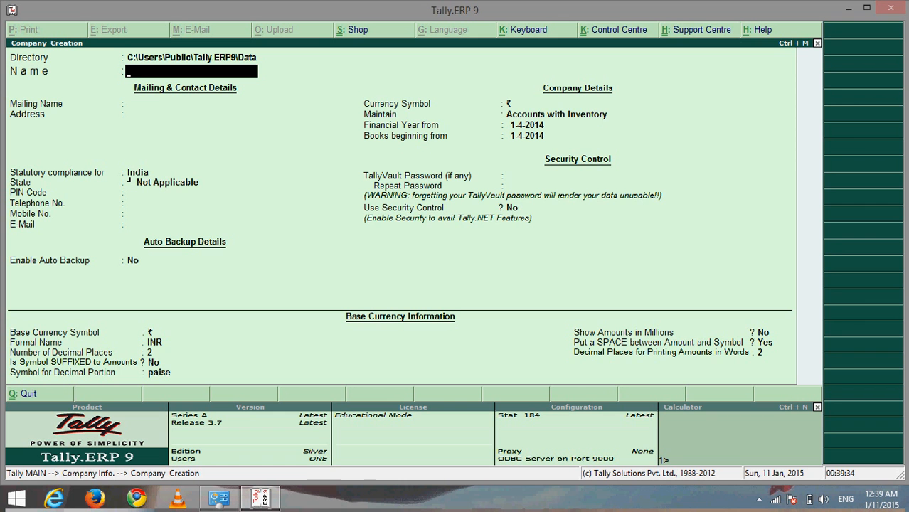
Step: Create a company named Akl, keeping the default settings for all remaining company details
type("Akl")
key("Return")
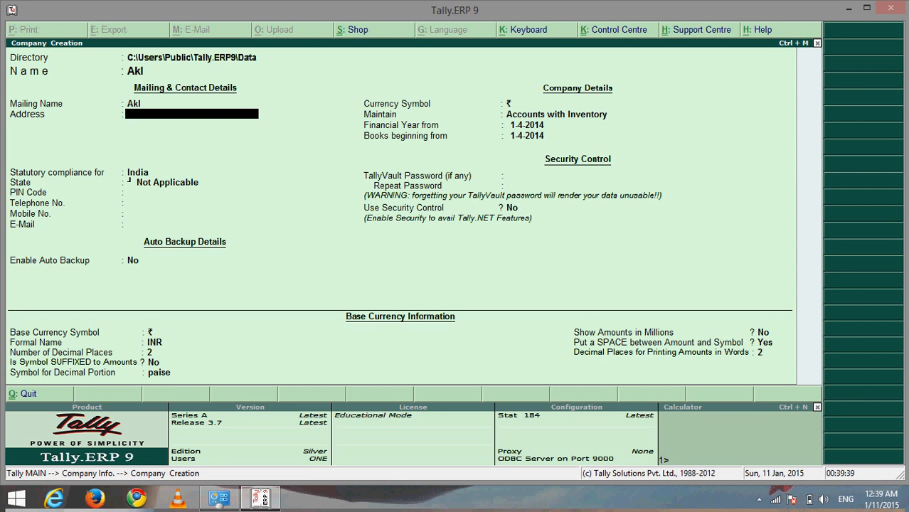
key("Return")
key("Return")
key("Return")
key("Return")
key("Return")
key("Return")
key("Return")
key("Return")
key("Return")
key("Return")
key("Return")
key("Return")
key("Return")
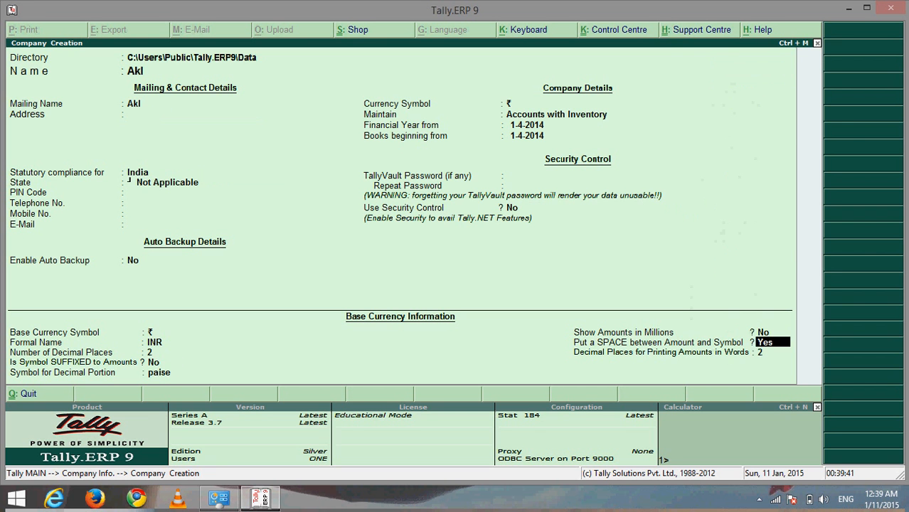
key("Return")
key("Return")
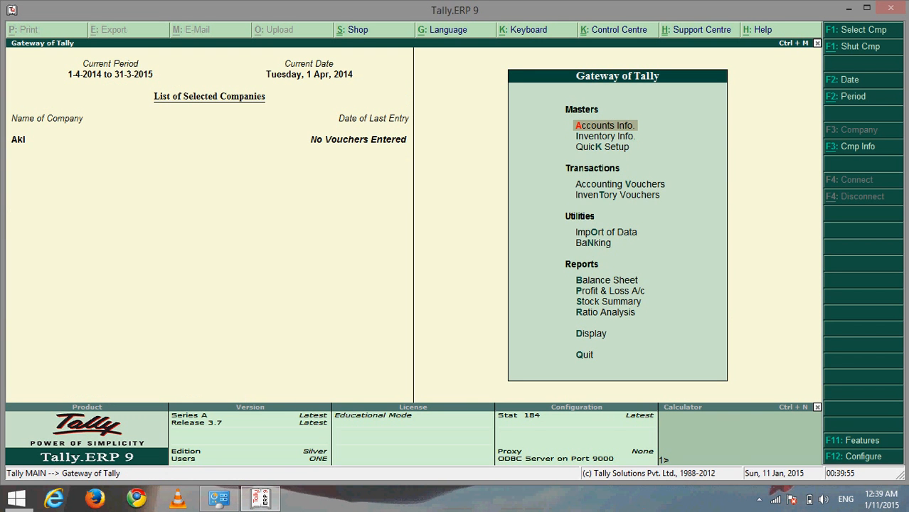
Step: Set Maintain Payroll to Yes in the company's accounting features
key("F11")
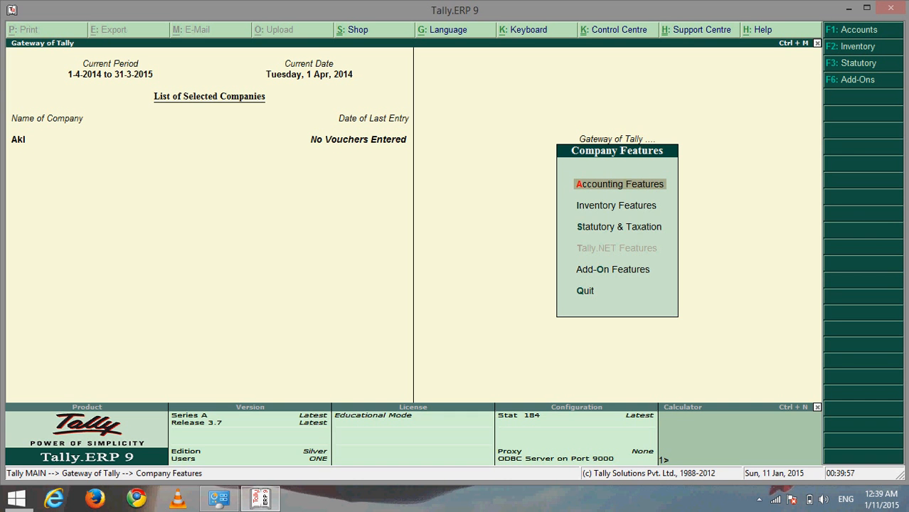
key("Return")
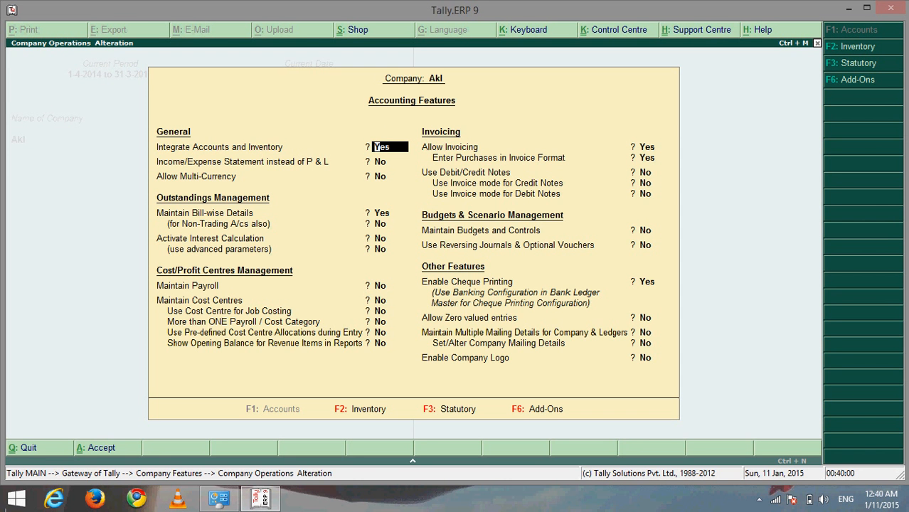
left_click(390, 286)
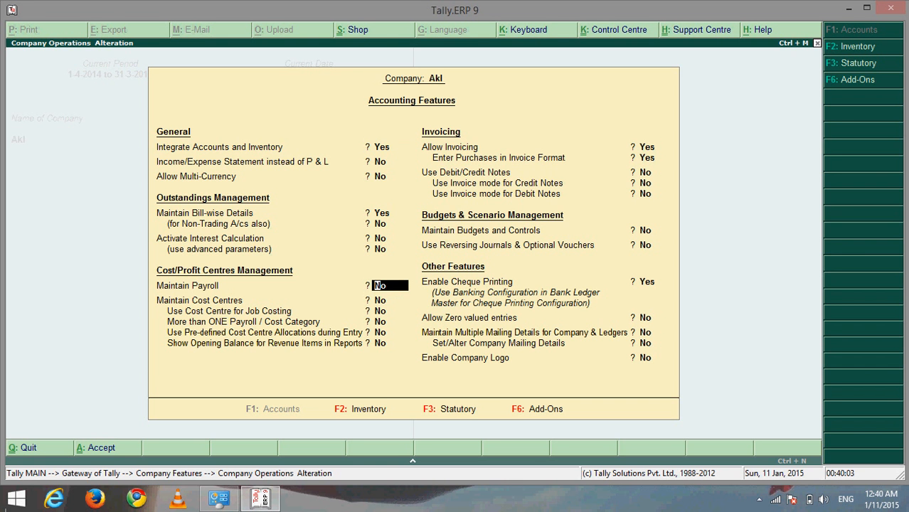
type("yes")
key("Return")
key("Return")
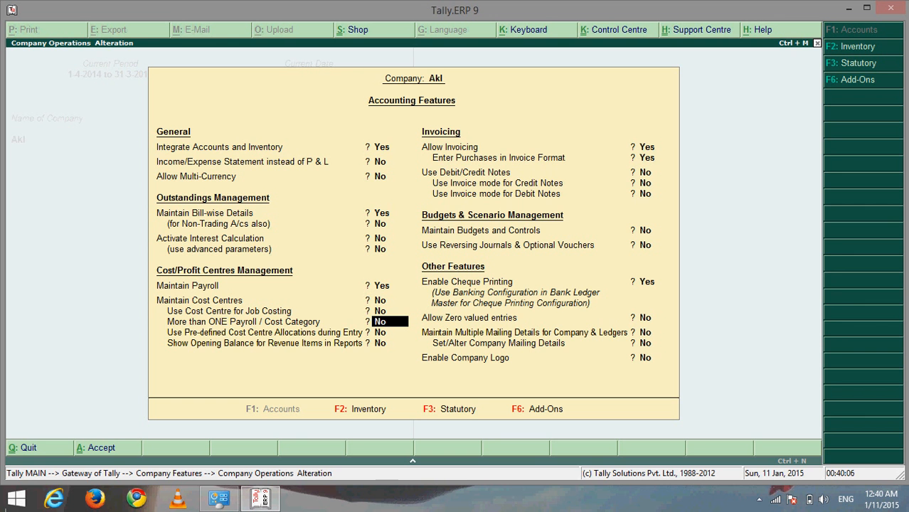
Step: Set More than ONE Payroll / Cost Category to Yes, accept the accounting features and return to the Gateway of Tally
type("yes")
key("Return")
key("Return")
key("Return")
key("Return")
key("Return")
key("Return")
key("Return")
key("Return")
key("Return")
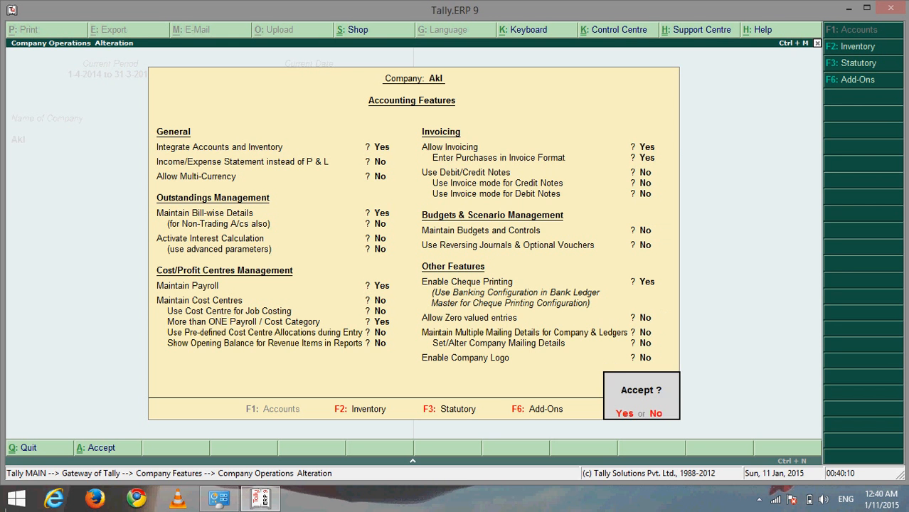
key("Return")
key("Escape")
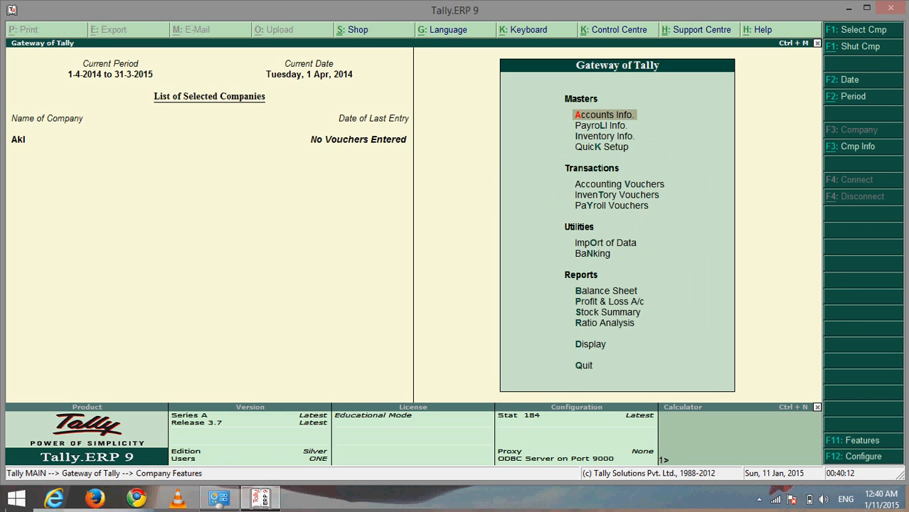
Step: Create a single employee category named Delhi in the payroll masters, keeping the default allocation settings
key("Down")
key("Return")
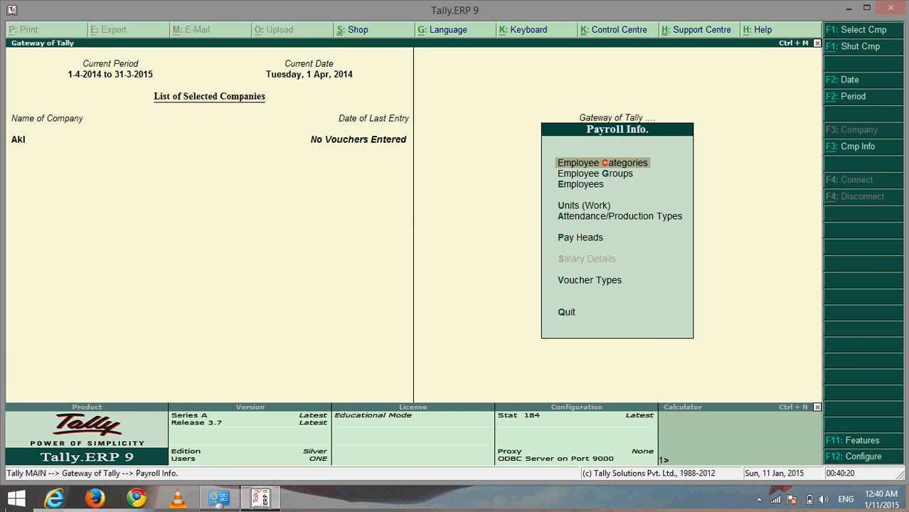
key("Return")
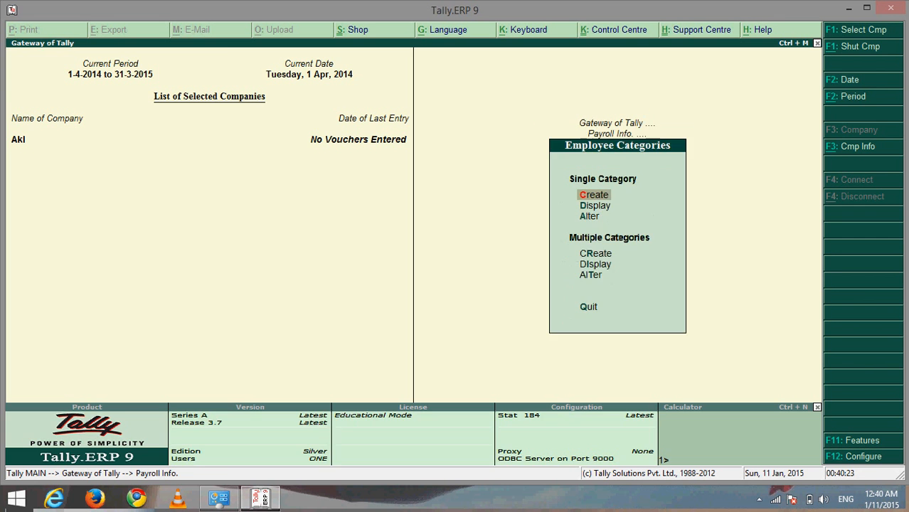
key("Return")
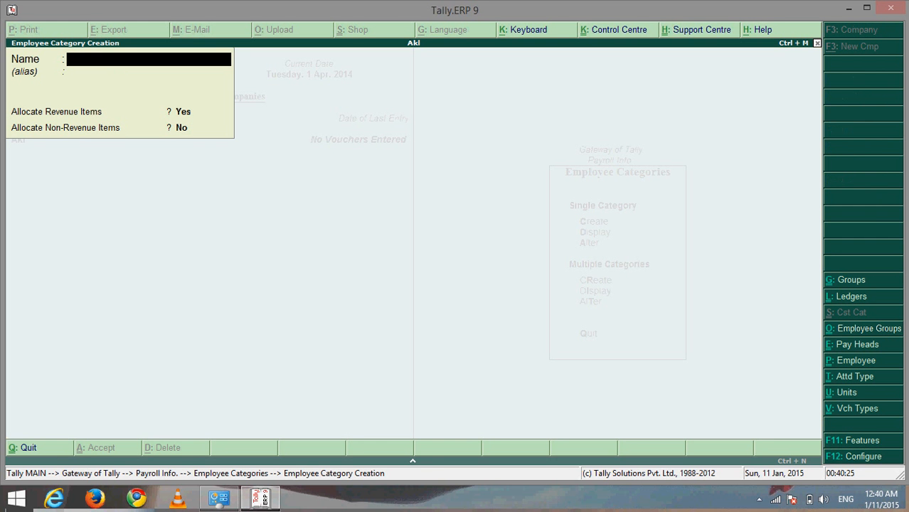
type("Delhi")
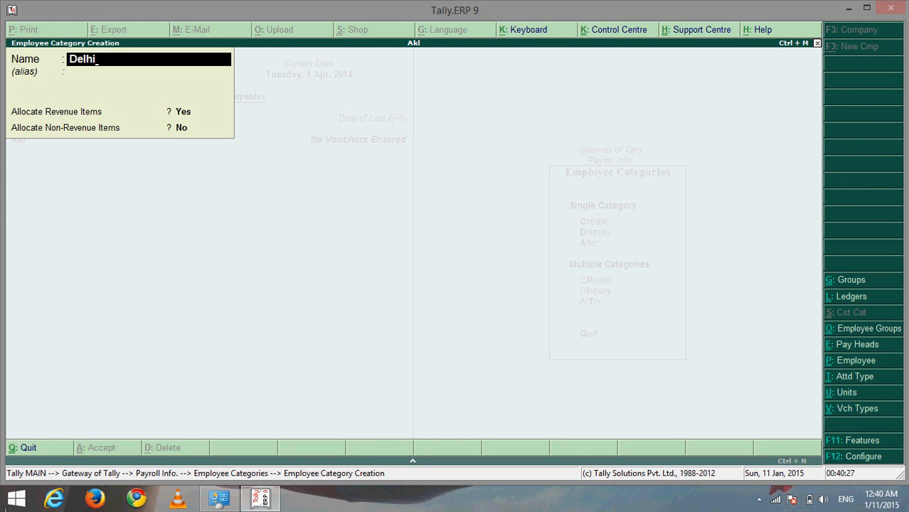
key("Return")
key("Return")
key("Return")
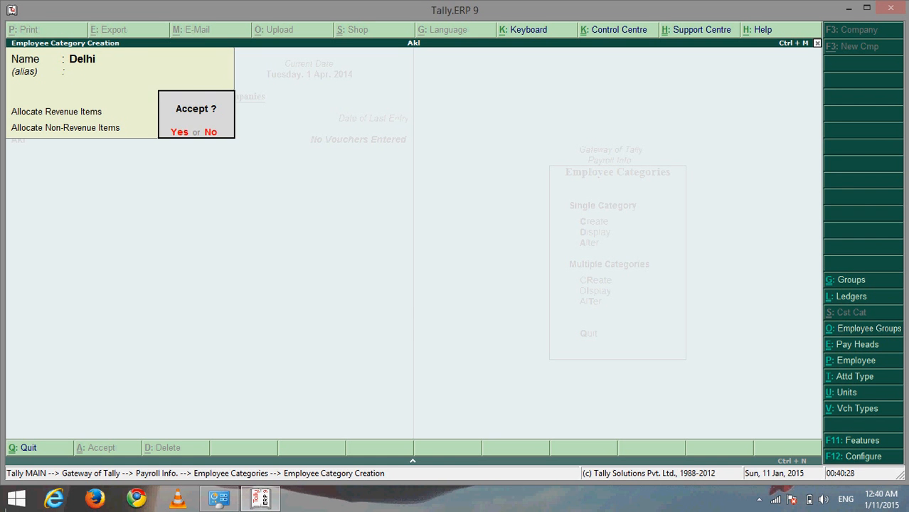
key("Return")
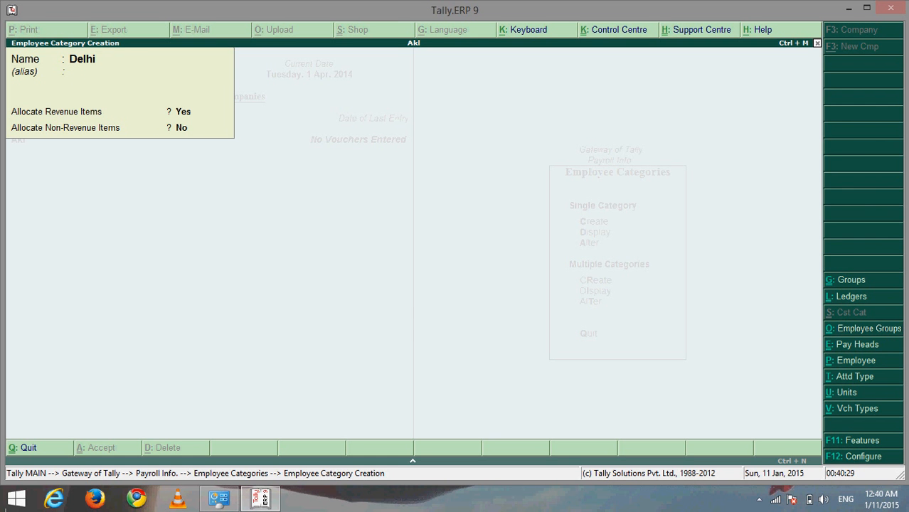
Step: Create a second employee category named Mumbai with the default allocation settings and return to Payroll Info
type("Mumbai")
key("Return")
key("Return")
key("Return")
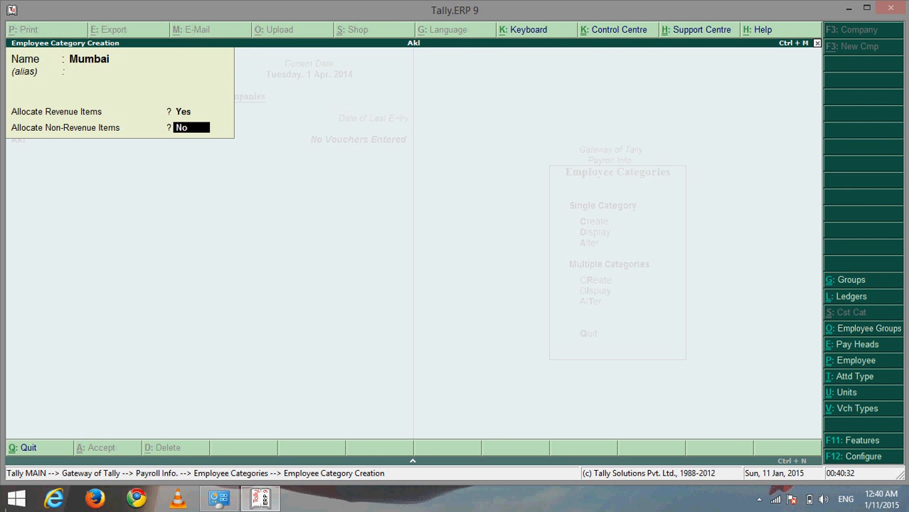
key("Return")
key("Return")
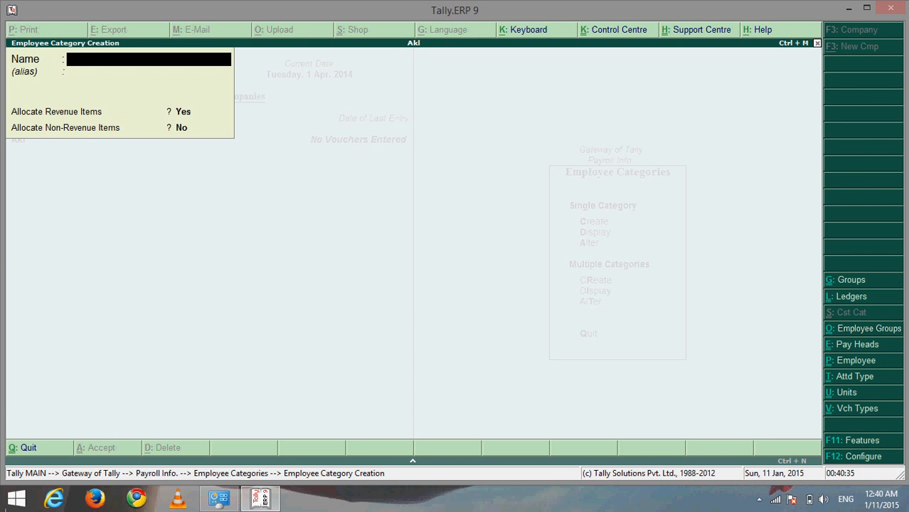
key("Escape")
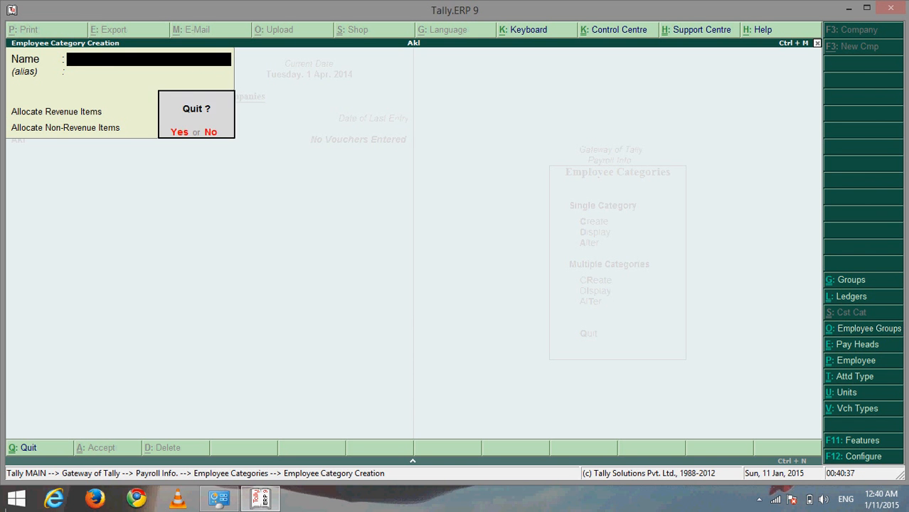
key("Return")
key("Escape")
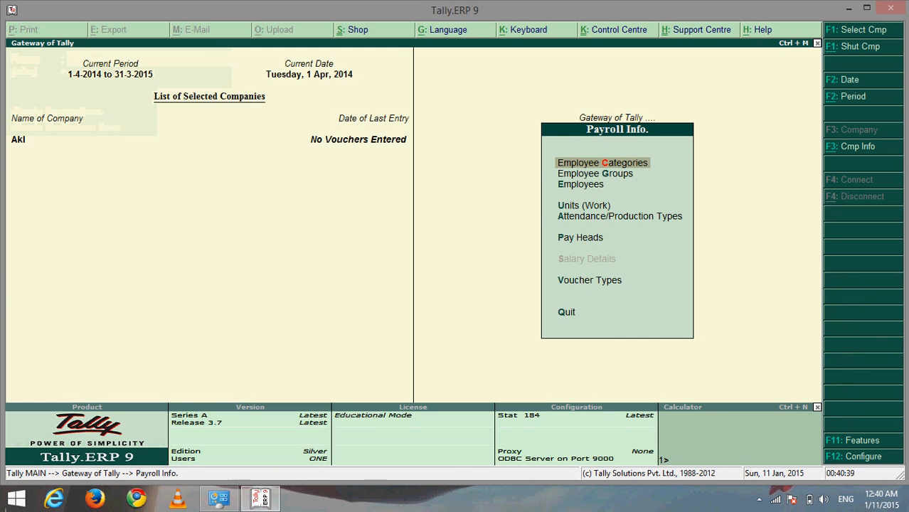
Step: Create a single employee group named Mkt Dept in the Delhi category, under Primary
key("Down")
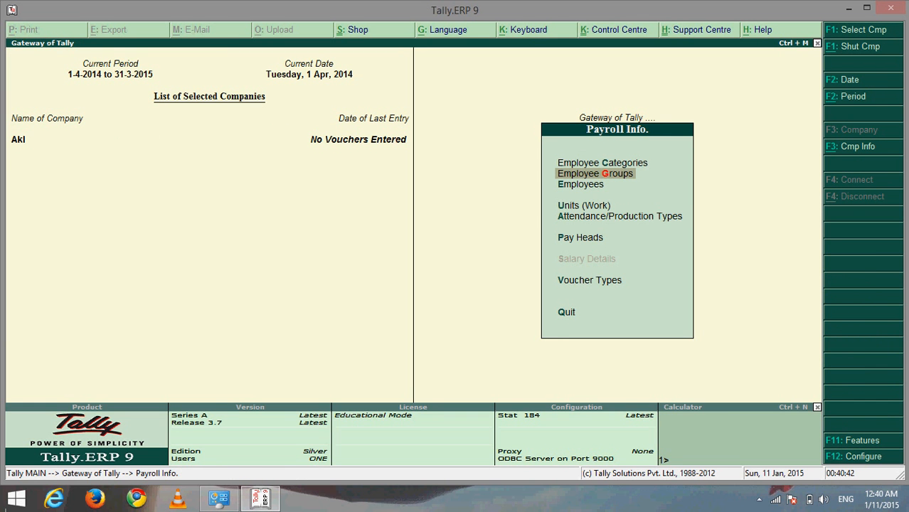
key("Return")
key("Return")
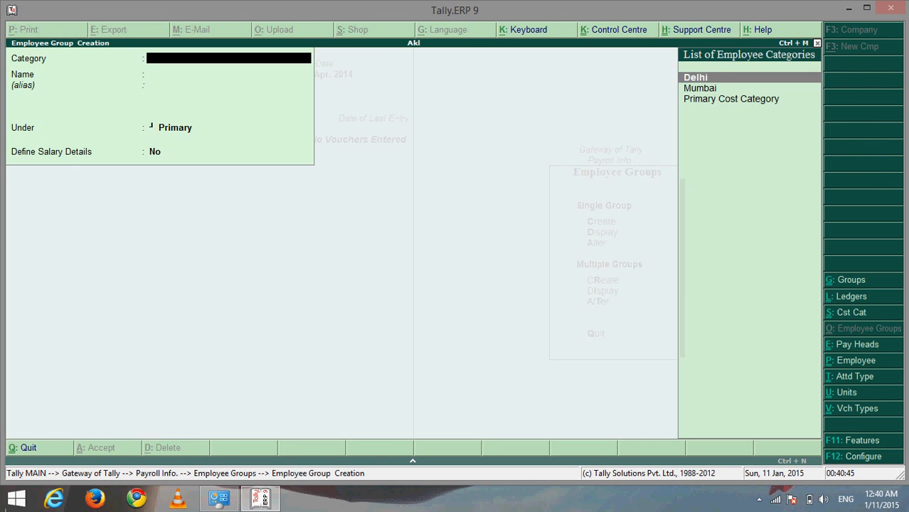
key("Return")
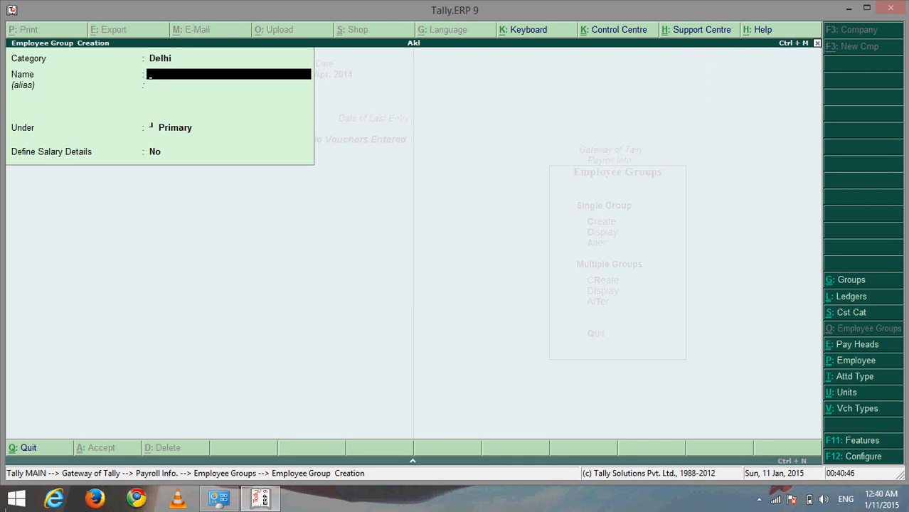
type("Mkt Depty")
key("BackSpace")
key("Return")
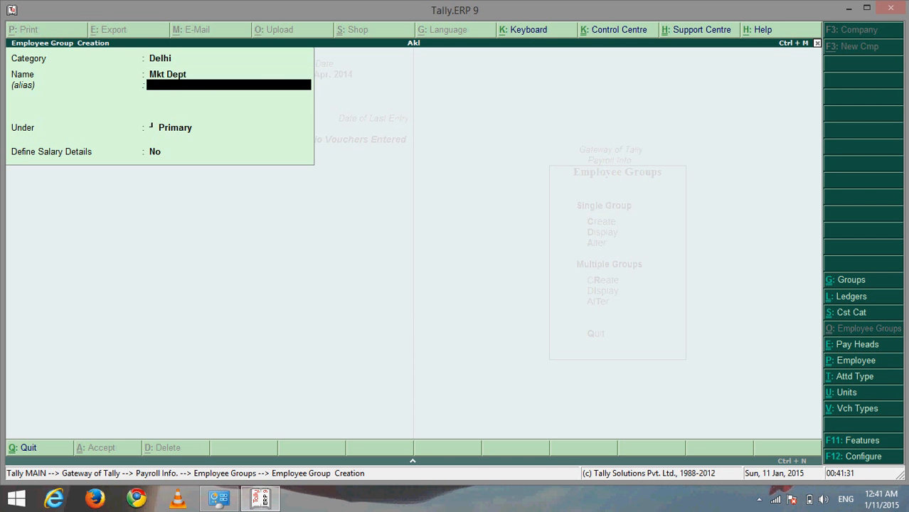
key("Return")
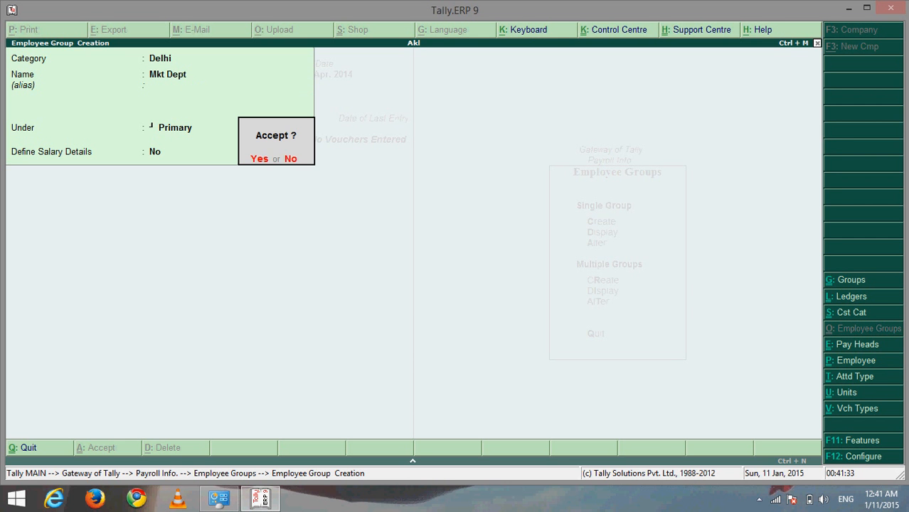
key("Return")
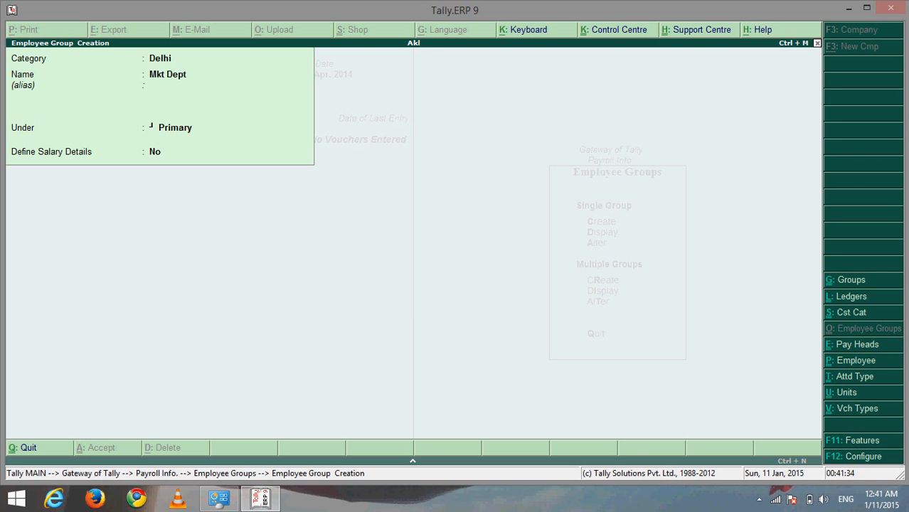
Step: Create an employee group named Sales Dept in the Mumbai category, under Primary, and return to Payroll Info
key("BackSpace")
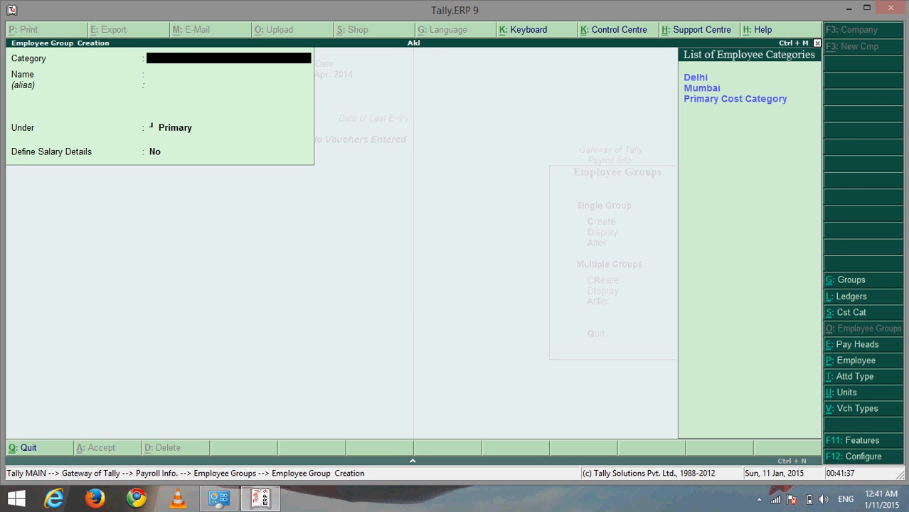
key("Down")
key("Return")
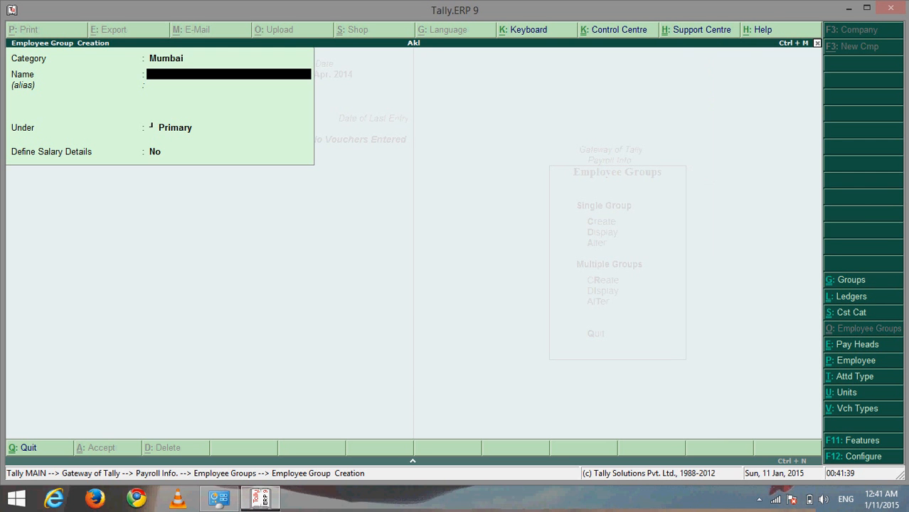
type("Sales Dept")
key("Return")
key("ctrl+a")
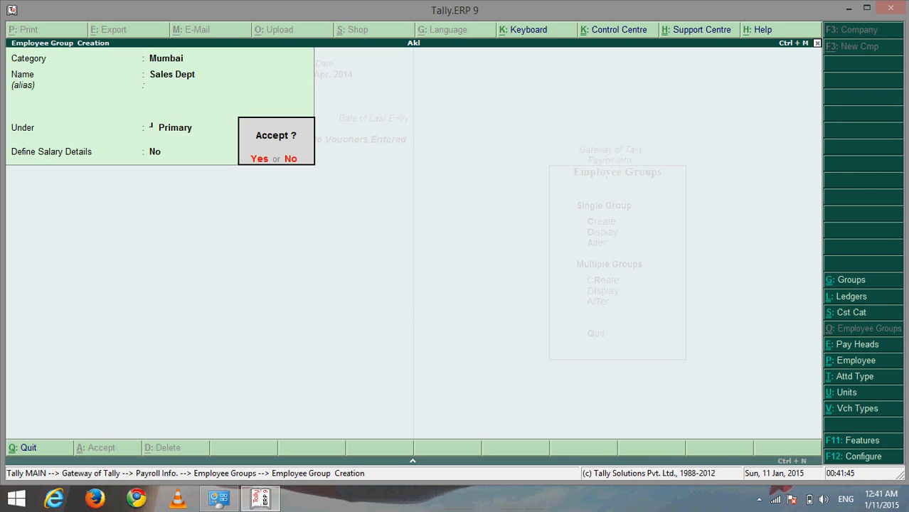
key("Return")
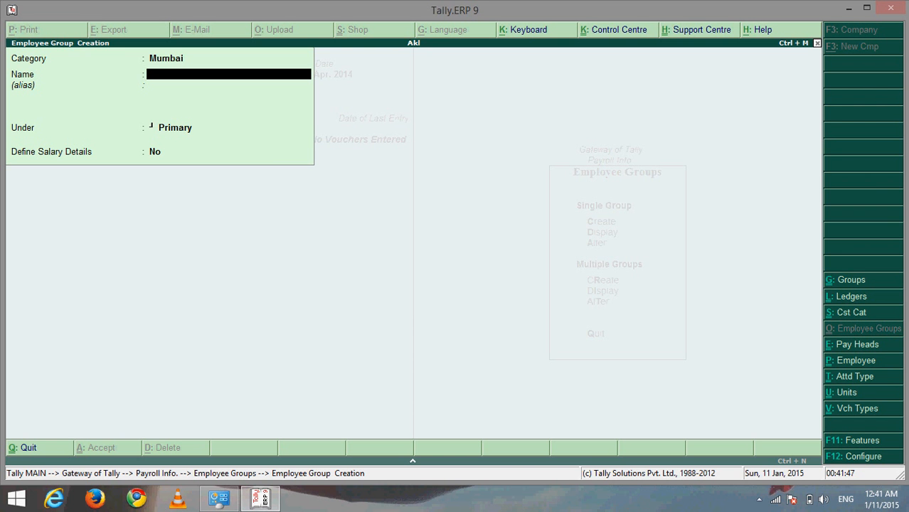
key("Escape")
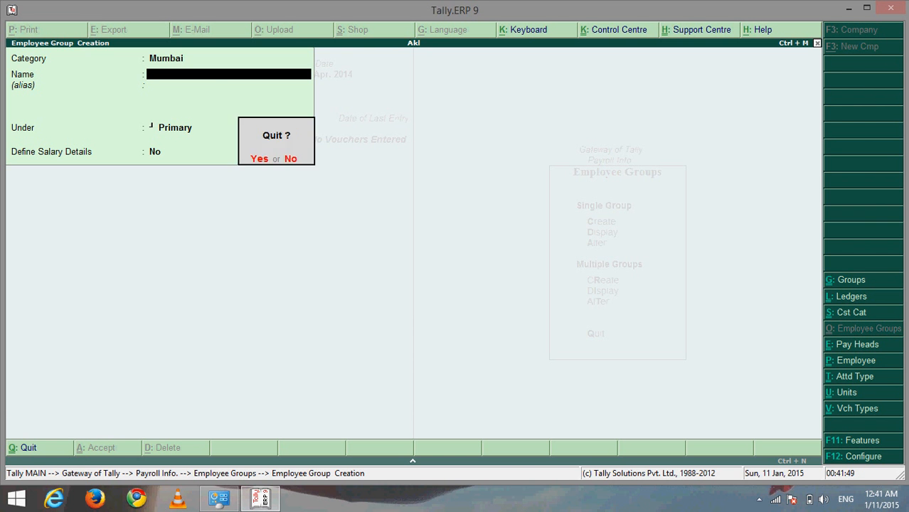
key("Return")
key("Escape")
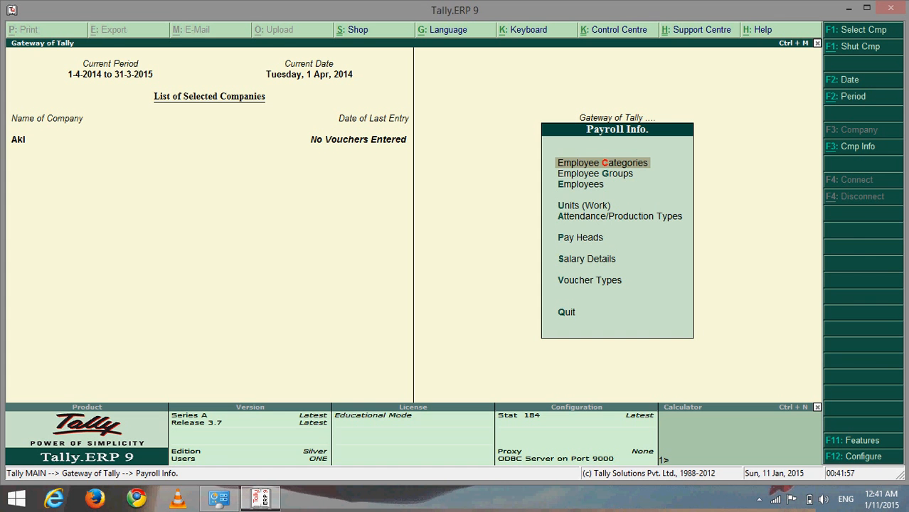
Step: Set up a simple work unit with the symbol hrs, no formal name and 0 decimal places
key("Down")
key("Down")
key("Down")
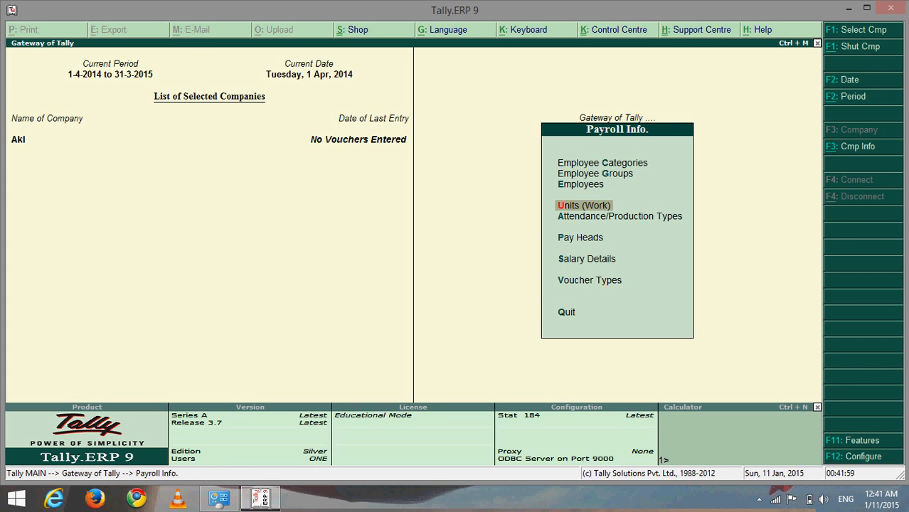
key("Return")
key("Return")
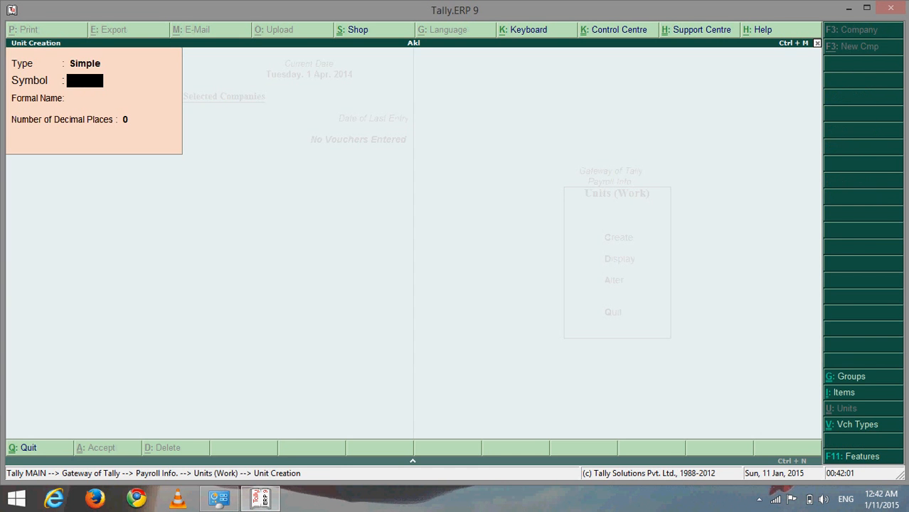
type("hrs")
key("Return")
key("Return")
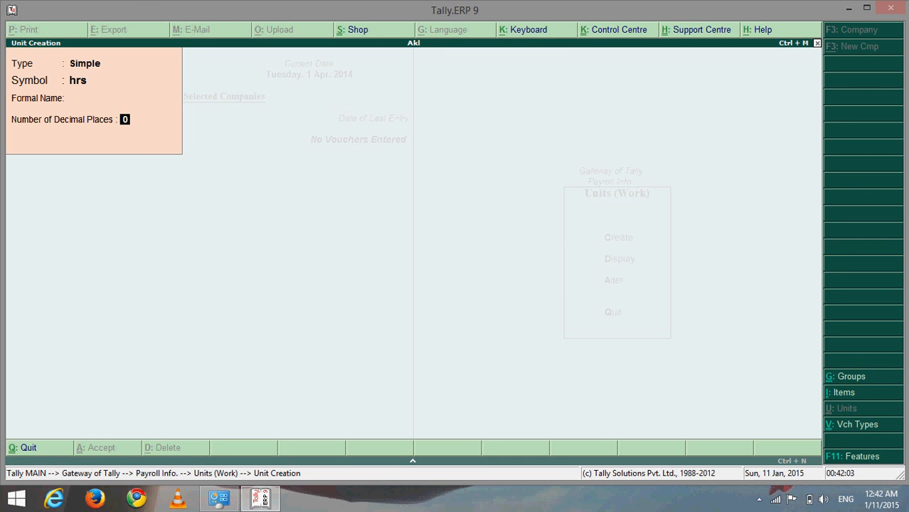
Step: Create a simple work unit with the symbol mins, no formal name and 0 decimal places
key("BackSpace")
key("BackSpace")
type("mins")
key("Return")
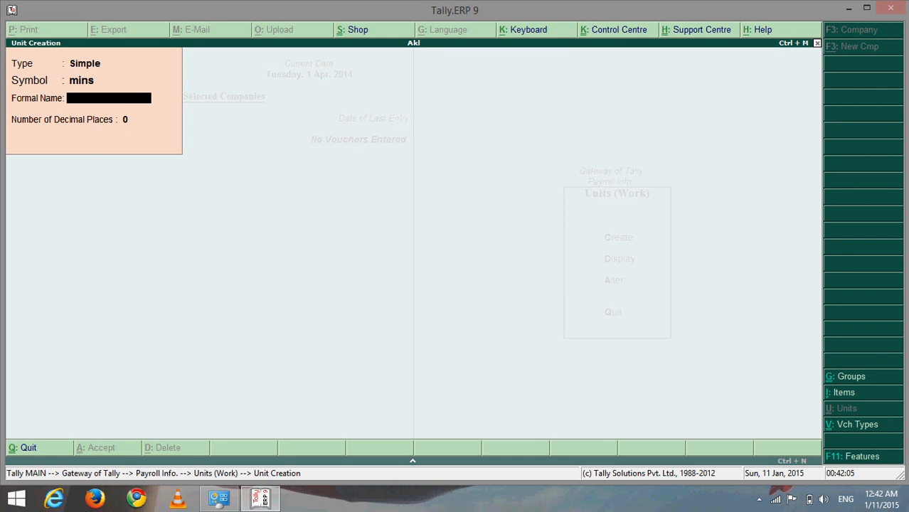
key("Return")
key("Return")
key("Return")
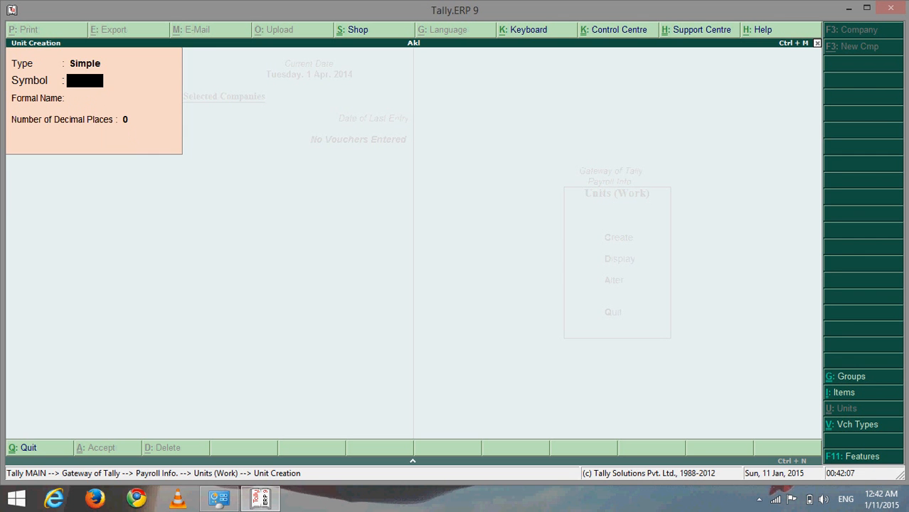
Step: Create a compound work unit of hrs of 60 mins and return to Payroll Info
key("BackSpace")
key("Up")
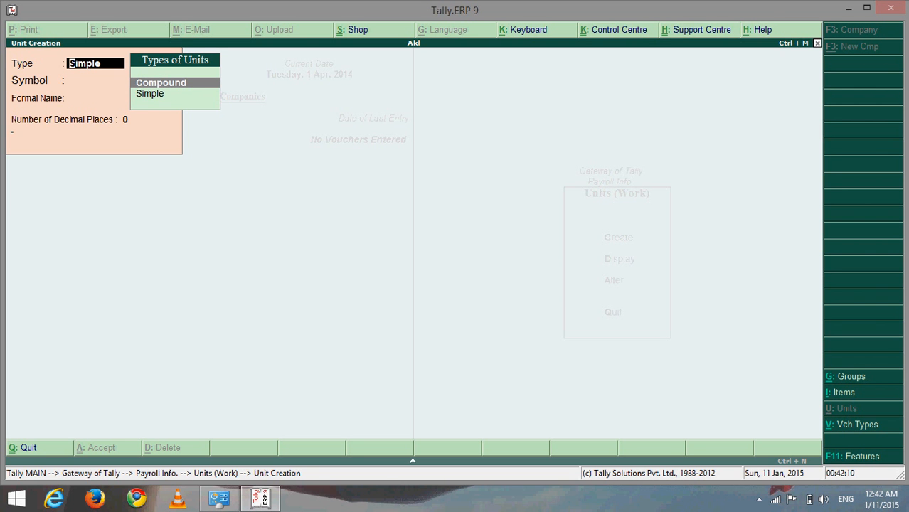
key("Return")
key("Return")
type("60")
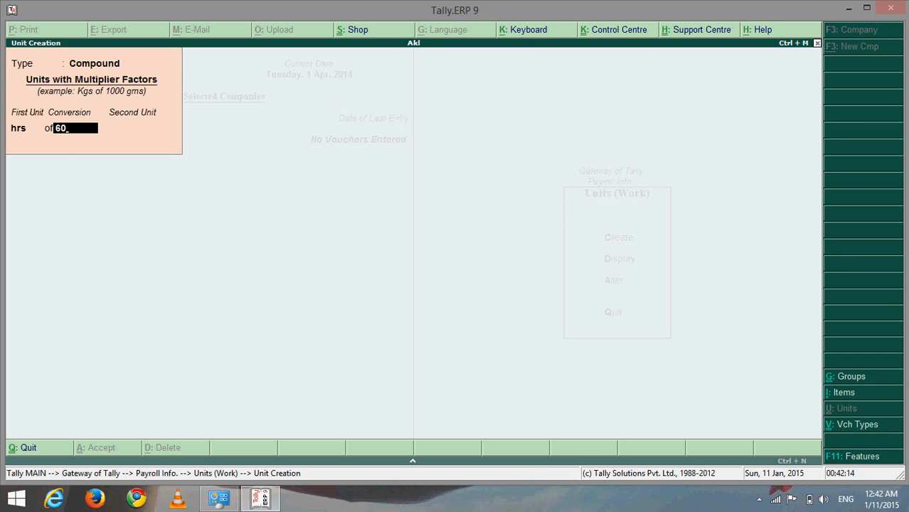
key("Return")
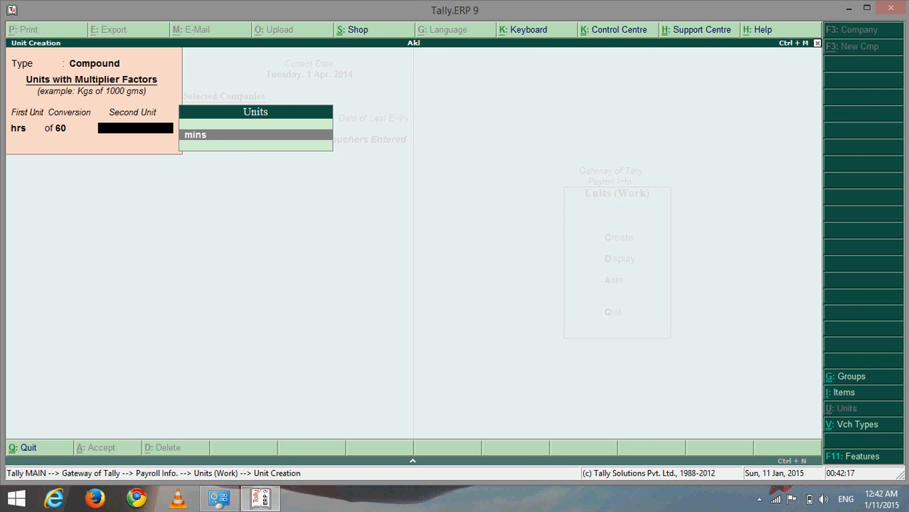
key("Return")
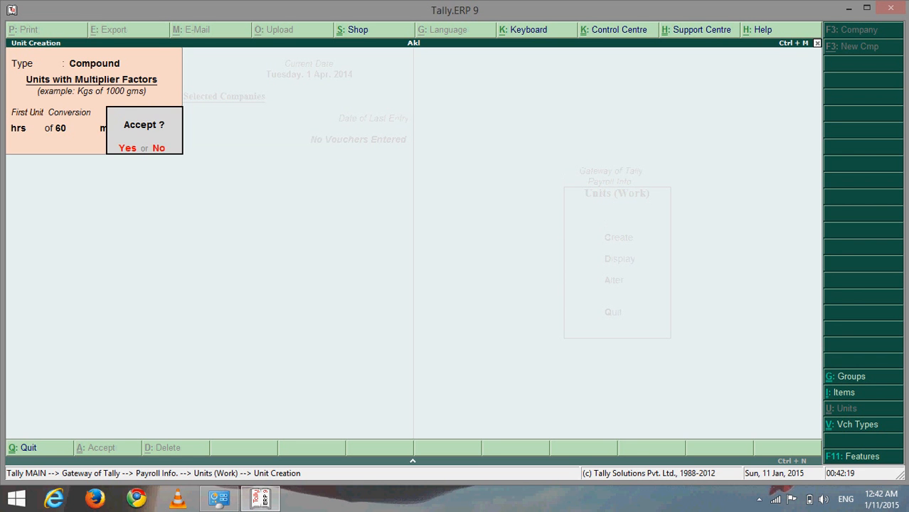
key("Return")
key("Escape")
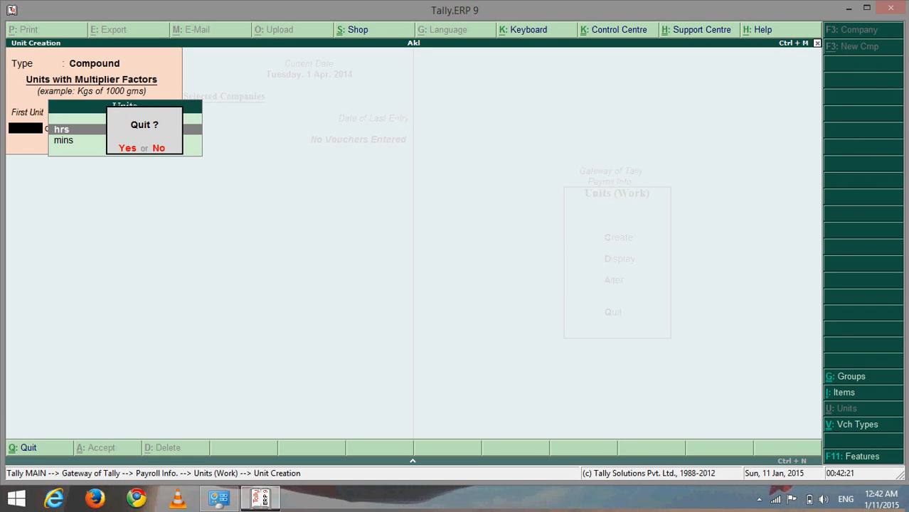
key("Return")
key("Escape")
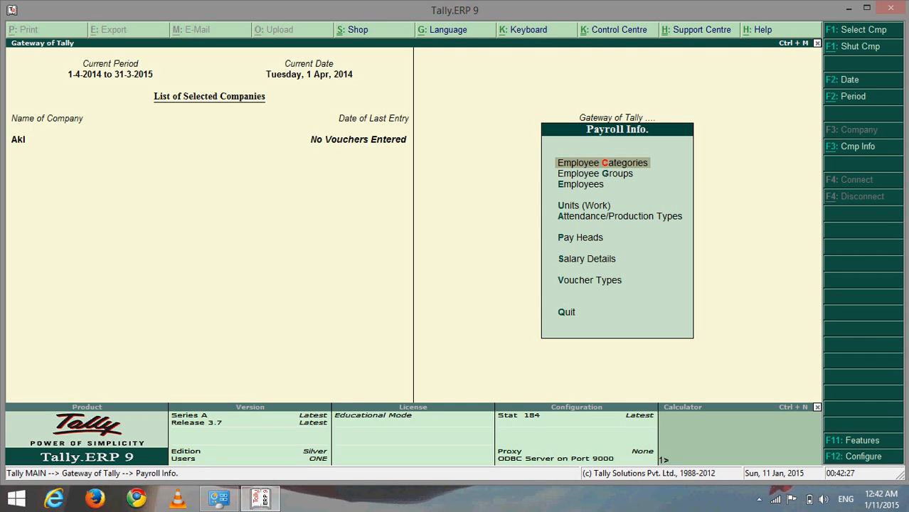
Step: Start a new attendance/production type named Overtime under Primary, with no alias
key("Down")
key("Down")
key("Down")
key("Down")
key("Return")
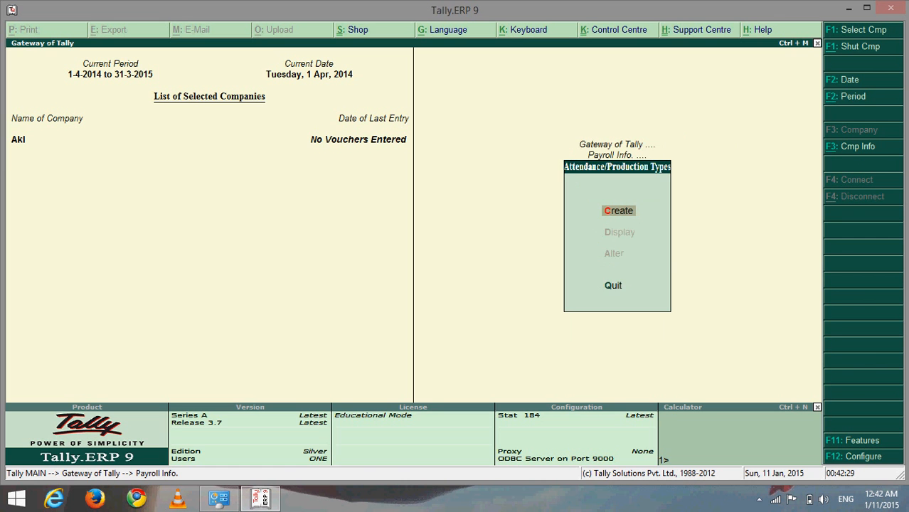
key("Return")
type("Over")
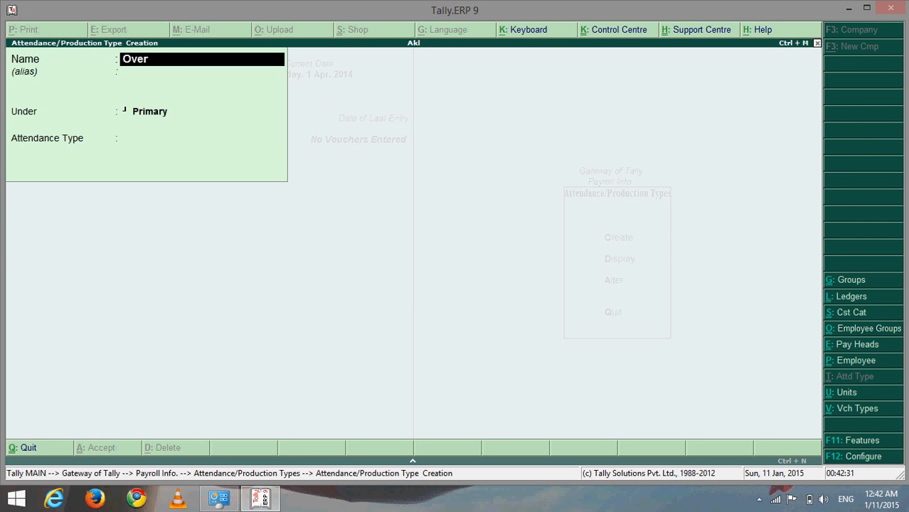
type("time")
key("Return")
key("Return")
key("Return")
key("Return")
key("Return")
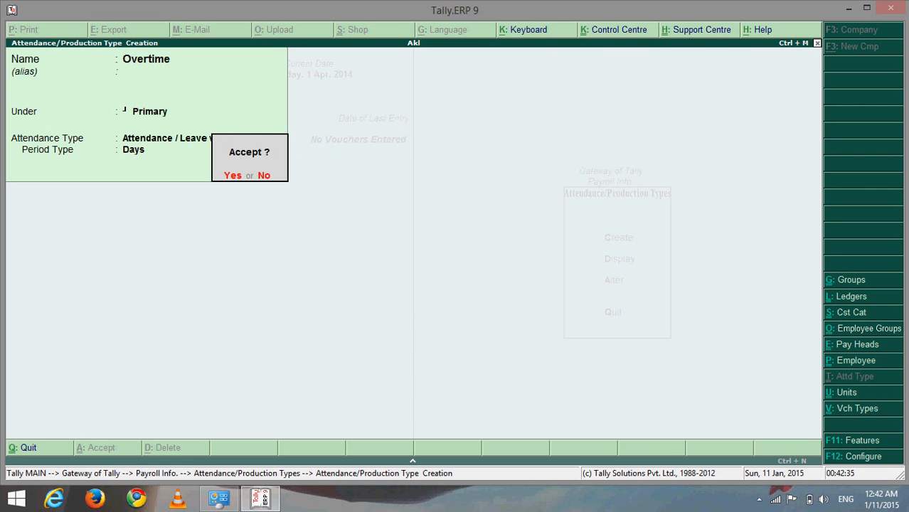
Step: Set Overtime's attendance type to Production with the unit hrs of 60 mins, save it and return to Payroll Info
key("Escape")
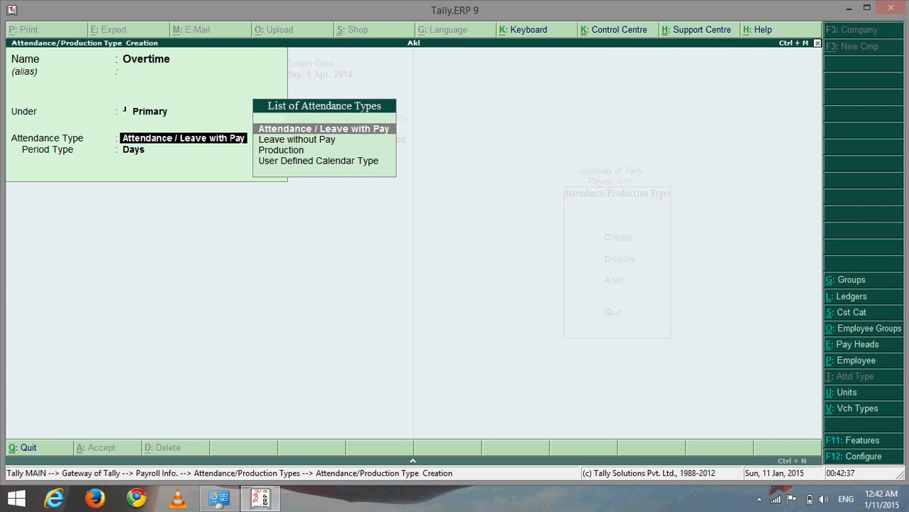
key("Down")
key("Down")
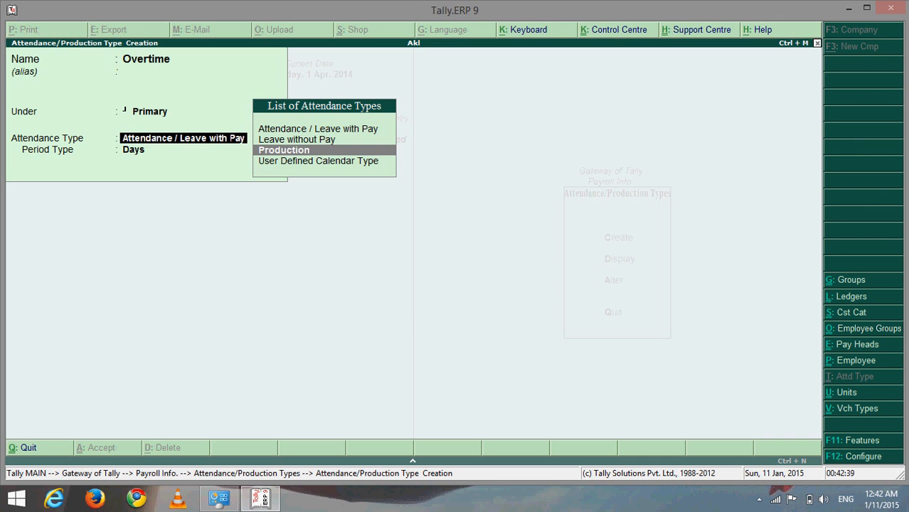
key("Return")
key("Down")
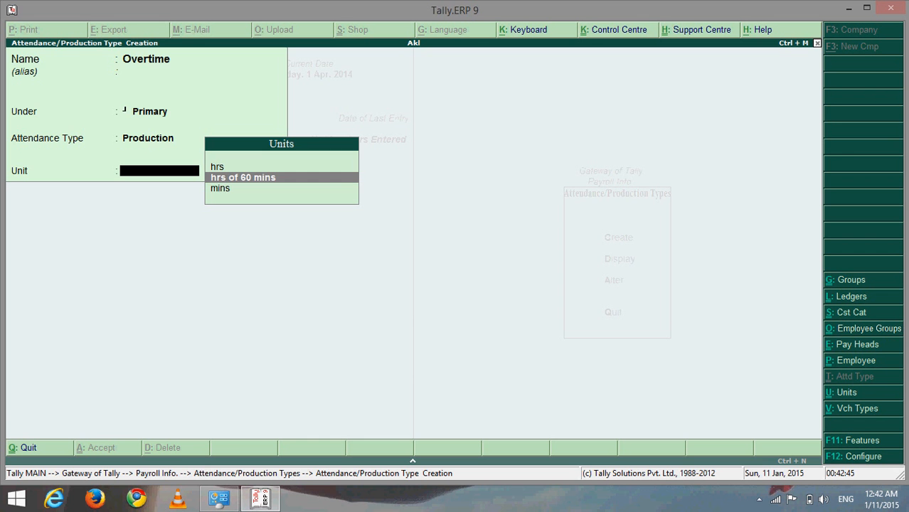
key("Return")
key("Return")
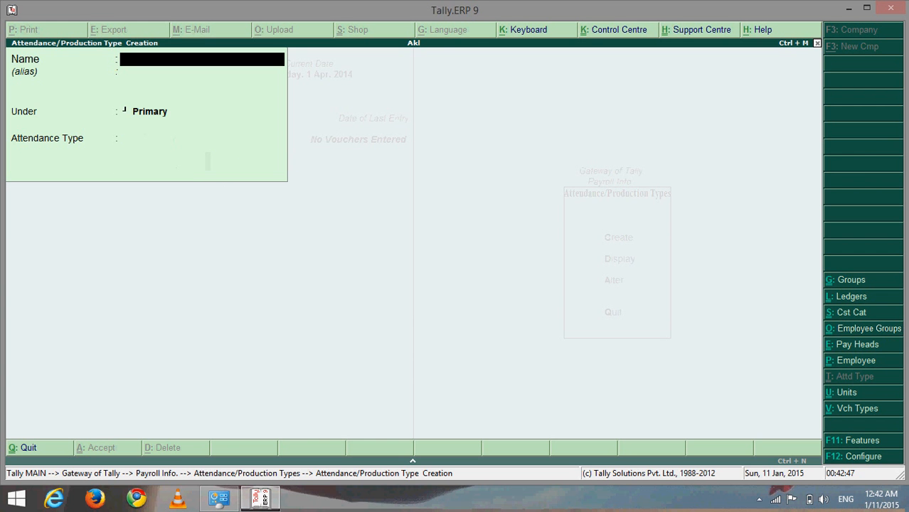
key("Escape")
key("Escape")
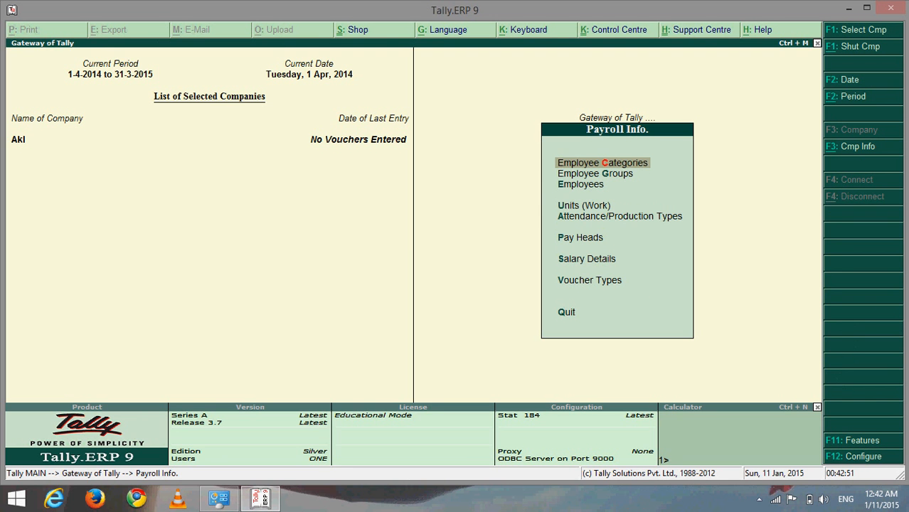
Step: Start a new pay head named Basic Salary, with no alias
key("Down")
key("Down")
key("Down")
key("Down")
key("Down")
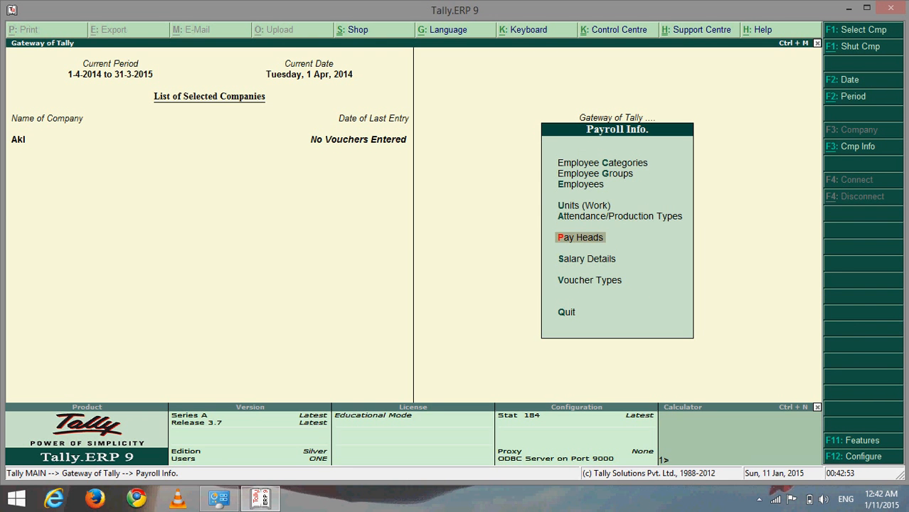
key("Return")
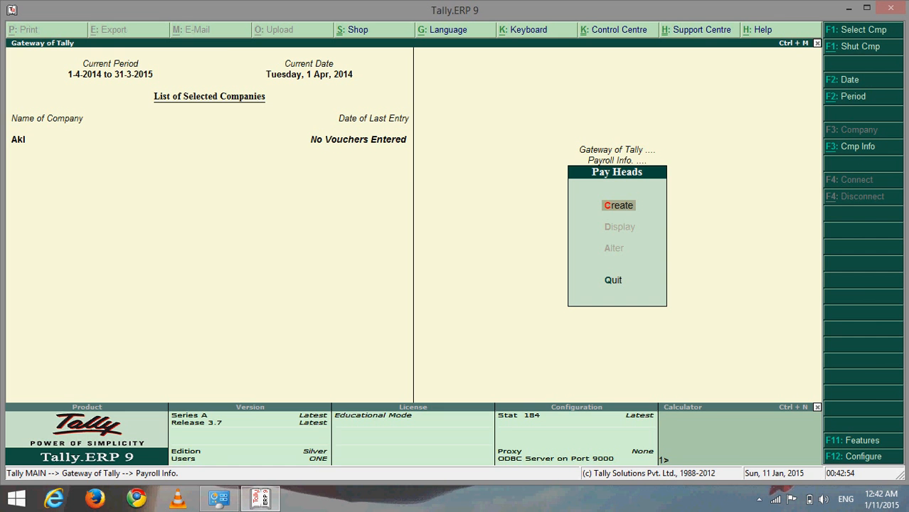
key("Return")
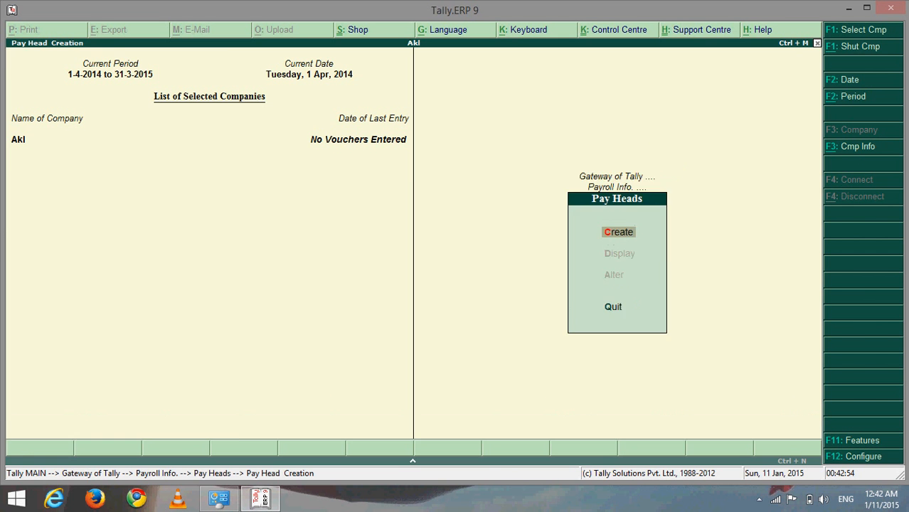
type("Ba")
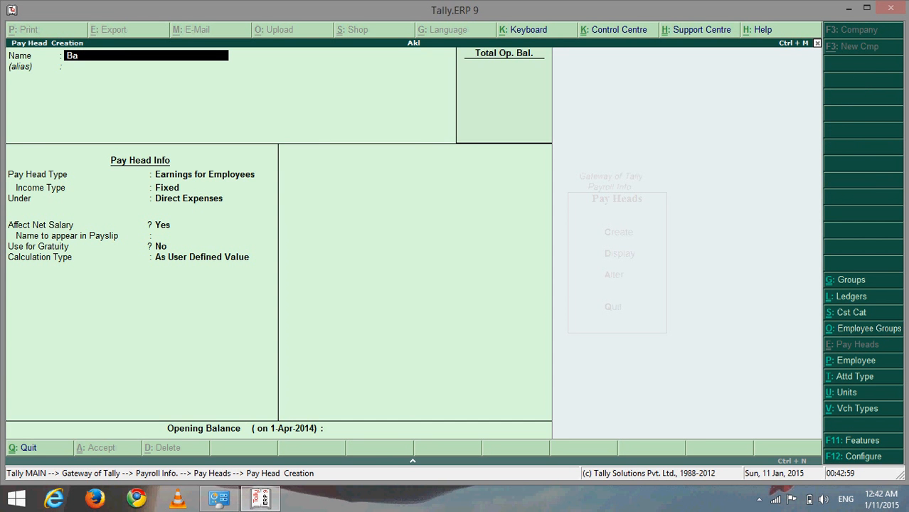
type("sic Salary")
key("Return")
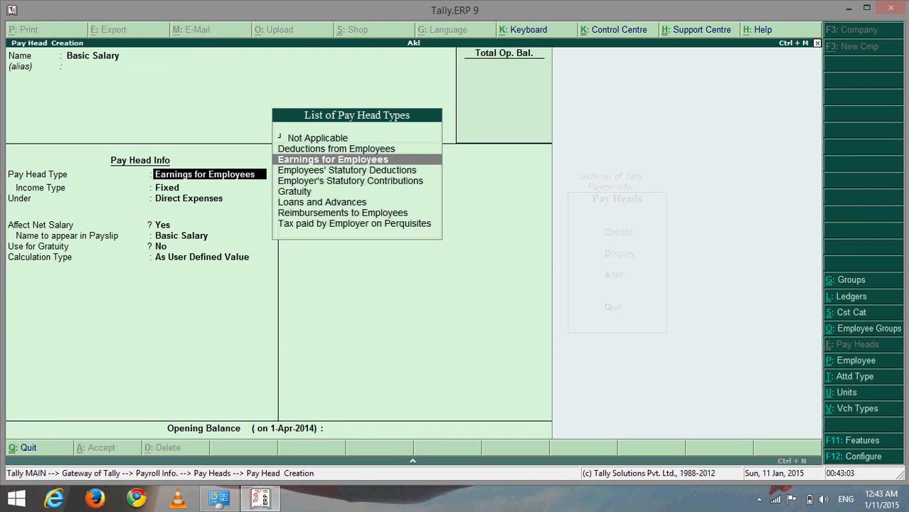
Step: Save Basic Salary as fixed Earnings for Employees under Direct Expenses, affecting net salary, not used for gratuity, calculated As User Defined Value
key("Return")
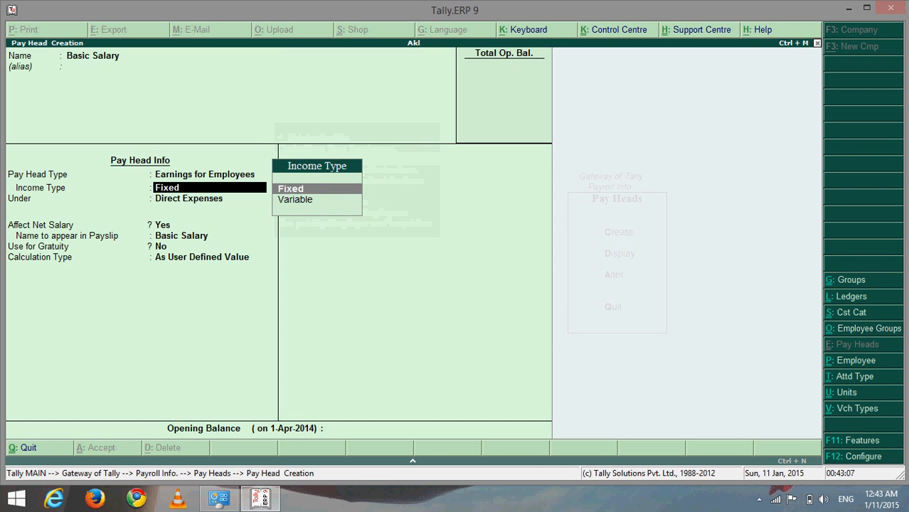
key("Return")
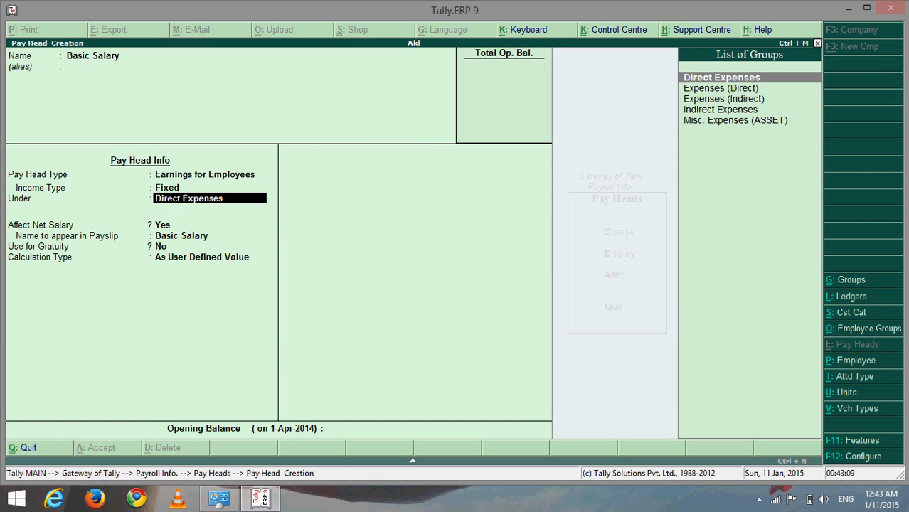
key("Return")
key("Return")
key("Return")
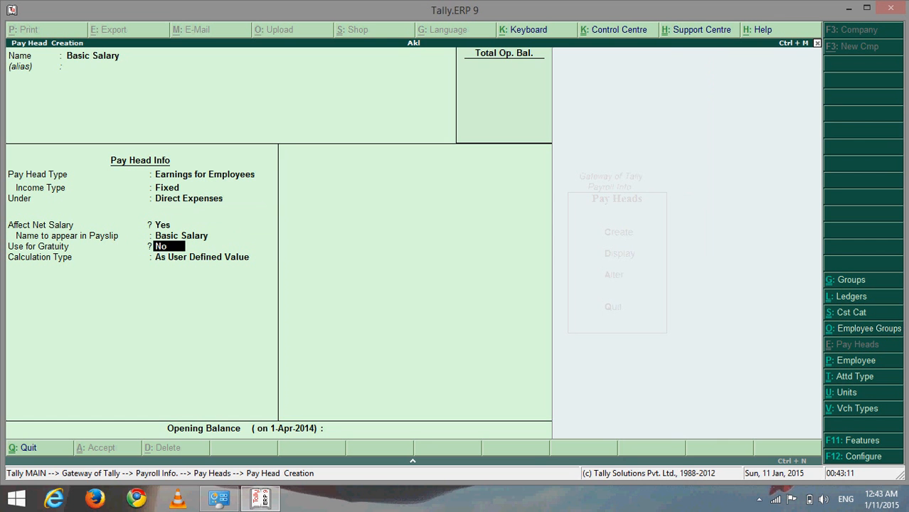
key("Return")
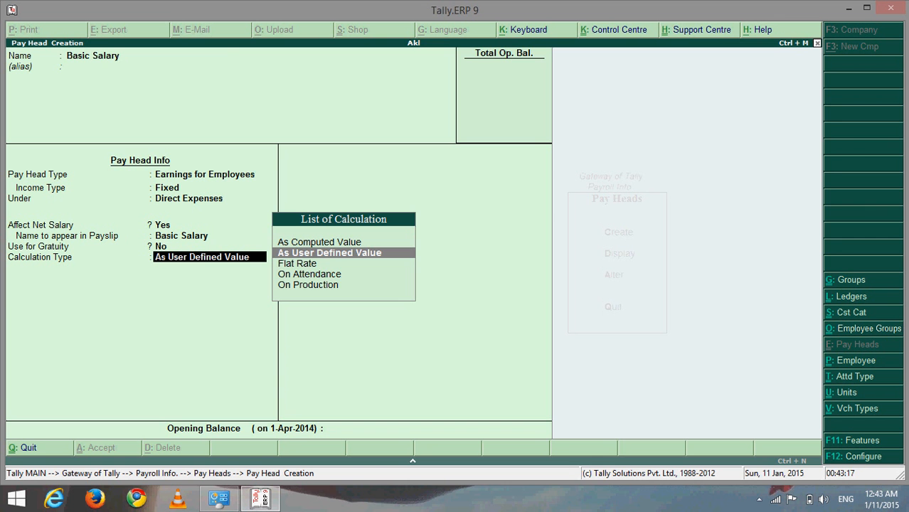
key("Return")
key("Return")
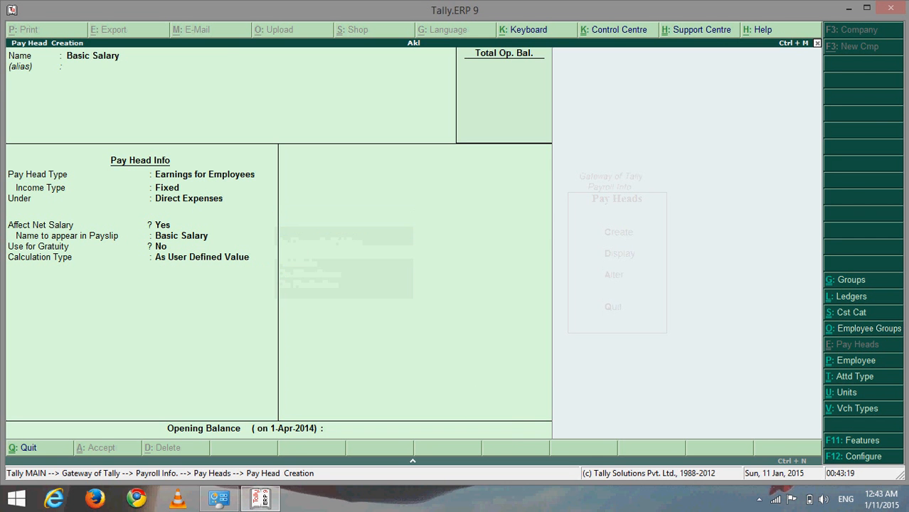
Step: Start a pay head named Hra as fixed Earnings for Employees under Indirect Expenses
type("H")
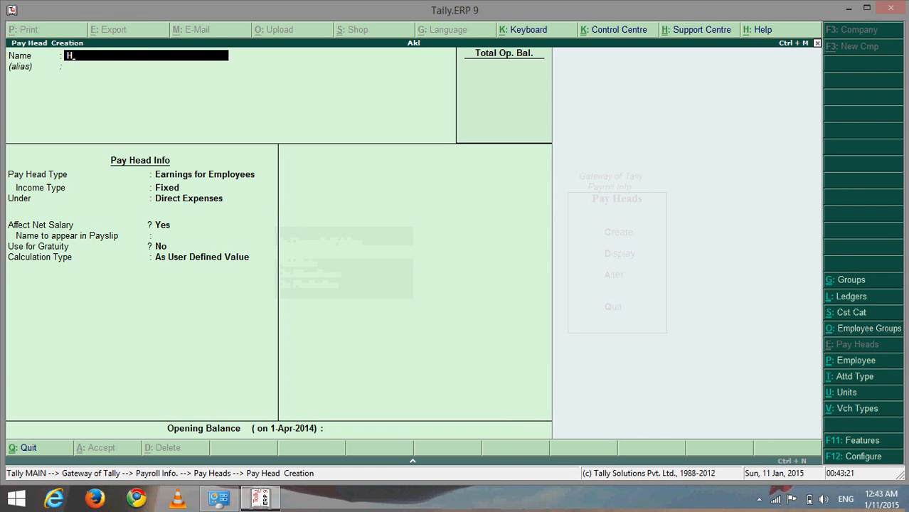
type("ra")
key("Return")
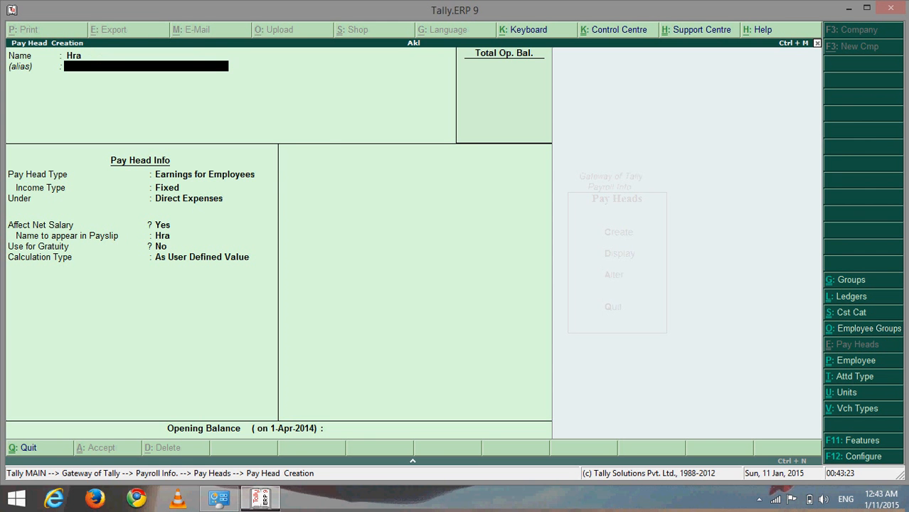
key("Return")
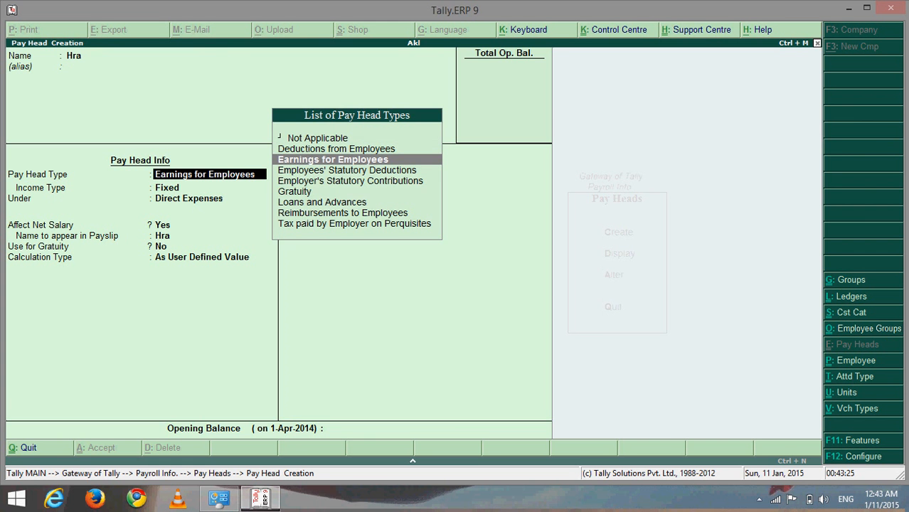
key("Return")
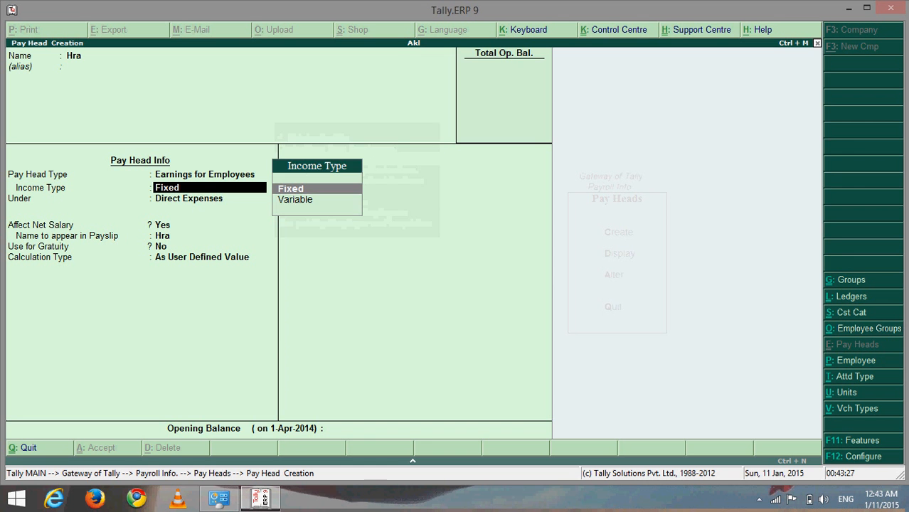
key("Return")
key("Down")
key("Down")
key("Down")
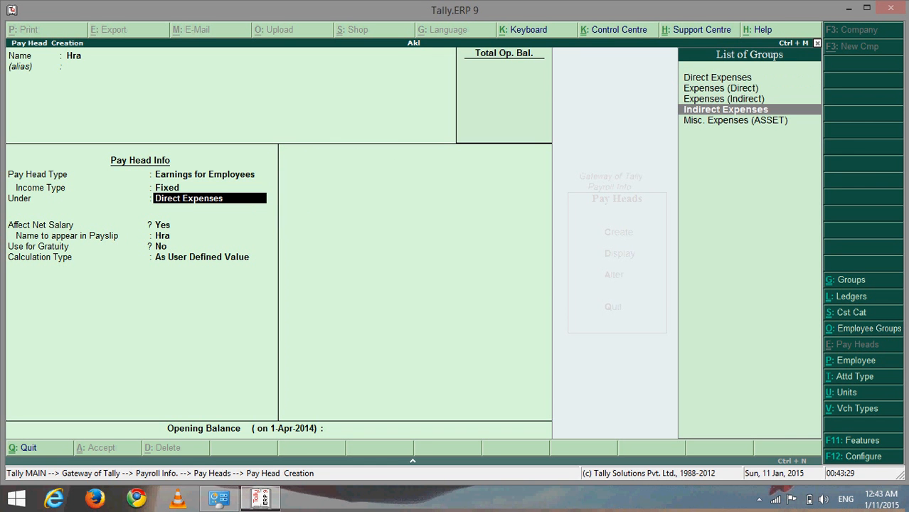
key("Return")
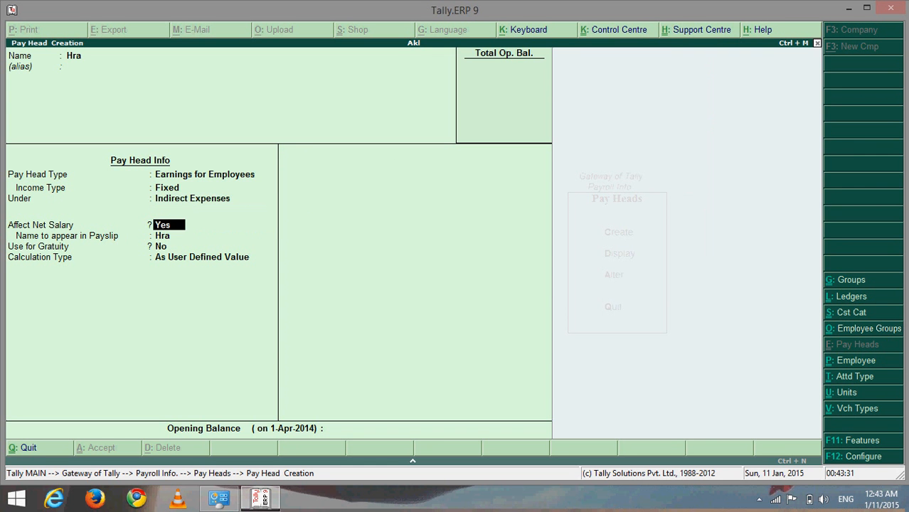
Step: Keep Hra affecting net salary and excluded from gratuity, calculated As Computed Value over Months with no rounding
key("Return")
key("Return")
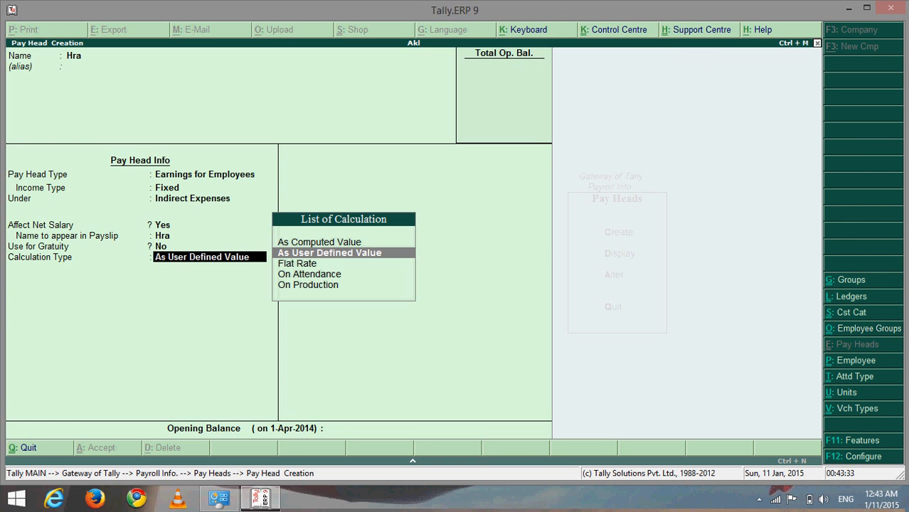
key("Up")
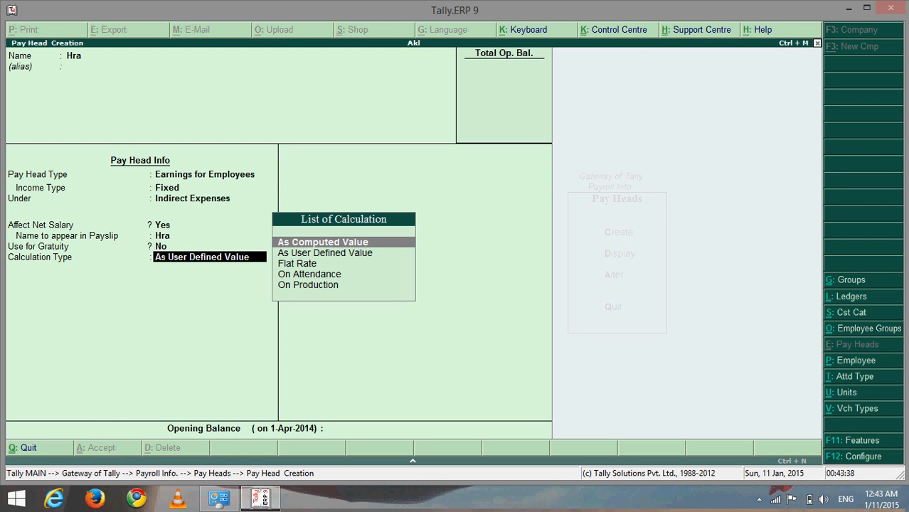
key("Return")
key("Return")
key("Return")
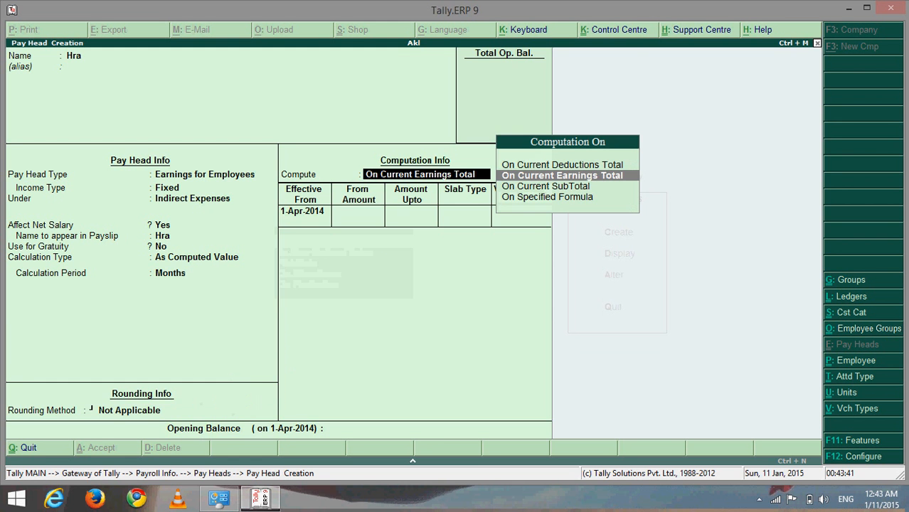
Step: Compute Hra On Specified Formula, using Basic Salary as the only pay head in the formula
key("Down")
key("Down")
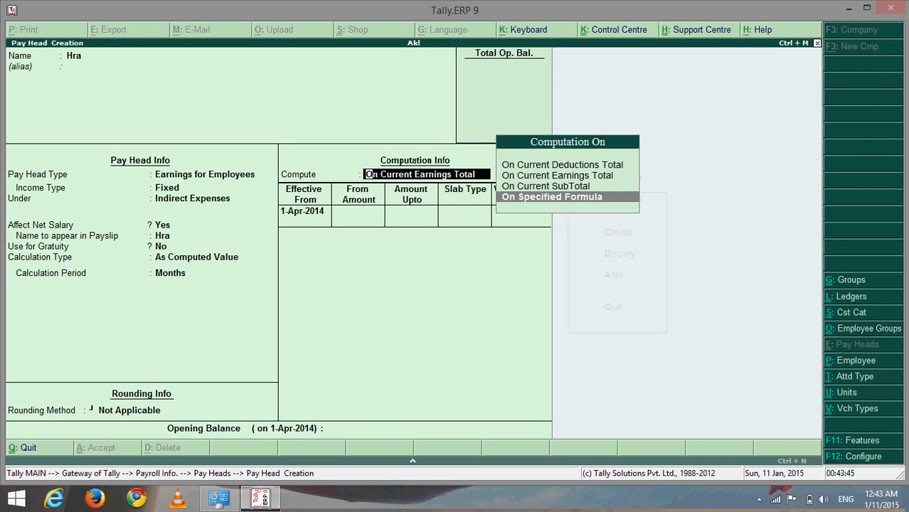
key("Return")
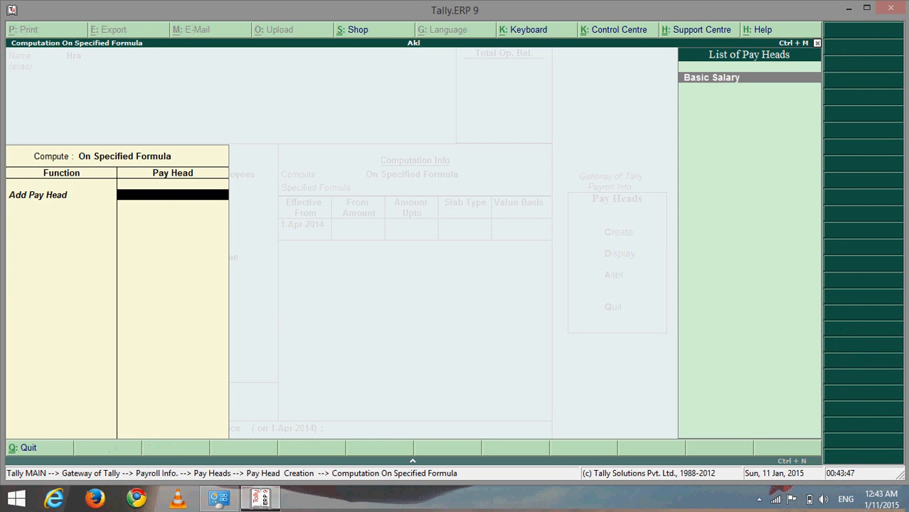
key("Return")
key("Return")
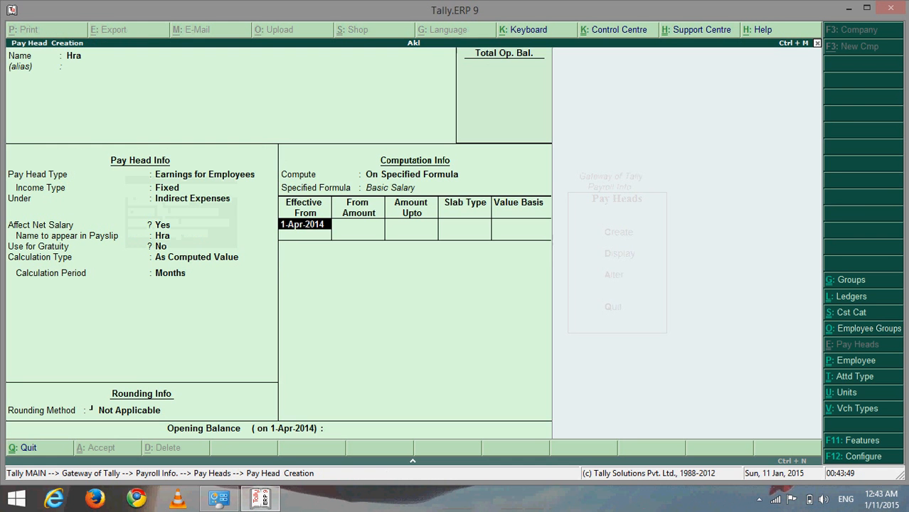
Step: Add a 10% Percentage slab to Hra effective from 1-Apr-2014 with no amount limits, and save the pay head
key("Return")
key("Return")
key("Return")
key("Return")
type("10")
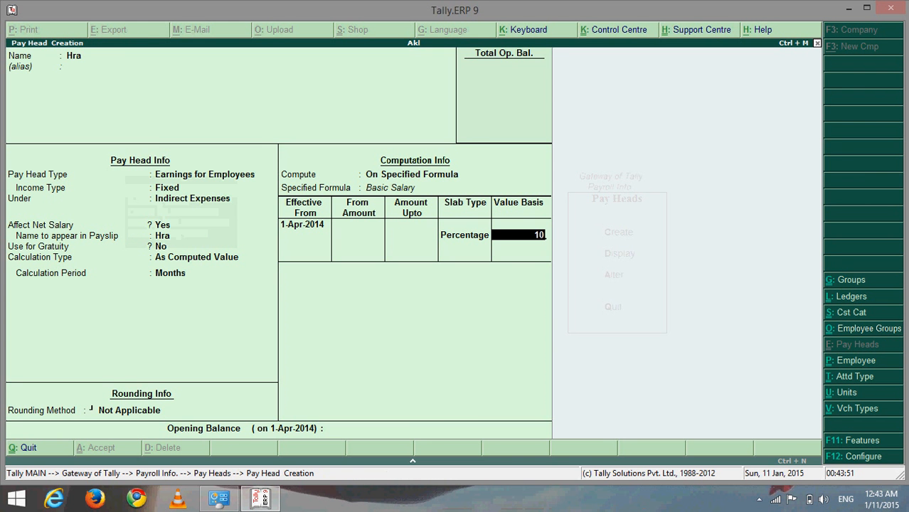
key("Return")
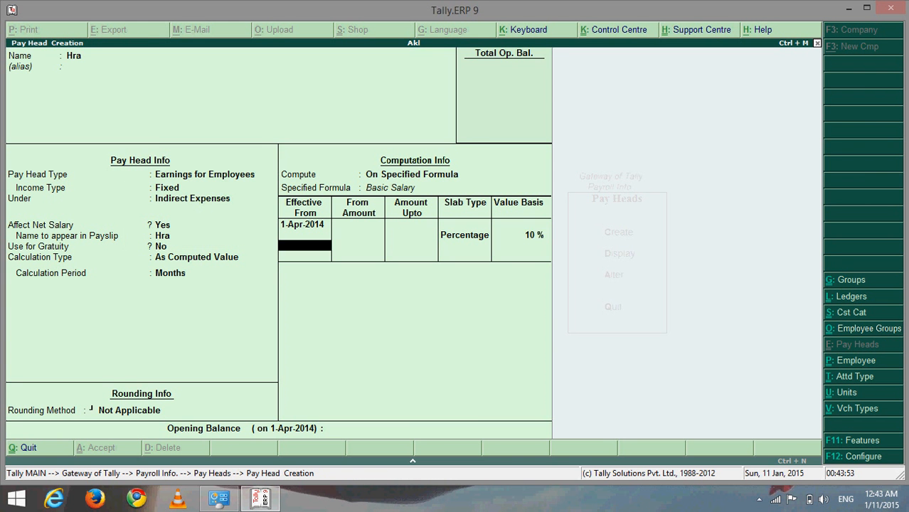
key("Return")
key("Return")
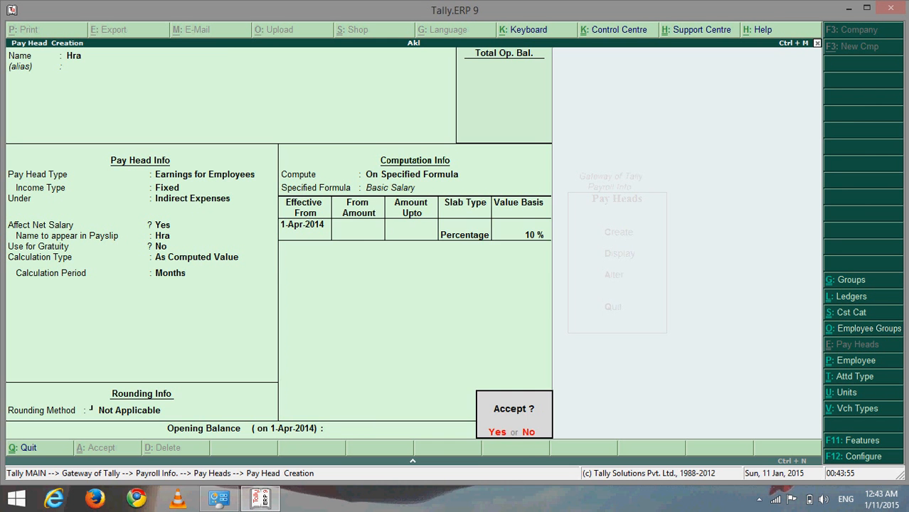
type("y")
Step: Start a pay head named TA as fixed Earnings for Employees under Indirect Expenses, with no alias
type("TA")
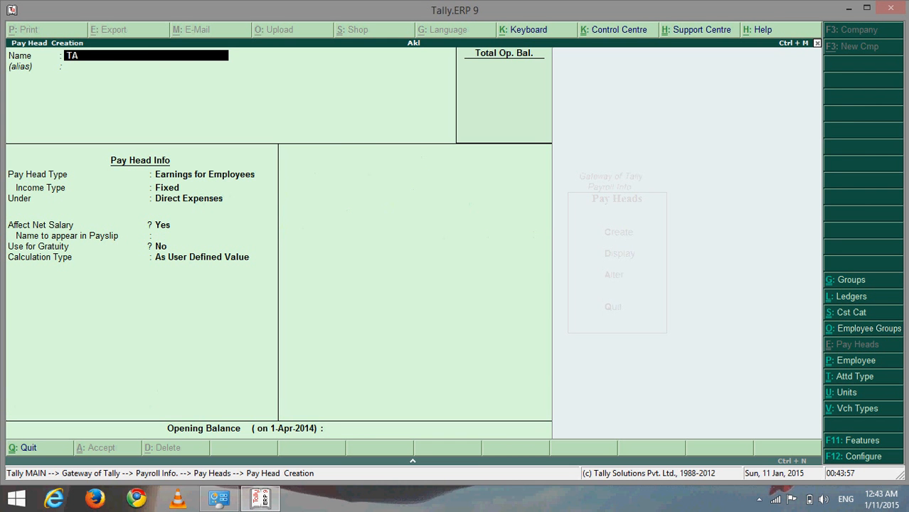
key("Return")
key("Return")
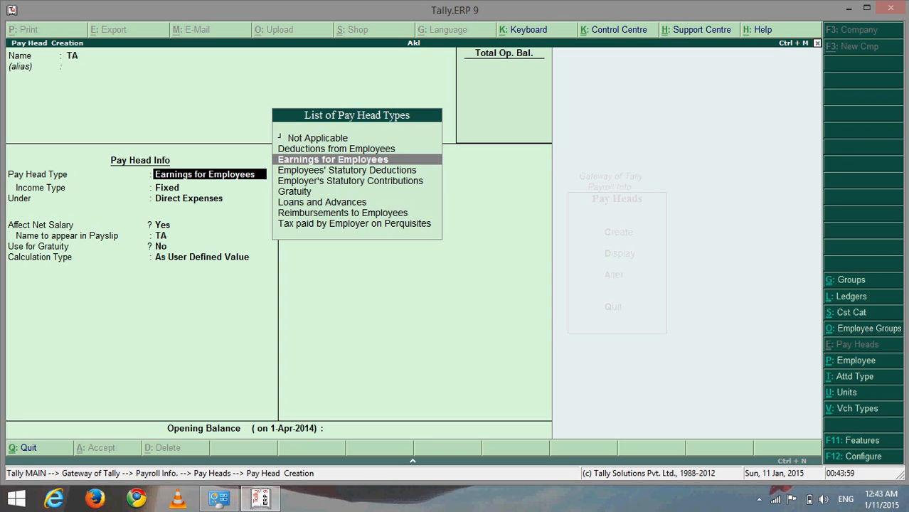
key("Return")
key("Return")
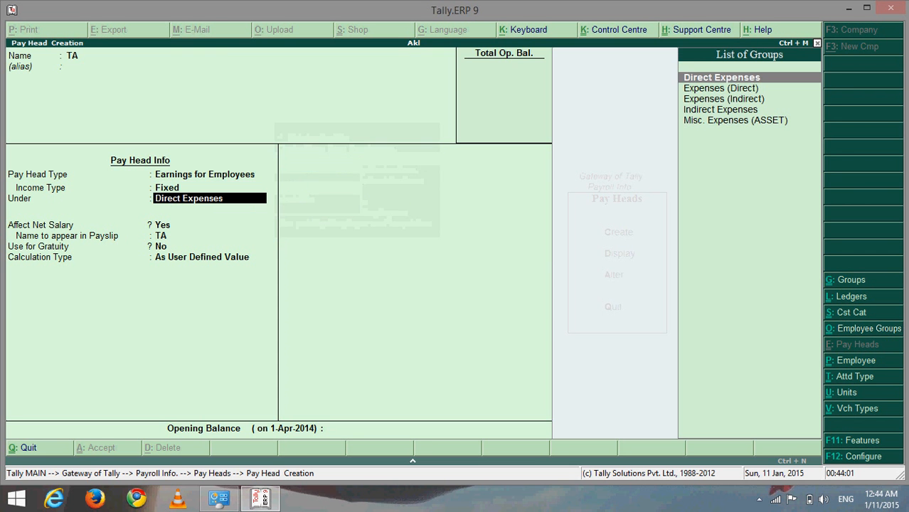
key("Down")
key("Down")
key("Down")
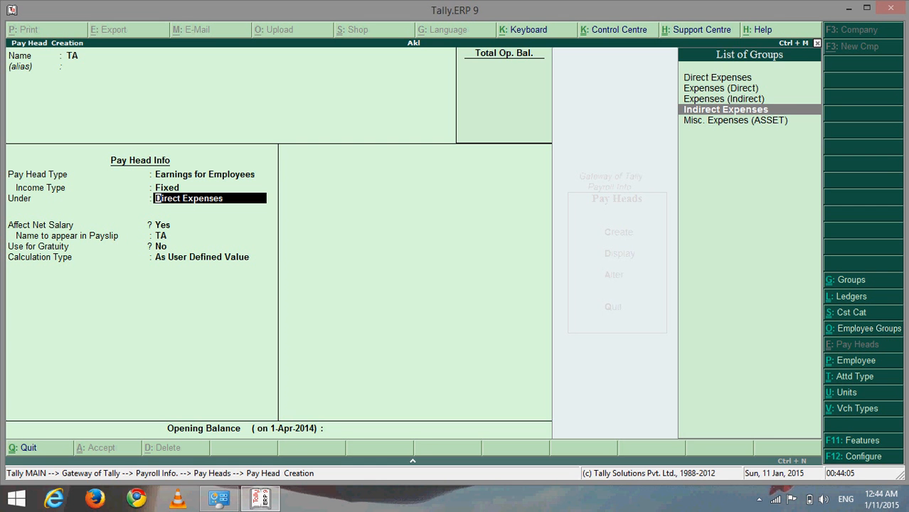
key("Return")
Step: Keep TA affecting net salary and excluded from gratuity, calculated As Computed Value over Months with no rounding
key("Return")
key("Return")
key("Return")
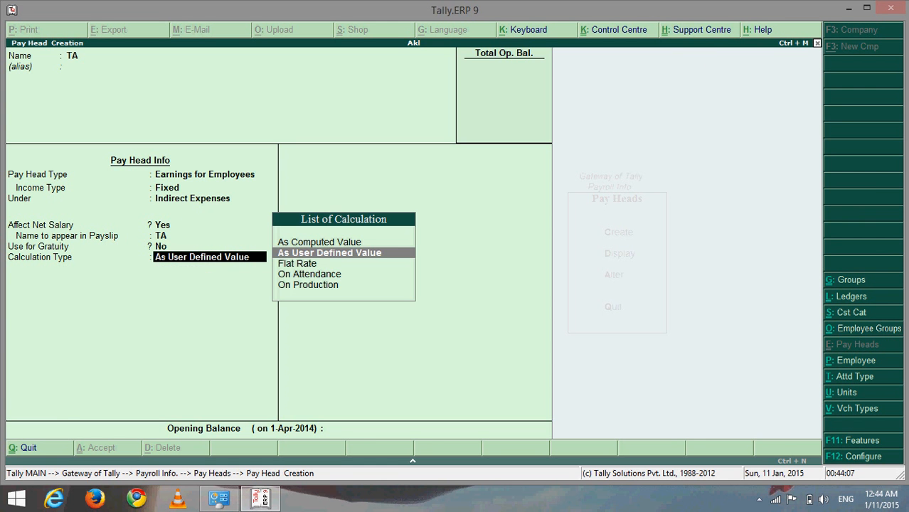
key("Up")
key("Return")
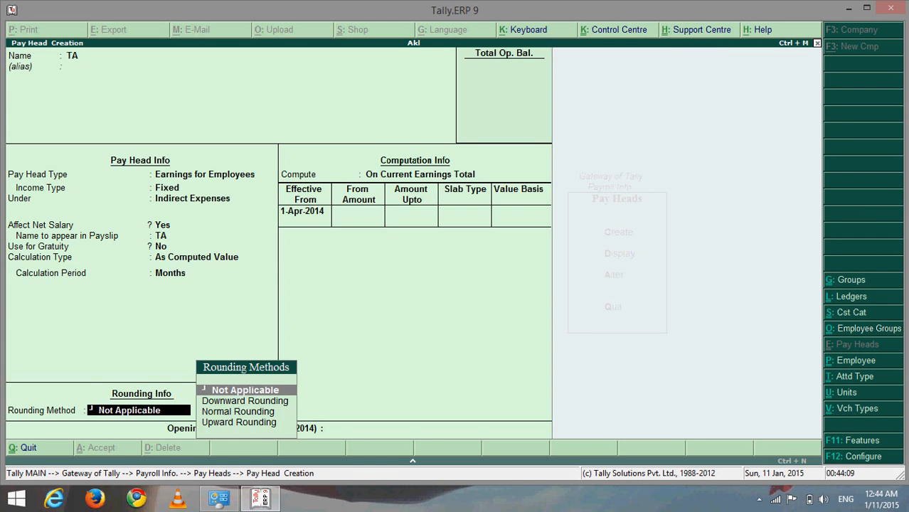
key("Return")
Step: Compute TA On Specified Formula, adding Basic Salary as the formula's pay head
key("Down")
key("Down")
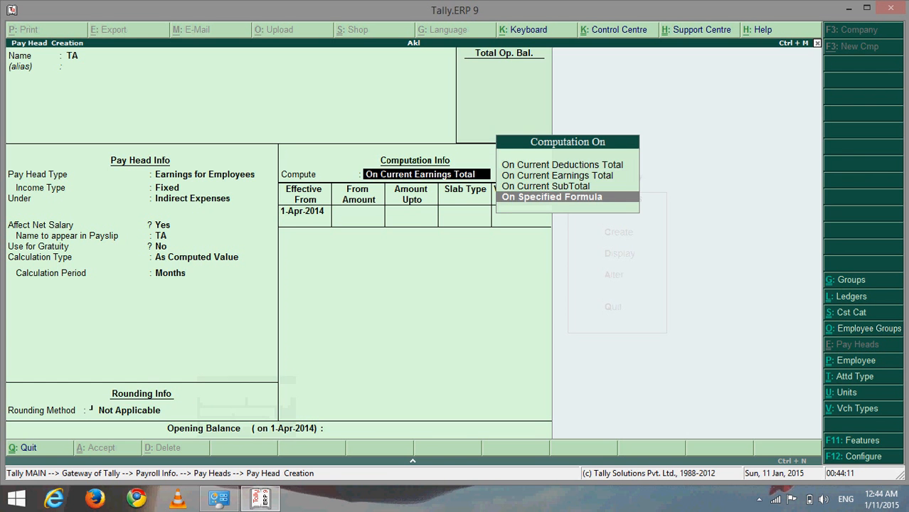
key("Return")
key("Return")
key("Return")
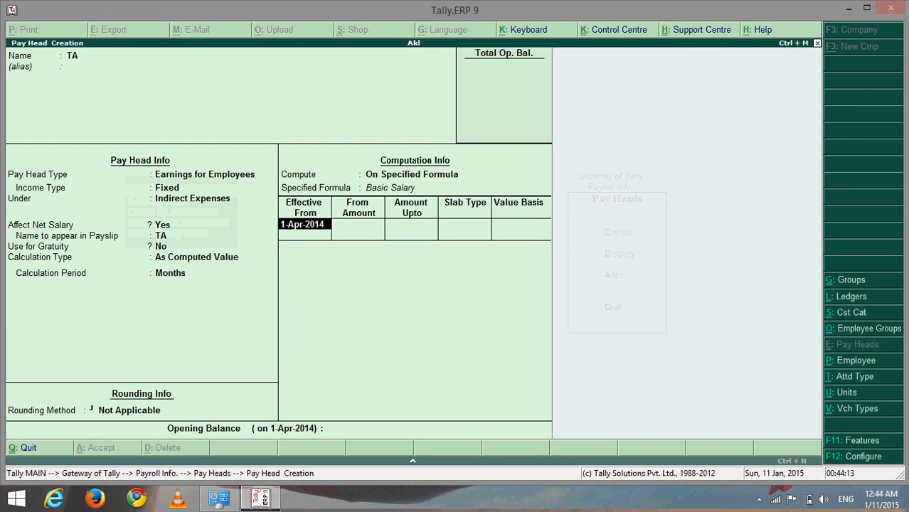
Step: Give TA a 15% Percentage slab effective from 1-Apr-2014 with no amount limits, and save the pay head
key("Return")
key("Return")
key("Return")
type("15")
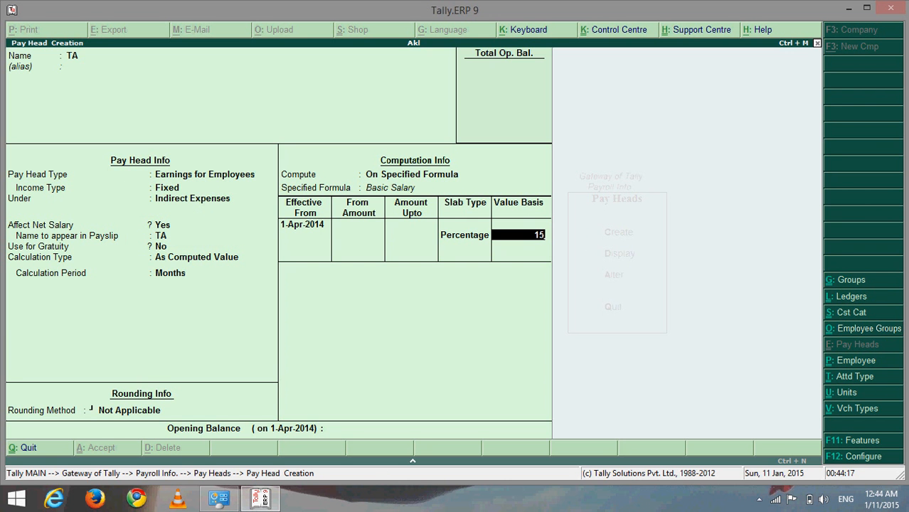
key("Return")
key("Return")
key("Return")
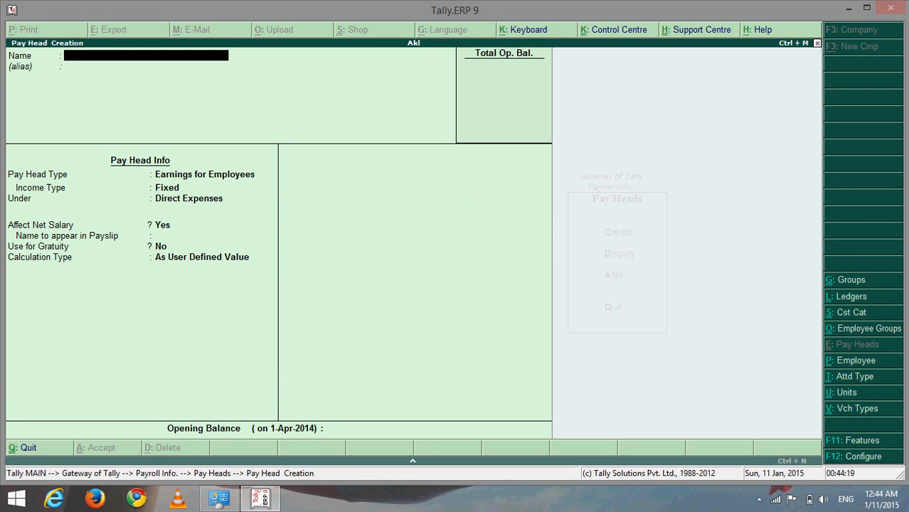
Step: Start a pay head named PF as Deductions from Employees under Current Liabilities, with no alias
type("PF")
key("Return")
key("Return")
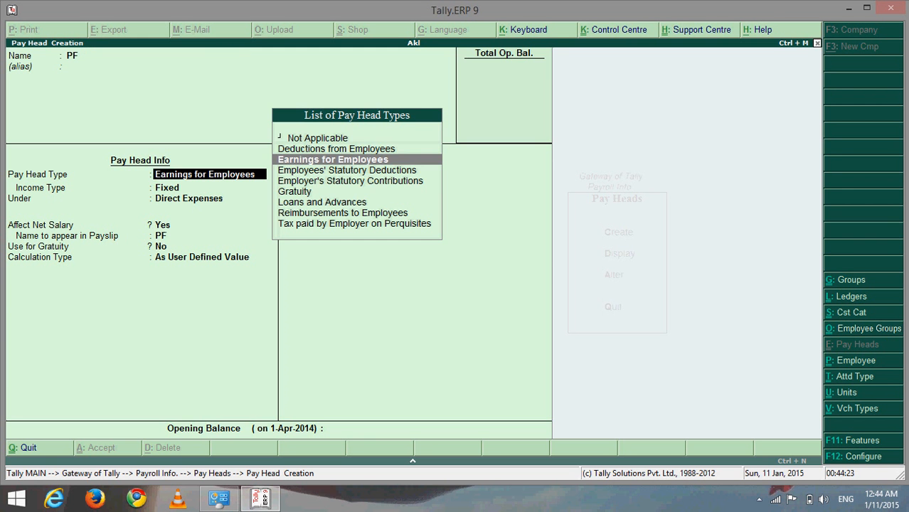
key("Up")
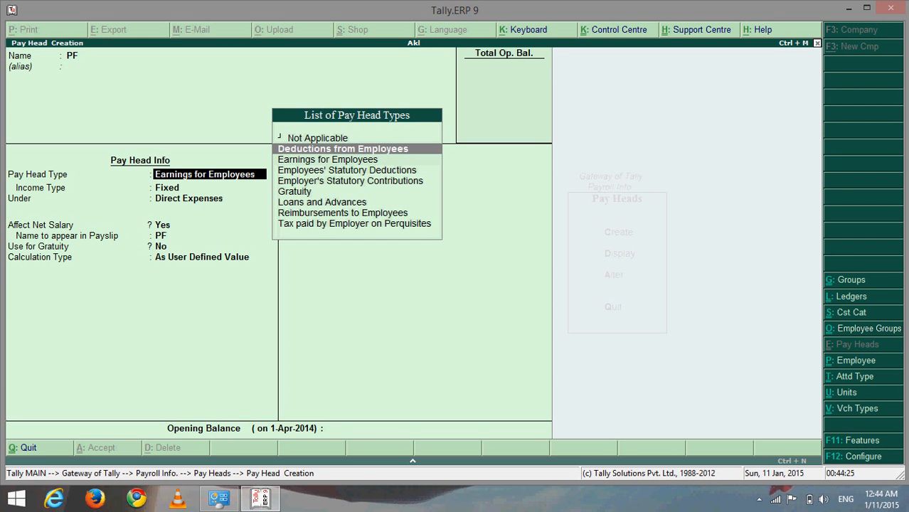
key("Return")
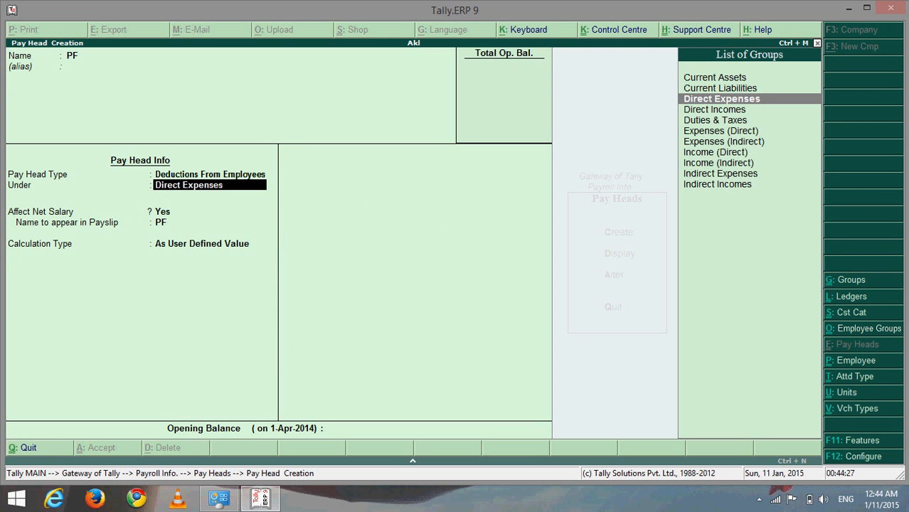
key("Up")
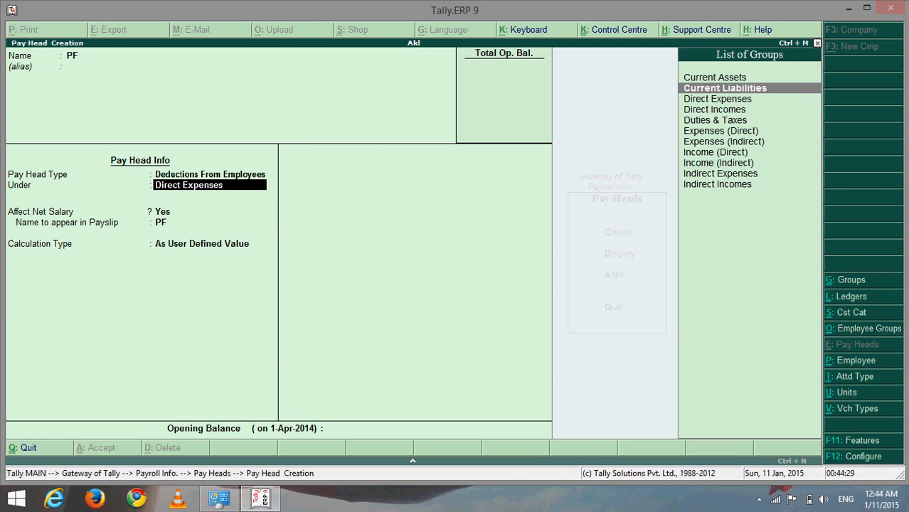
key("Return")
Step: Keep PF affecting net salary under its own payslip name, calculated As Computed Value over Months with no rounding
key("Return")
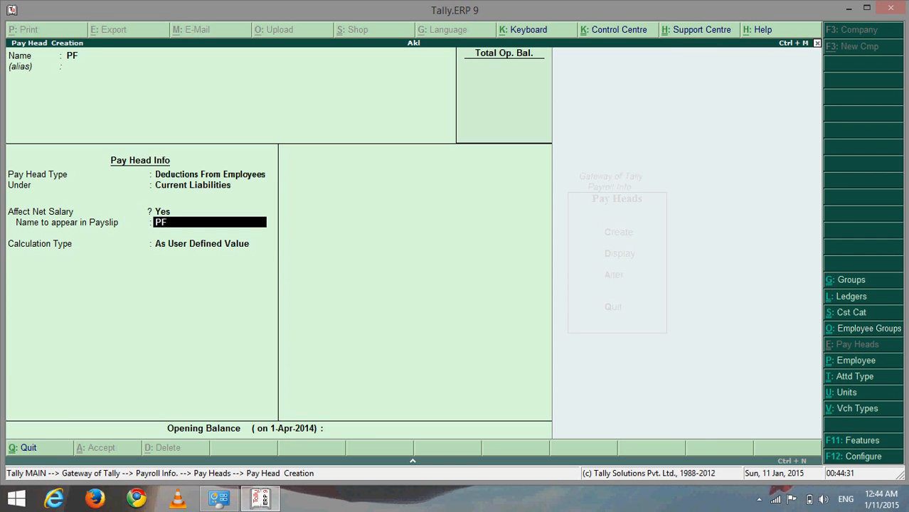
key("Return")
key("Up")
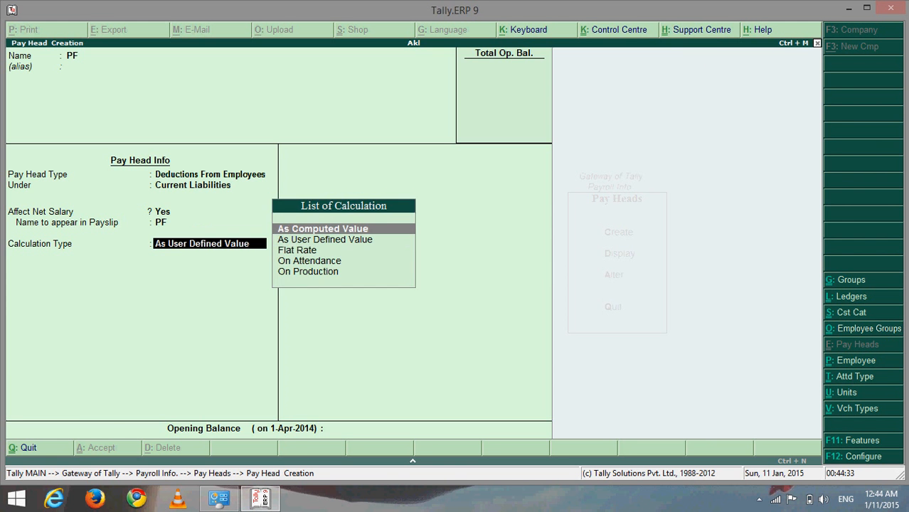
key("Return")
key("Return")
key("Return")
Step: Compute PF On Specified Formula, with Basic Salary as the formula's pay head
key("Down")
key("Down")
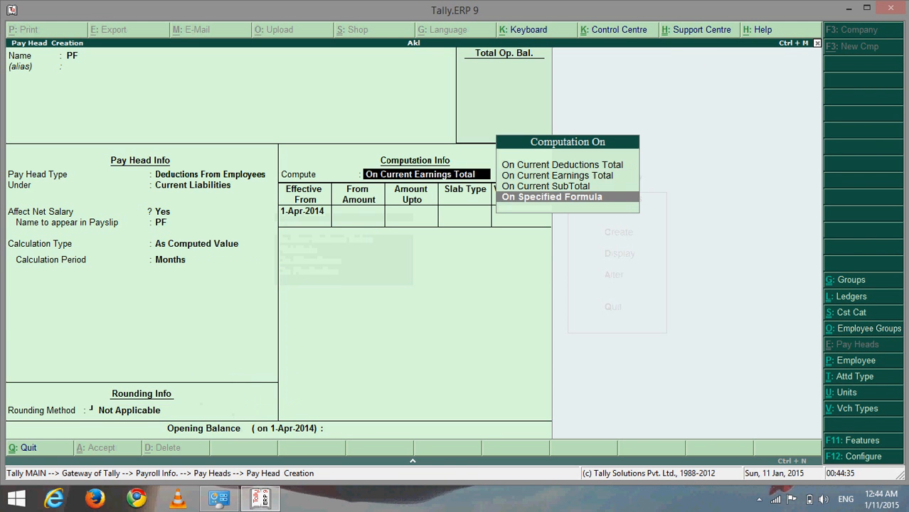
key("Return")
key("Return")
key("Return")
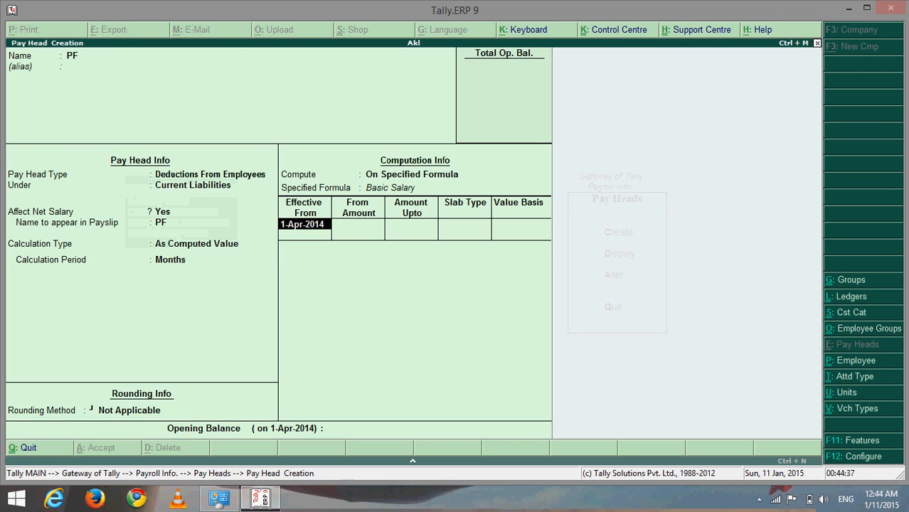
Step: Give PF a 3% Percentage slab effective from 1-Apr-2014 with no amount limits, and save the pay head
key("Return")
key("Return")
type("3")
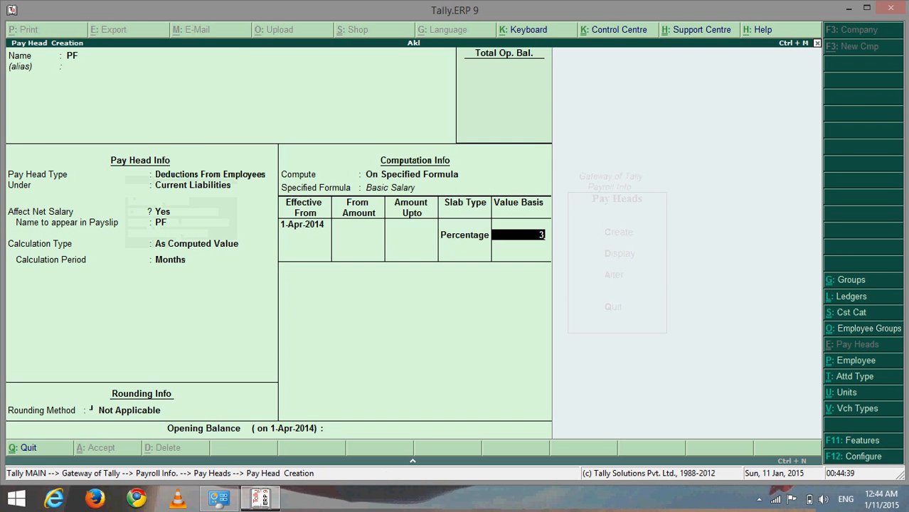
key("Return")
key("Return")
key("Return")
key("Return")
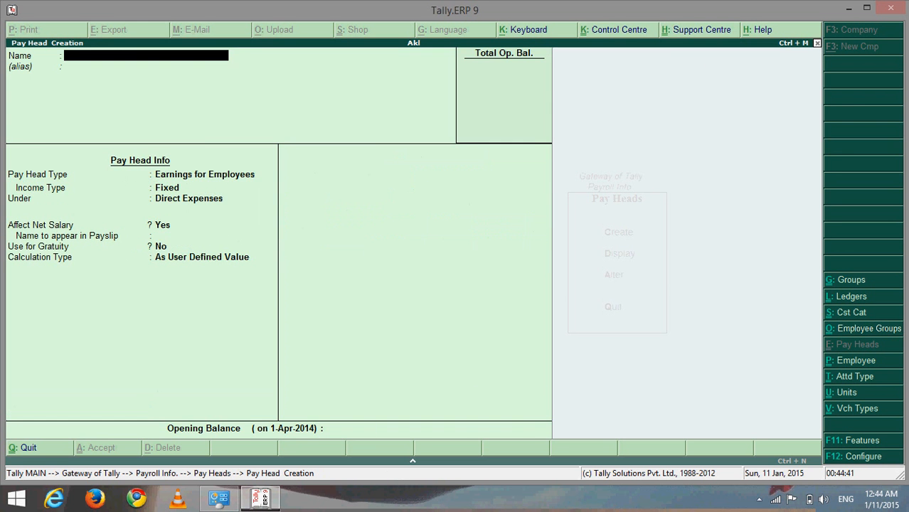
Step: Start a pay head named Overtime as Variable Earnings for Employees under Direct Expenses, with no alias
type("Overtime")
key("Return")
key("Return")
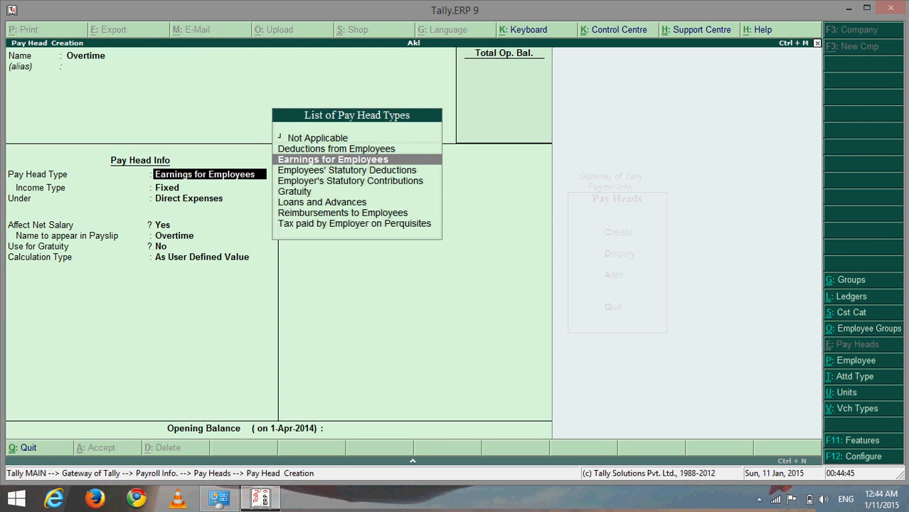
key("Return")
key("Down")
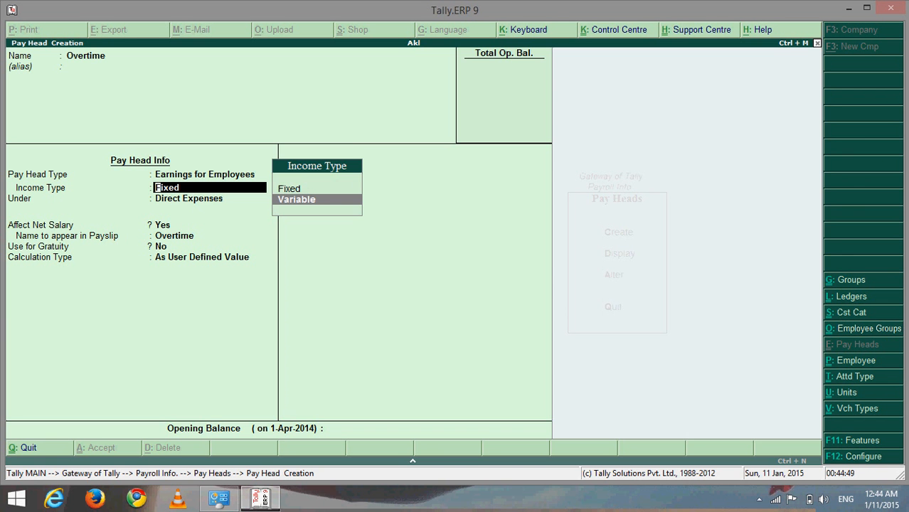
key("Return")
key("Return")
Step: Save Overtime affecting net salary and excluded from gratuity, calculated On Production with production type Overtime and no rounding
key("Return")
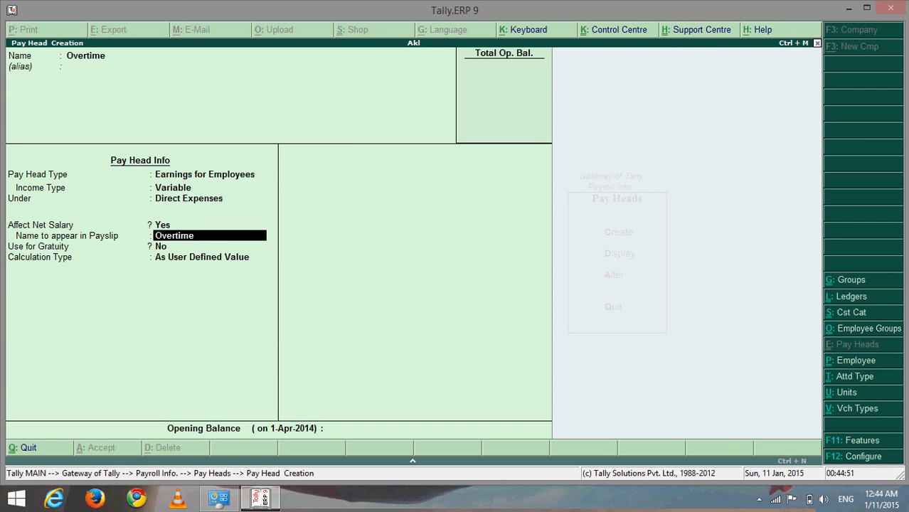
key("Return")
key("Return")
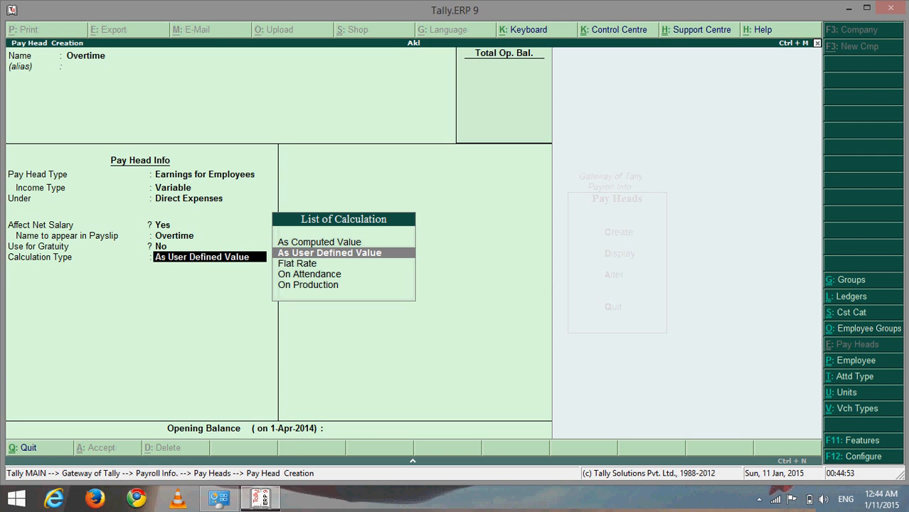
key("Down")
key("Down")
key("Down")
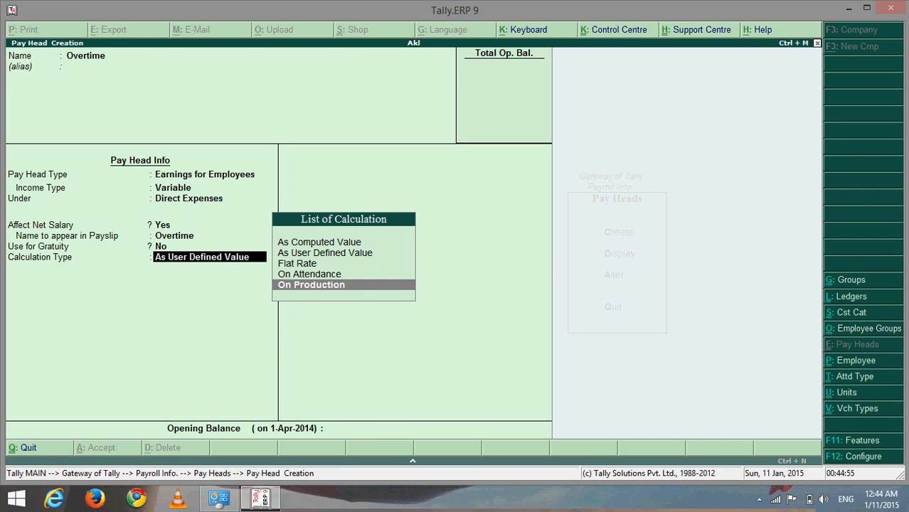
key("Return")
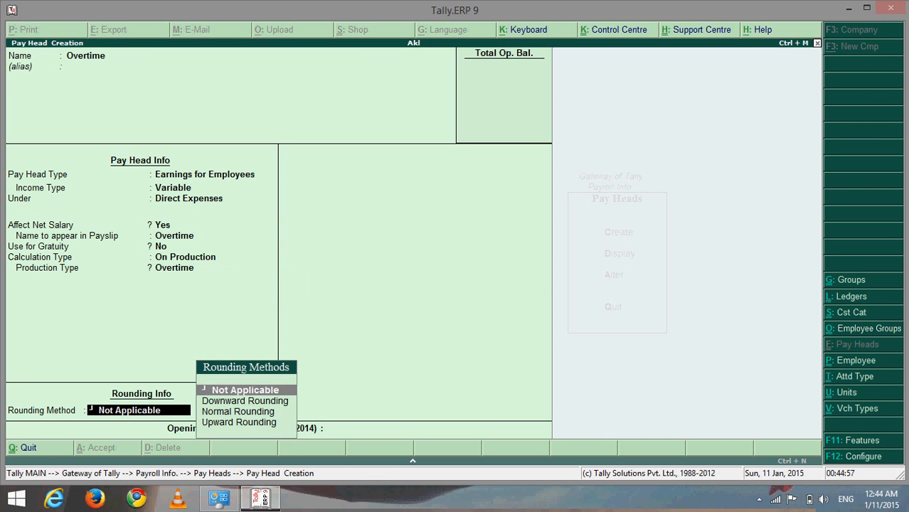
key("ctrl+a")
Step: Start a pay head named Bonus as Variable Earnings for Employees under Indirect Expenses, with no alias
type("Bonus")
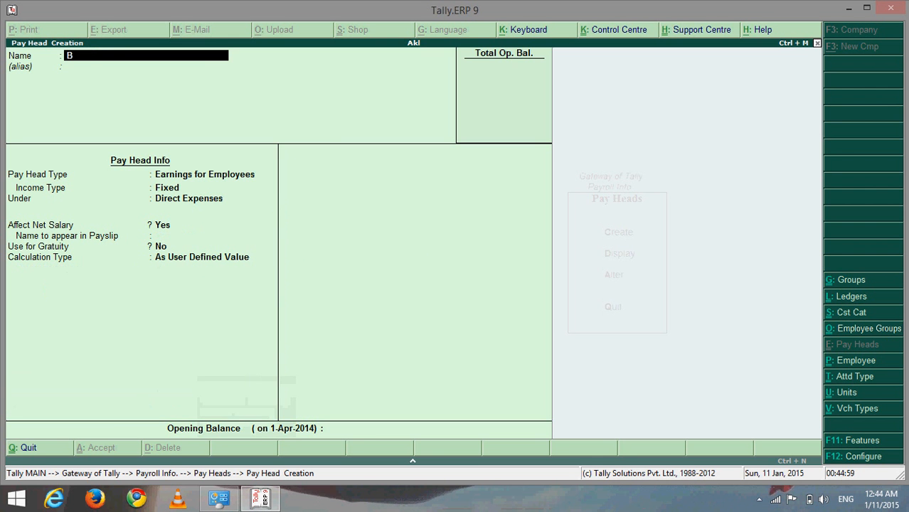
key("Return")
key("Return")
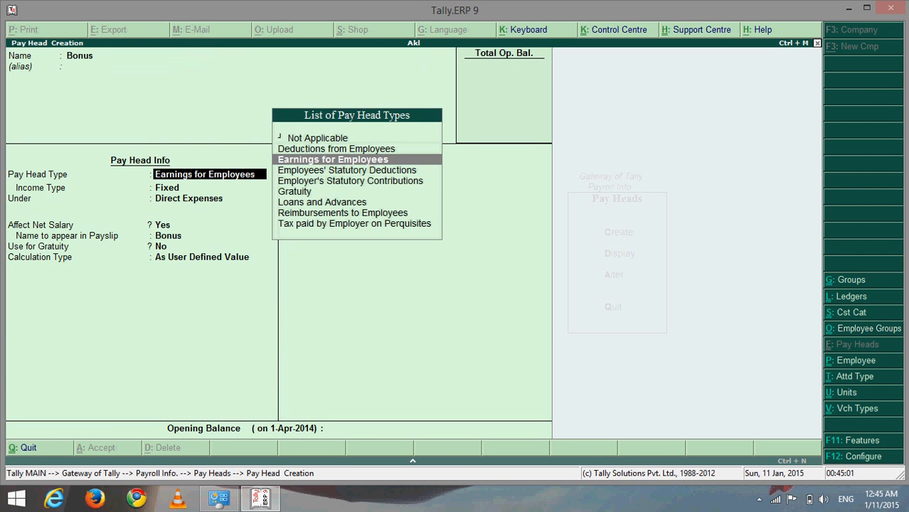
key("Return")
key("Down")
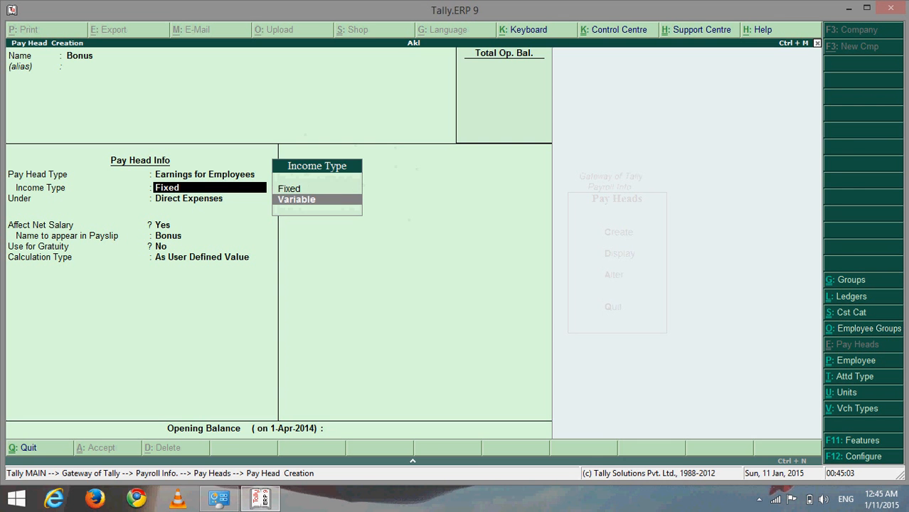
key("Return")
key("Down")
key("Down")
key("Down")
key("Down")
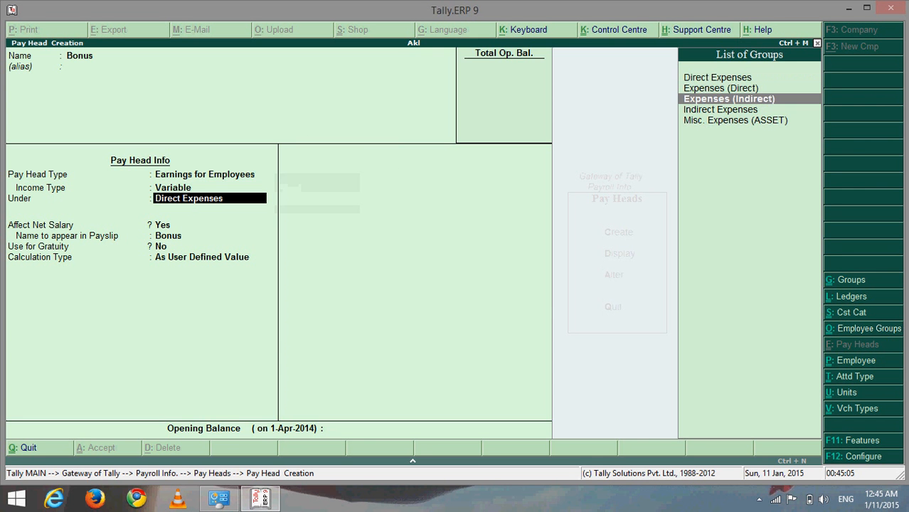
key("Up")
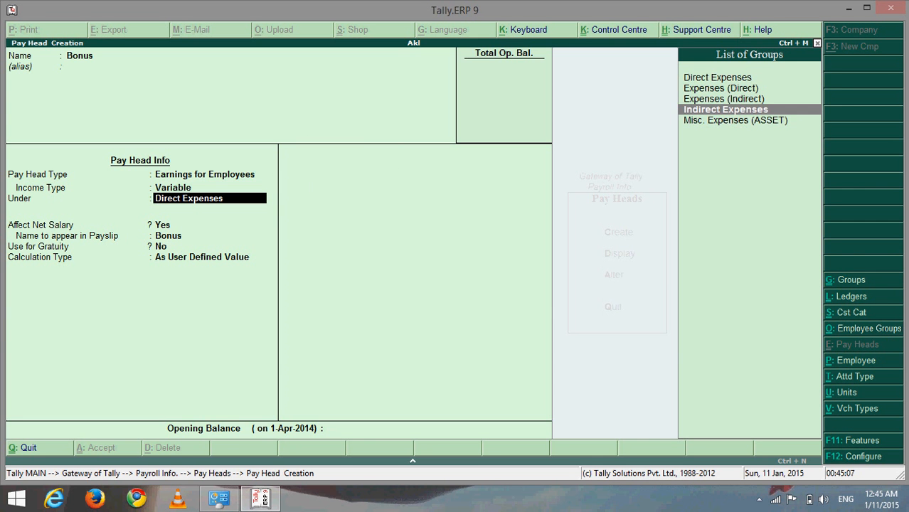
key("Return")
Step: Save Bonus affecting net salary and excluded from gratuity, calculated at Flat Rate per Months without rounding, and leave pay head creation
key("Return")
key("Return")
key("Return")
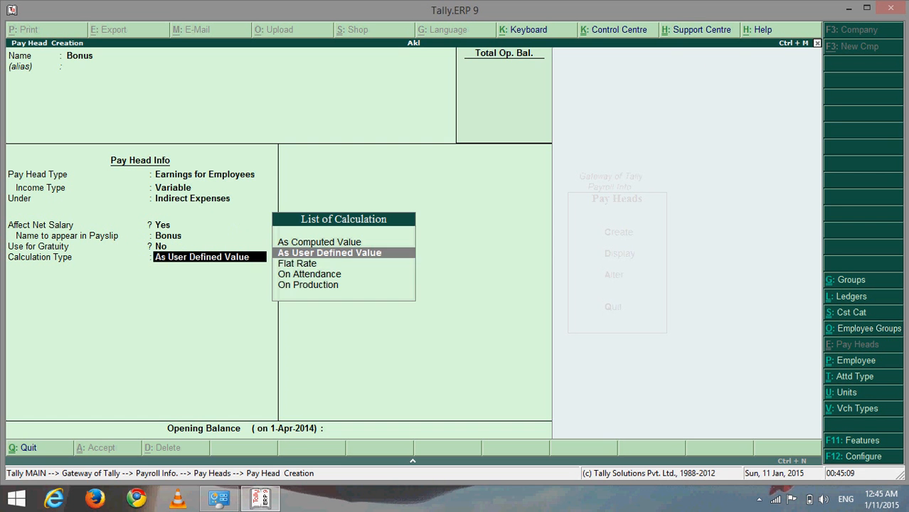
key("Down")
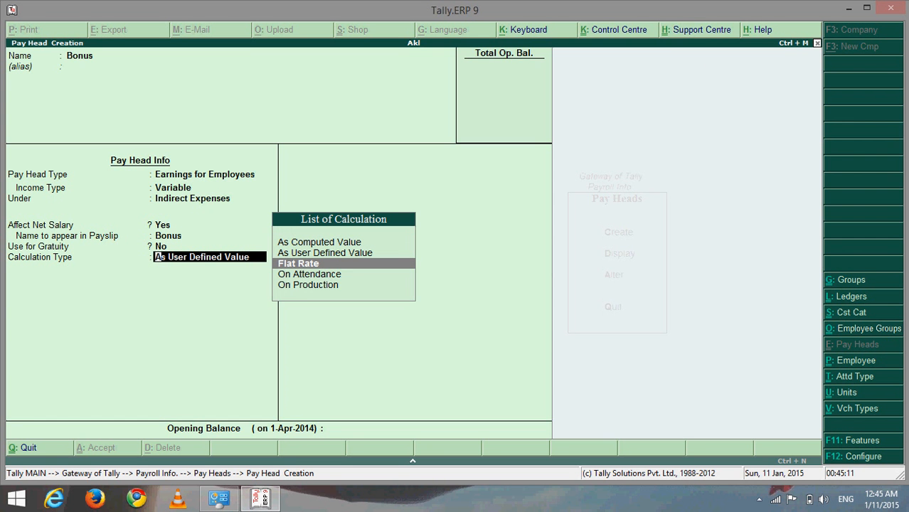
key("Return")
key("Down")
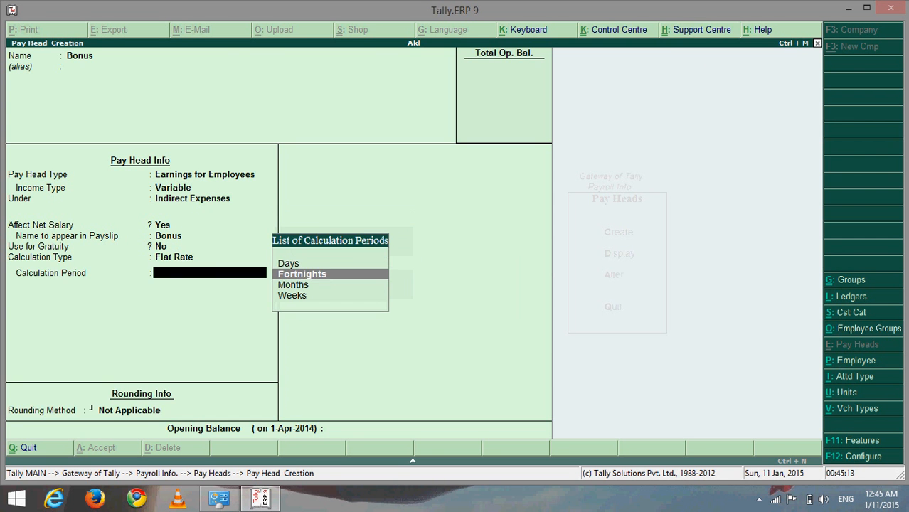
key("Down")
key("Return")
key("Return")
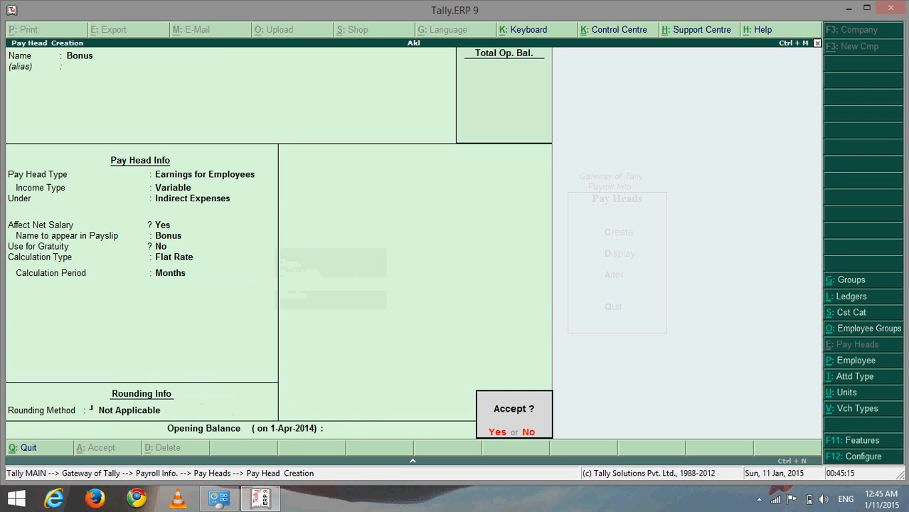
key("Return")
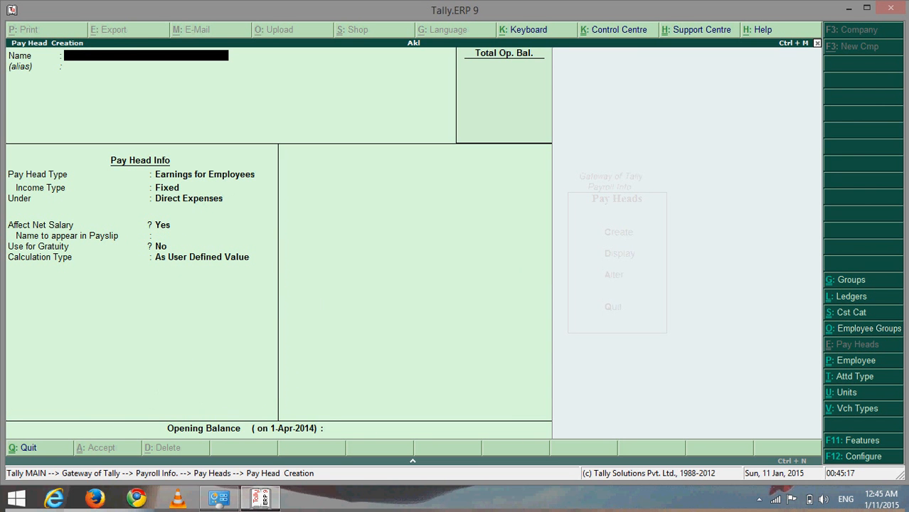
key("Escape")
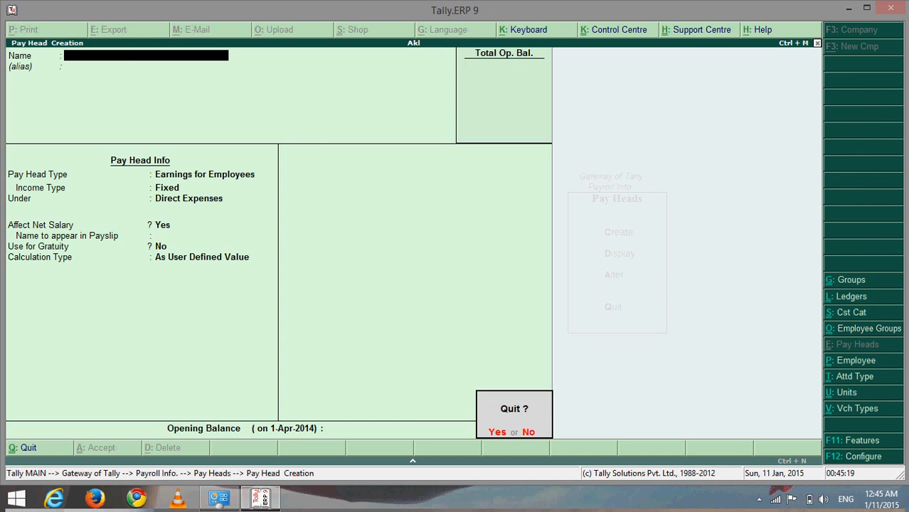
key("Return")
key("Escape")
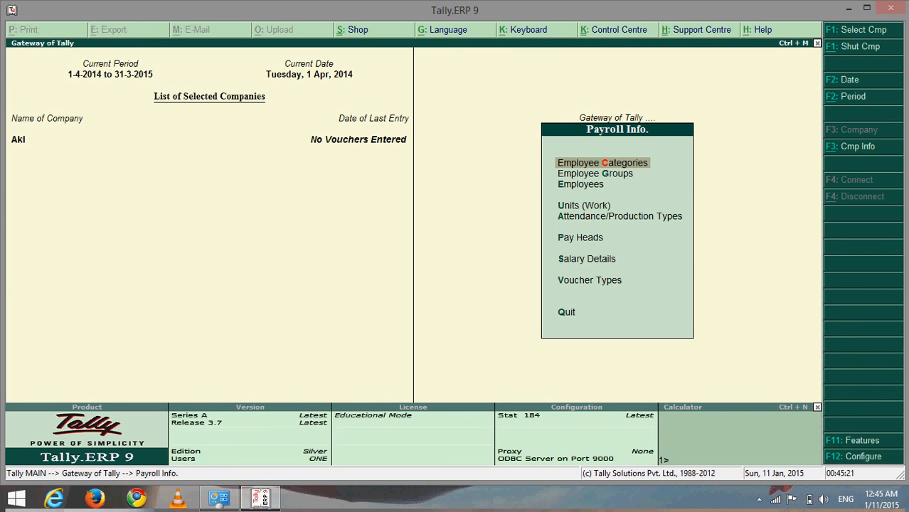
Step: Open the salary details definition for the Mkt Dept employee group
key("Down")
key("Down")
key("Down")
key("Down")
key("Down")
key("Down")
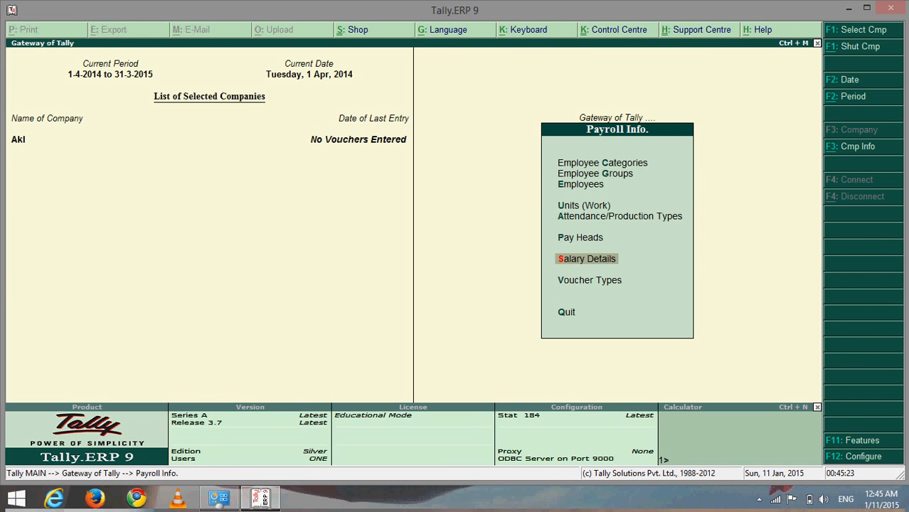
key("Return")
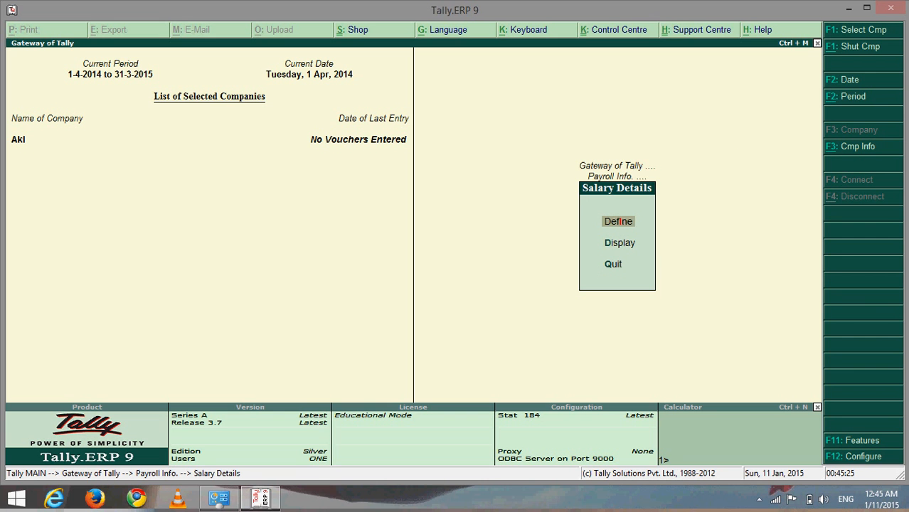
key("Return")
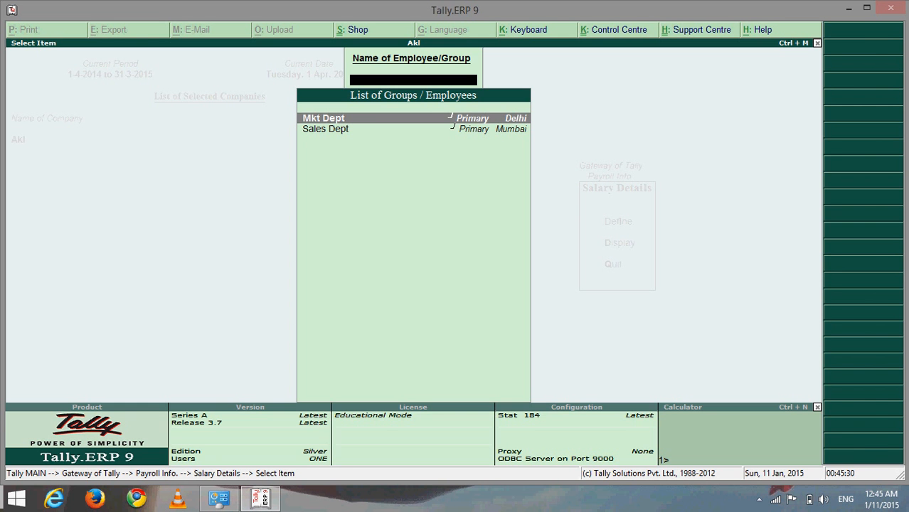
key("Return")
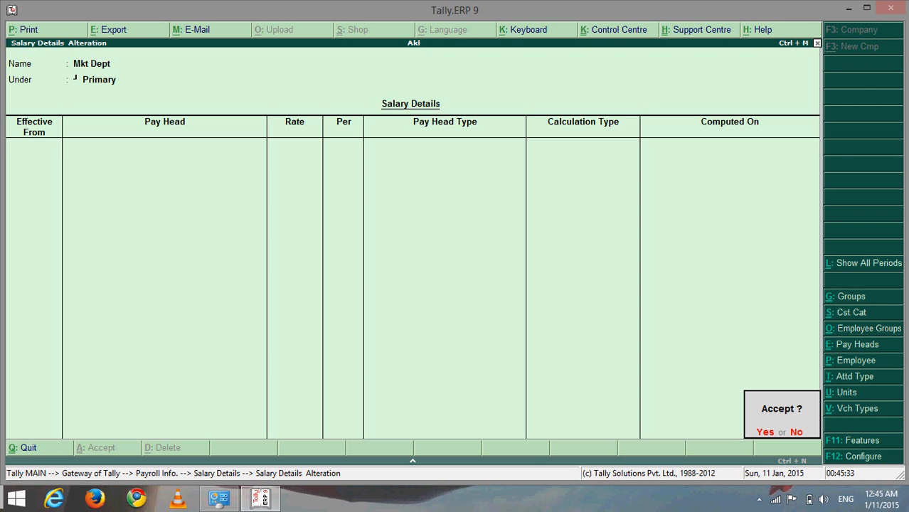
Step: Give Mkt Dept salary details effective from 1-Apr-2014, with Basic Salary and a Bonus of 1000 per Months
type("n1-4")
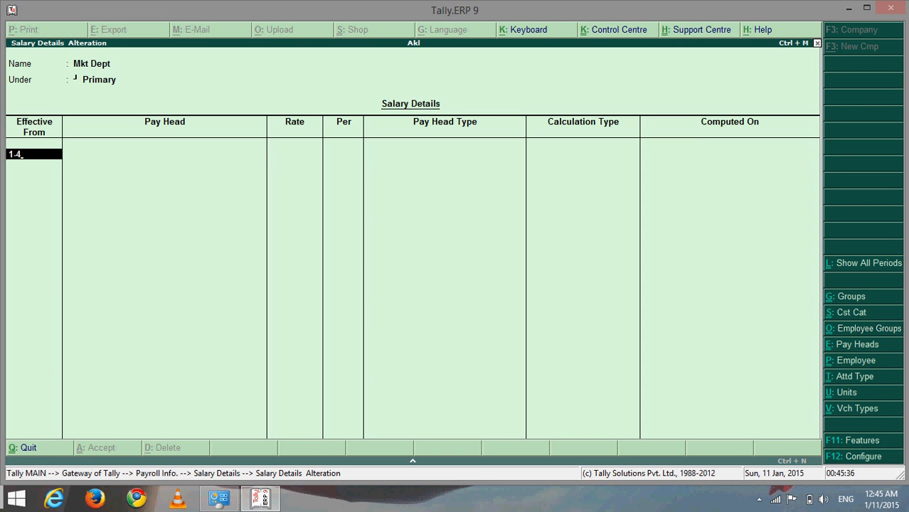
key("Return")
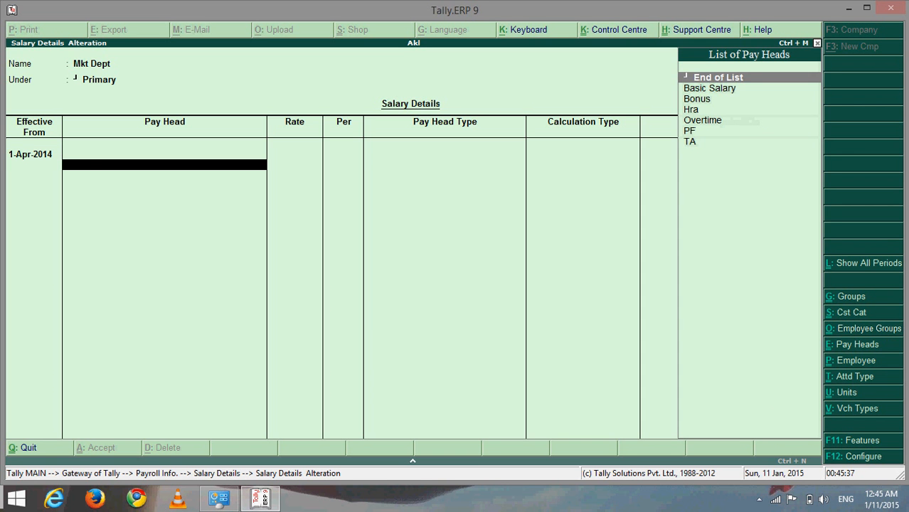
key("Down")
key("Return")
key("Down")
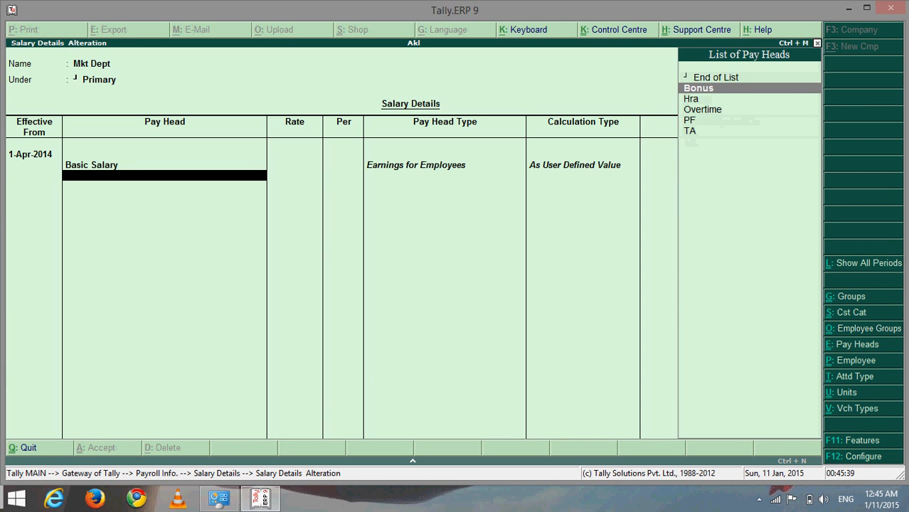
key("Return")
type("1000")
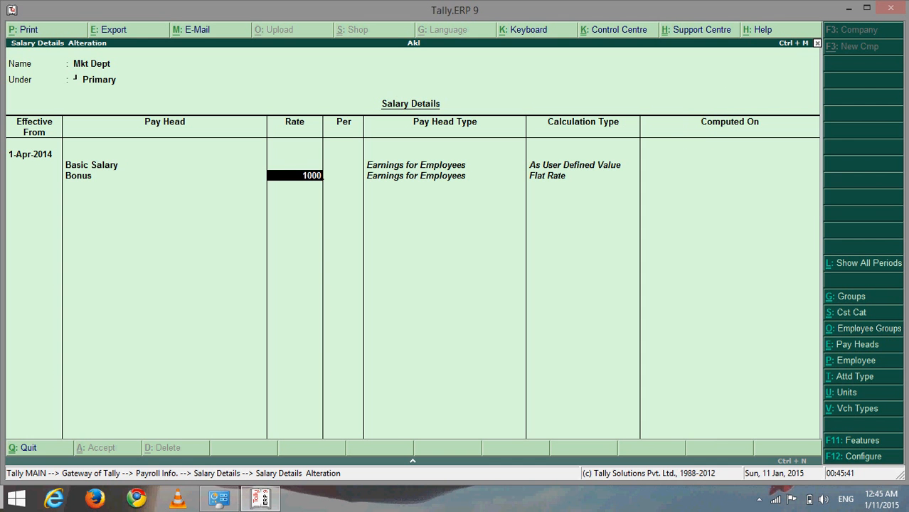
key("Return")
key("Return")
Step: Add Hra and Overtime to the Mkt Dept salary details, with an Overtime rate of 120 per Hrs
key("Down")
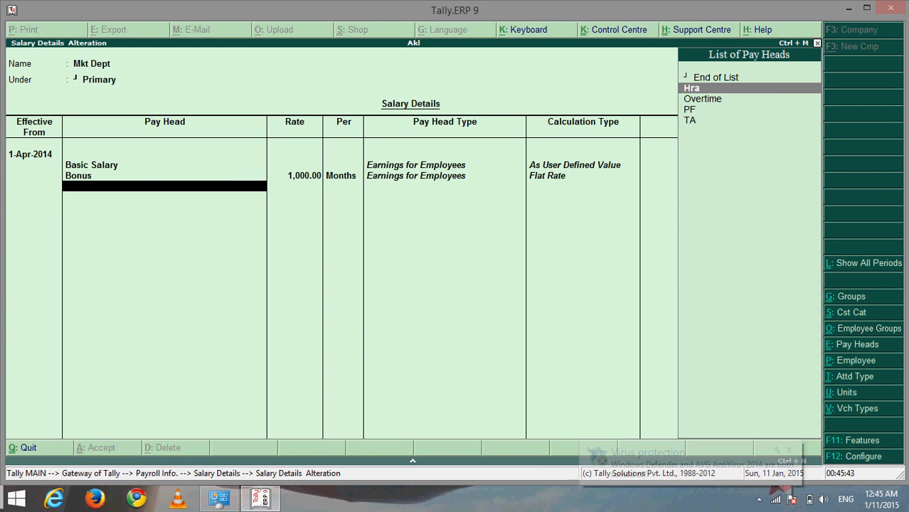
key("Return")
key("Down")
key("Return")
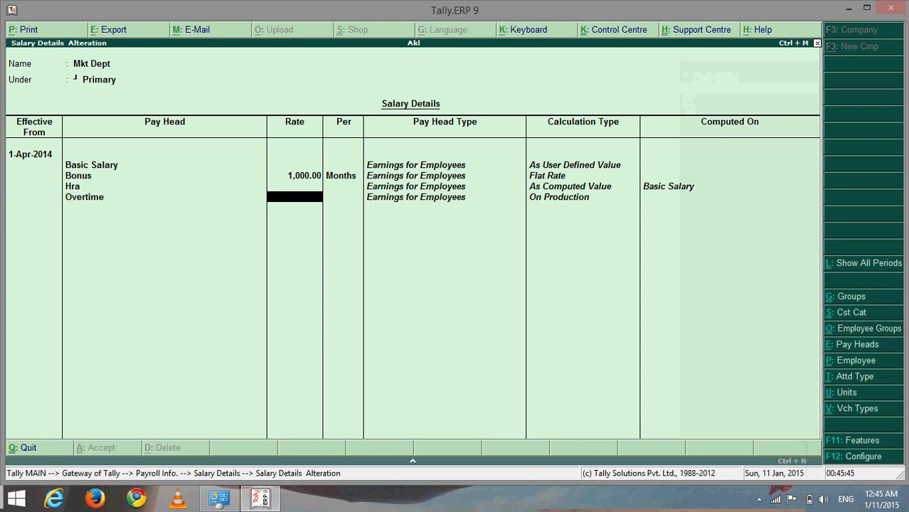
type("120")
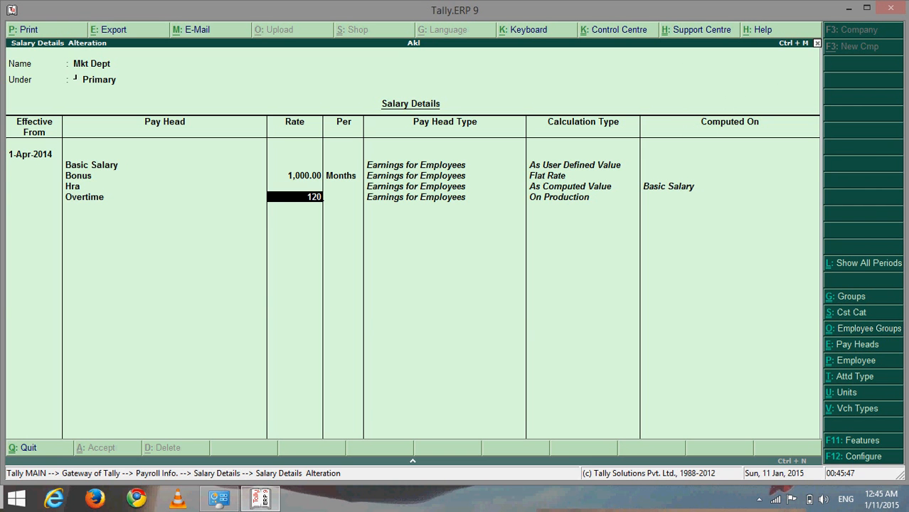
key("Return")
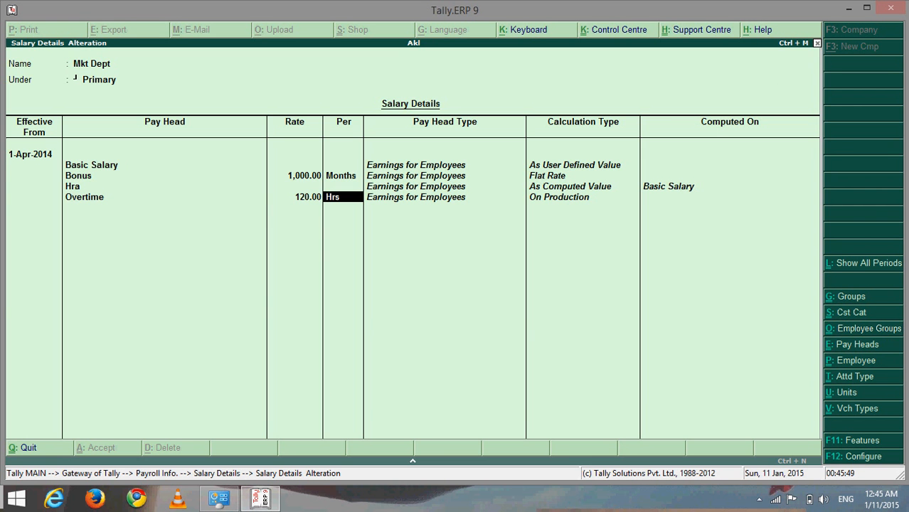
key("Return")
Step: Add the PF and TA pay heads to Mkt Dept and save its salary details
key("Down")
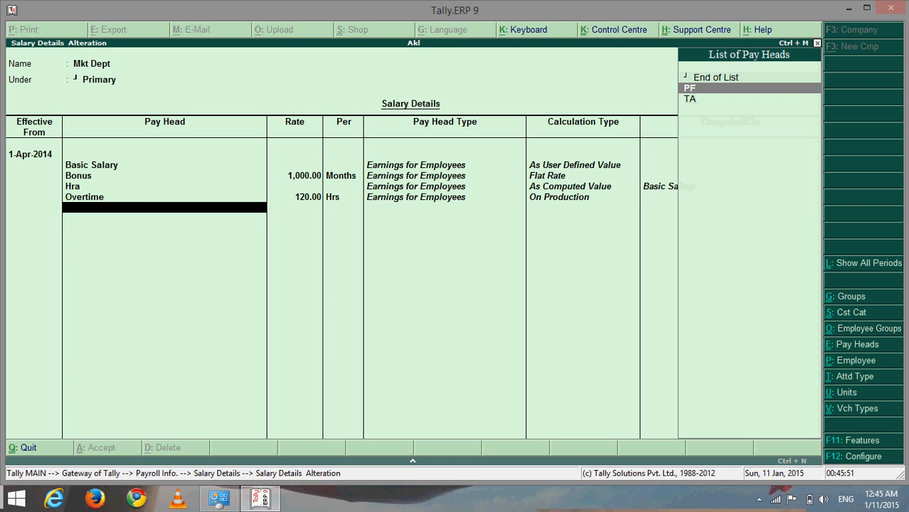
key("Return")
key("Down")
key("Return")
key("Return")
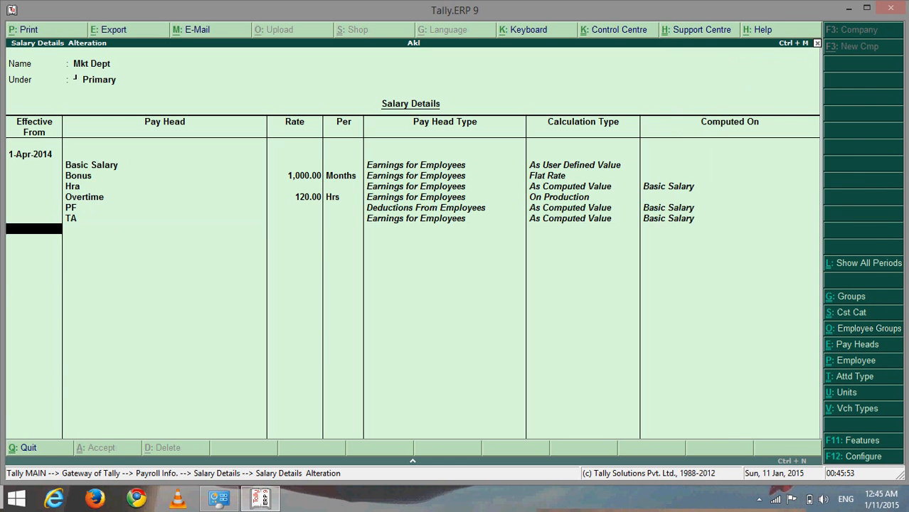
key("Return")
key("Return")
Step: Define Sales Dept salary details afresh, effective from 1-Apr-2014, with Basic Salary as the first pay head
key("Down")
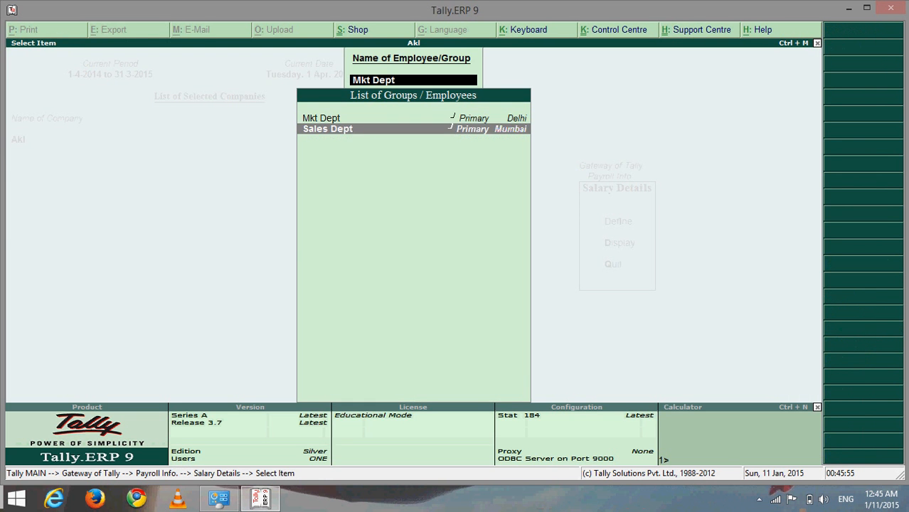
key("Return")
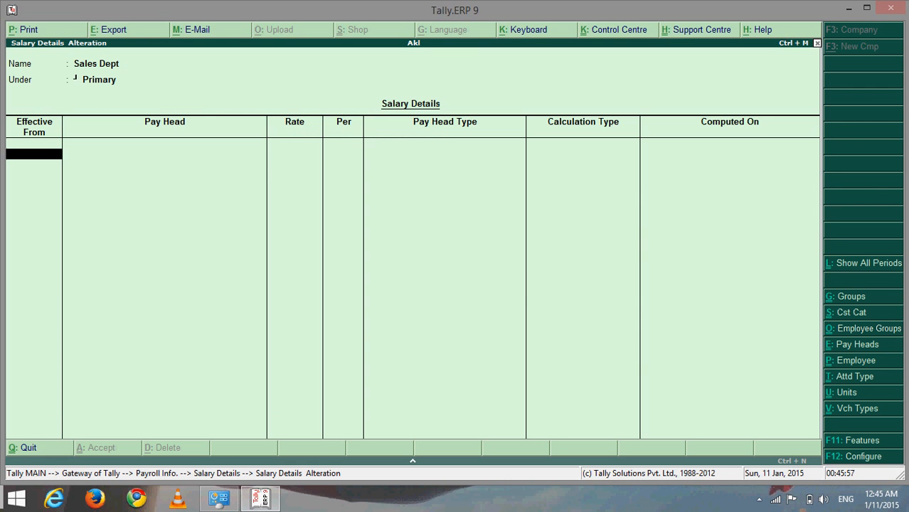
key("Return")
key("Down")
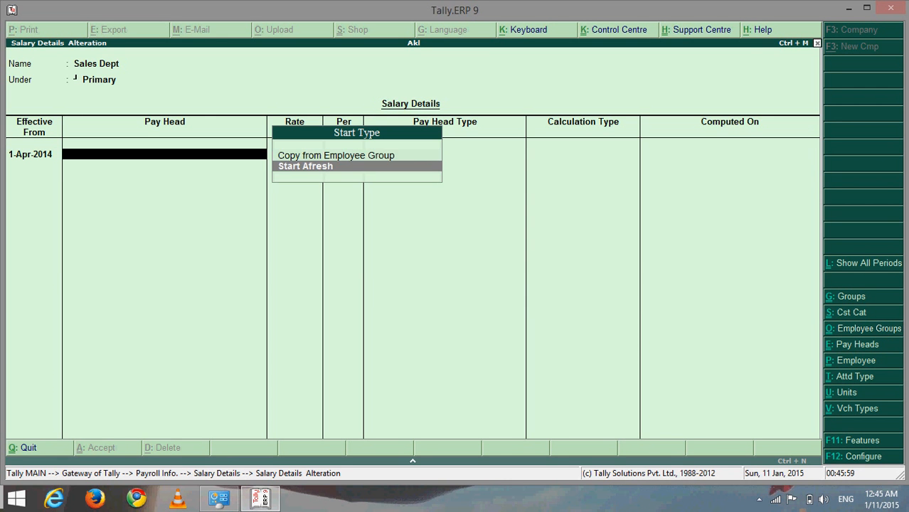
key("Return")
key("Return")
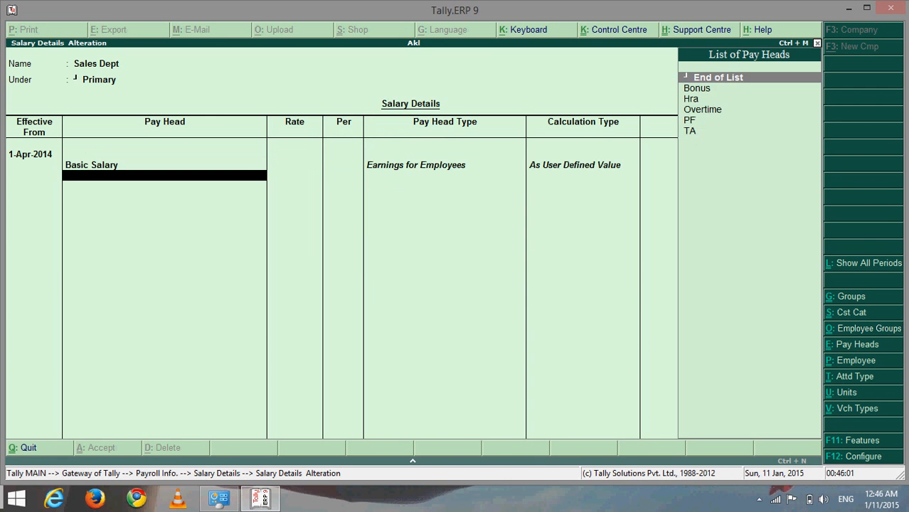
Step: Add a Bonus of 1500 per Months and the Hra pay head to the Sales Dept salary details
key("Down")
key("Return")
type("1500")
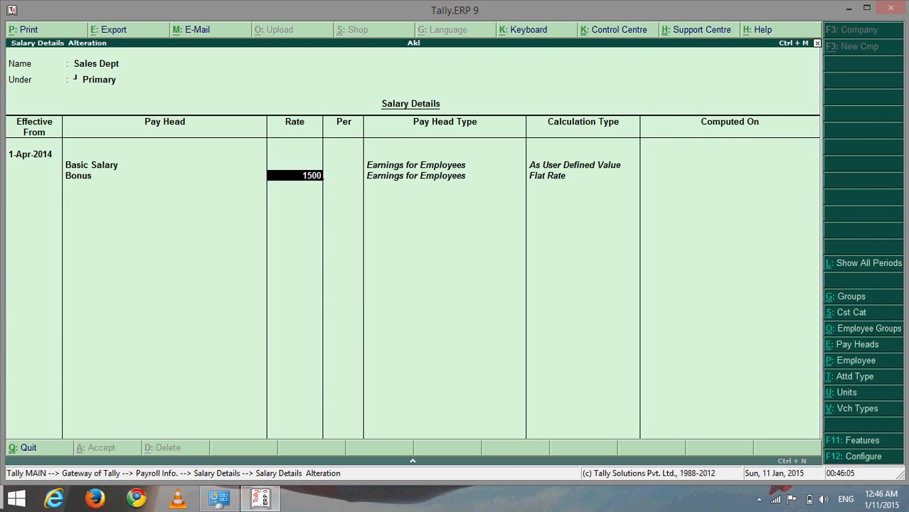
key("Return")
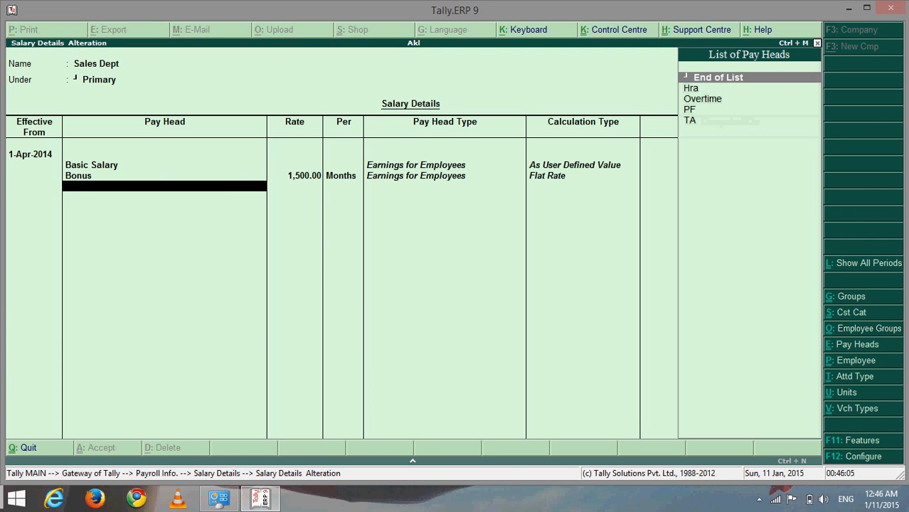
key("Down")
key("Return")
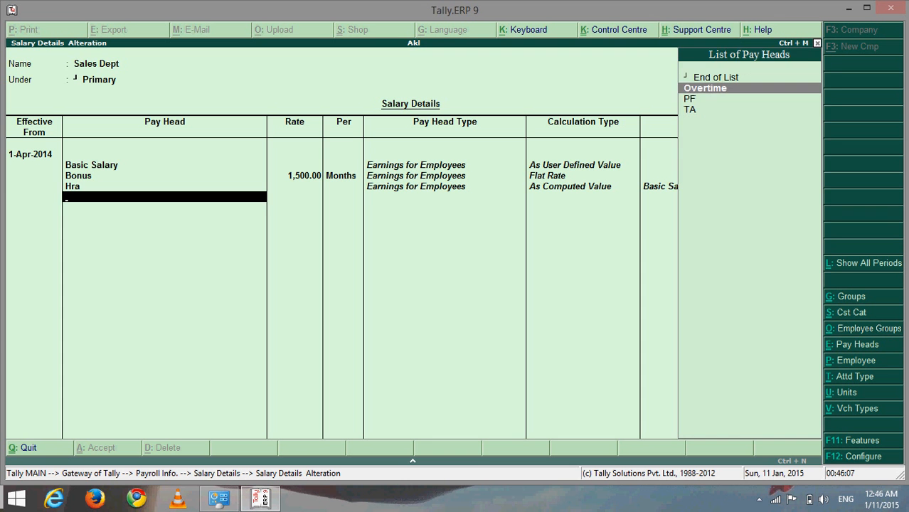
Step: Add Overtime at 150 per Hrs, plus the PF and TA pay heads, to the Sales Dept salary details
key("Return")
type("150")
key("Return")
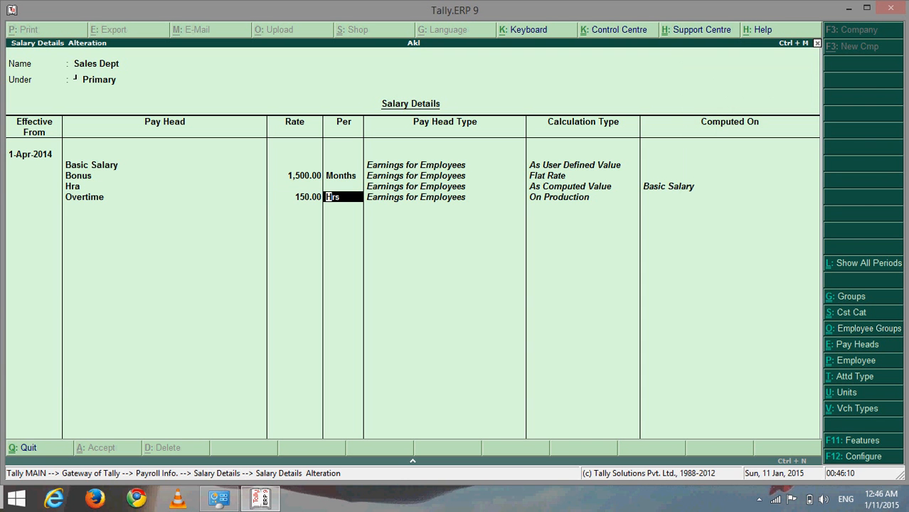
key("Return")
key("Return")
key("Return")
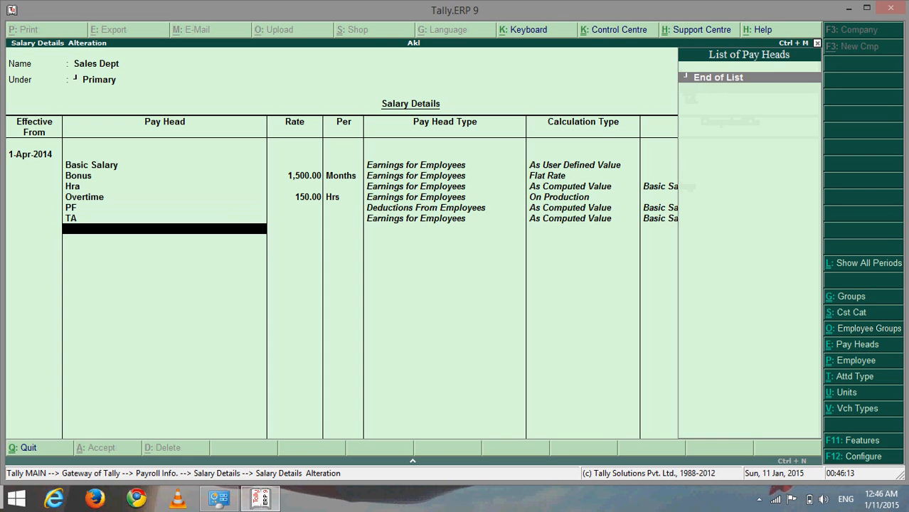
Step: End the Sales Dept pay head list, save its salary details and return to the payroll masters
key("Return")
key("Return")
key("Return")
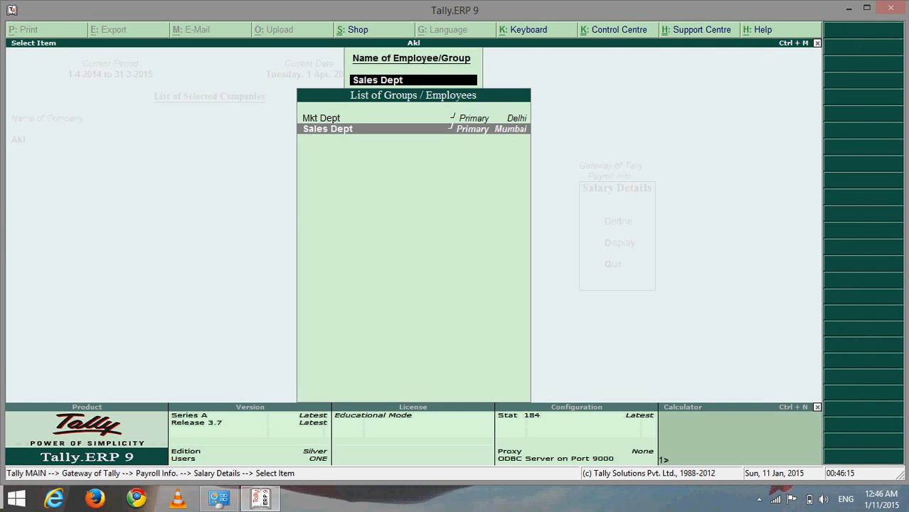
key("Escape")
key("Escape")
key("Escape")
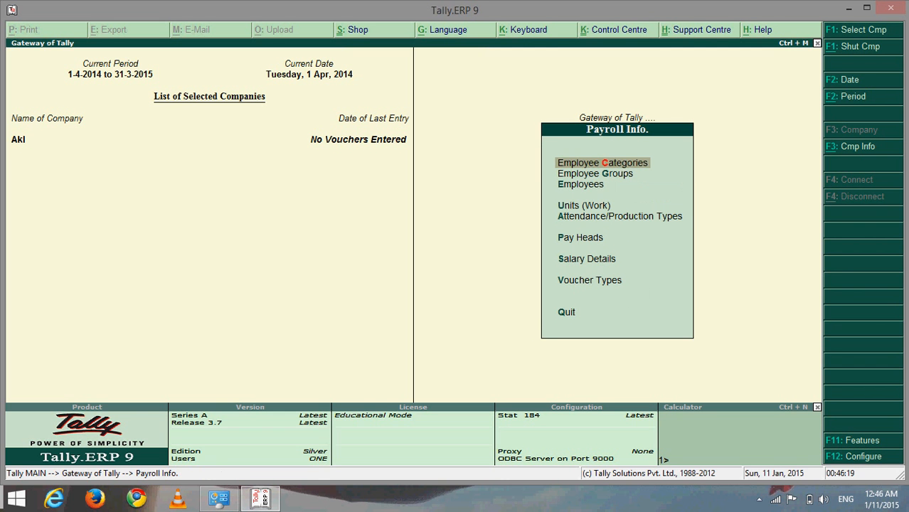
Step: Start creating a single employee in the Delhi category
key("Down")
key("Down")
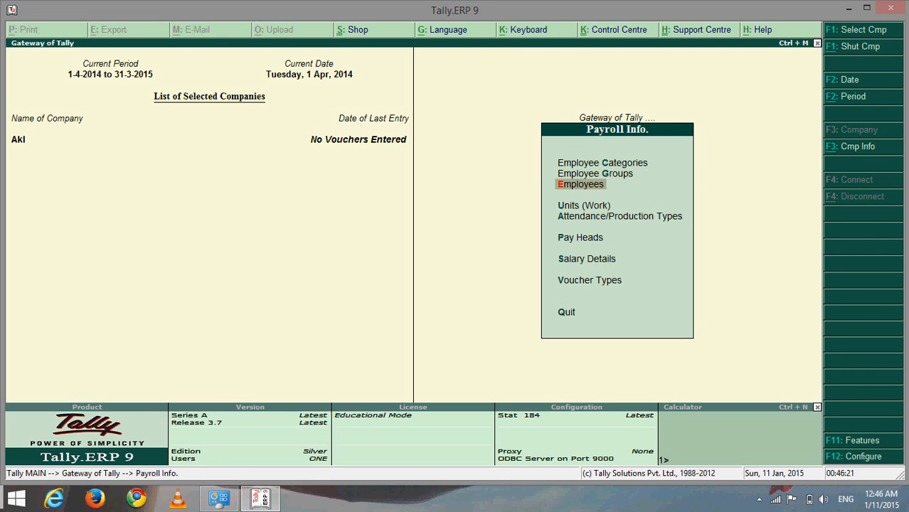
key("Return")
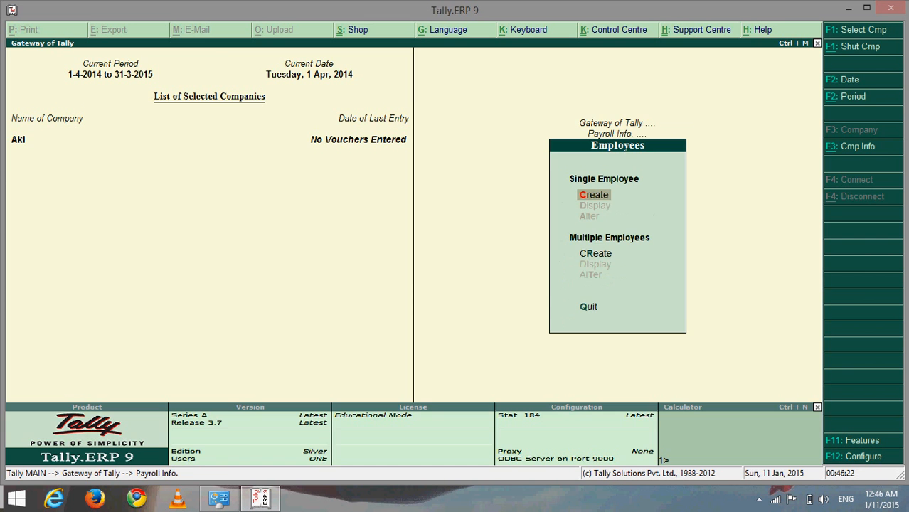
key("Return")
key("Up")
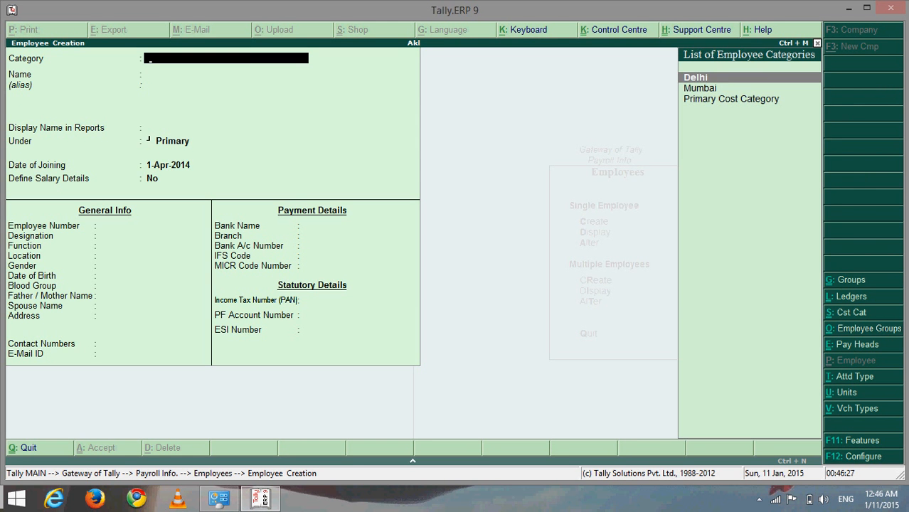
key("Return")
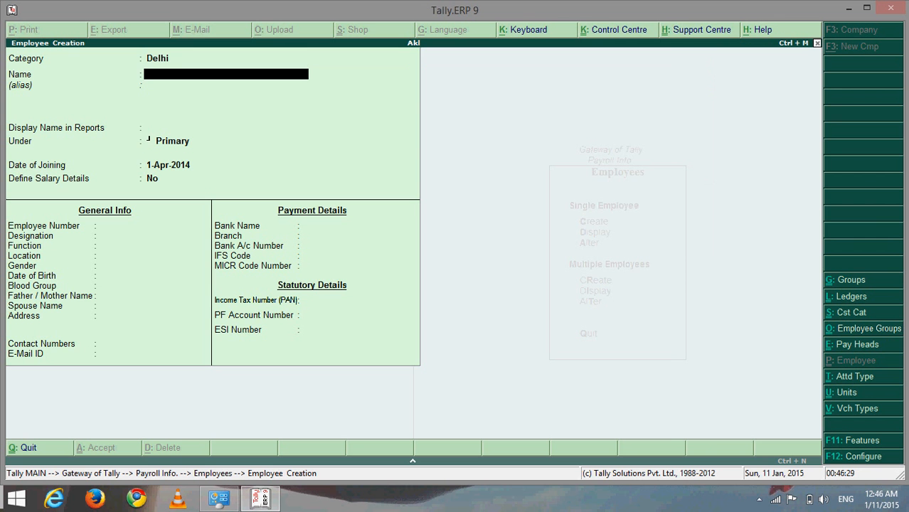
Step: Enter the Delhi employee's name and place the employee under Mkt Dept with joining date 1-Apr-2014
type("Aman")
key("Return")
key("Return")
key("Return")
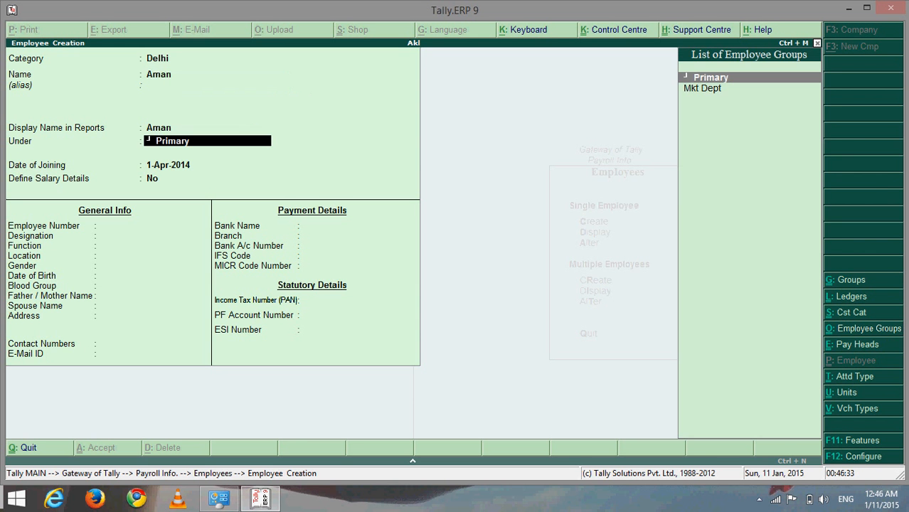
key("Down")
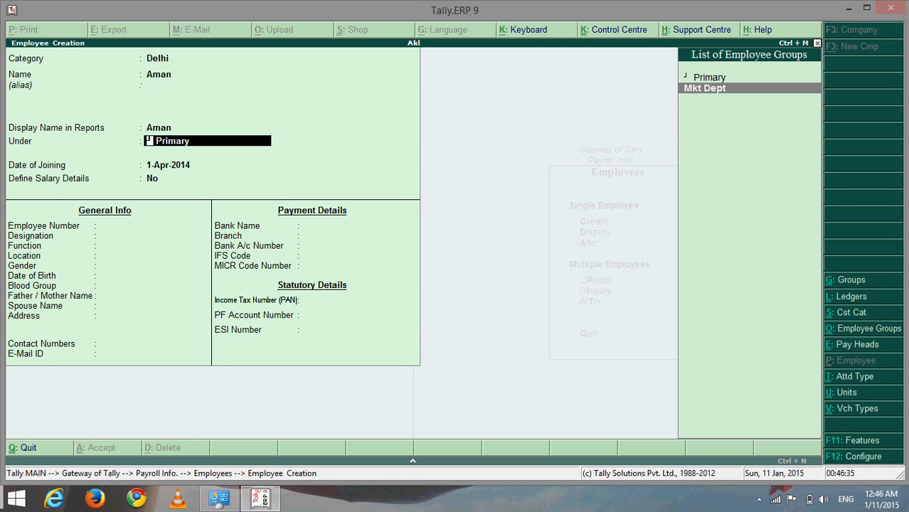
key("Return")
key("Return")
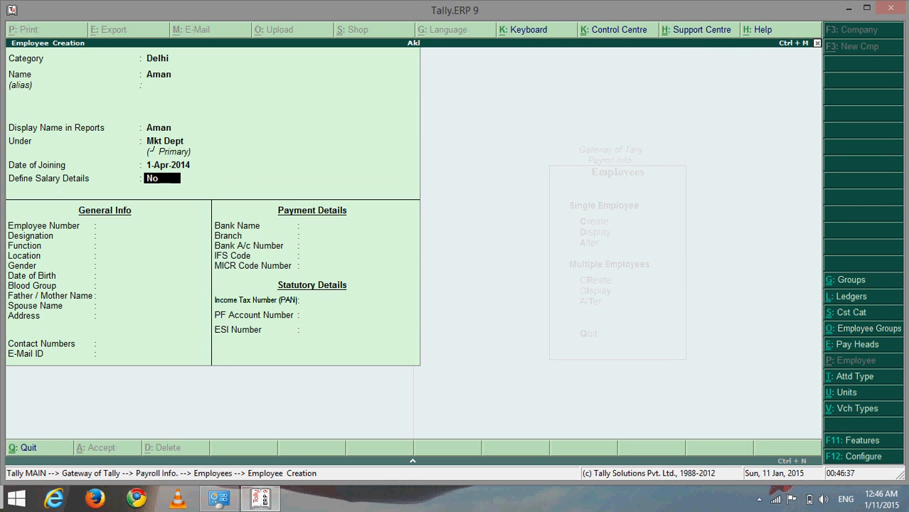
Step: Define the Mkt Dept employee's salary details by copying them from the Mkt Dept employee group, effective from 1-Apr-2014
type("yes")
key("Return")
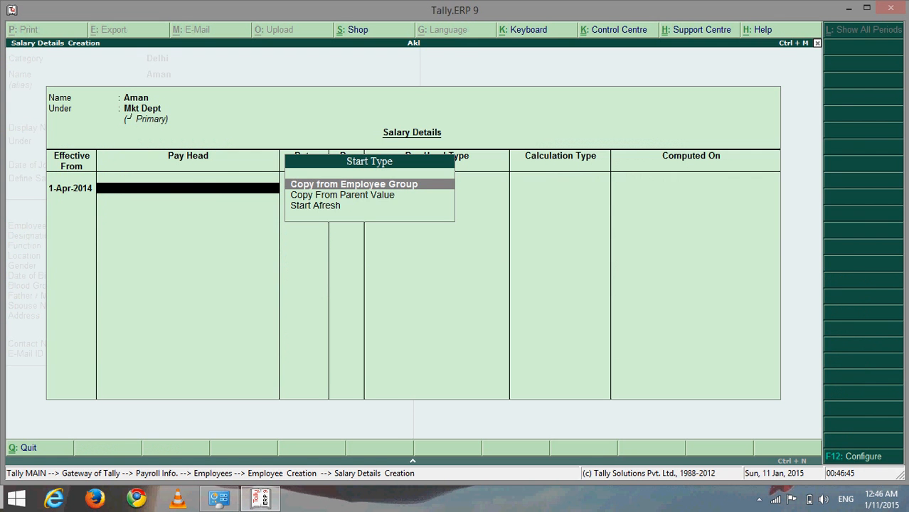
key("Return")
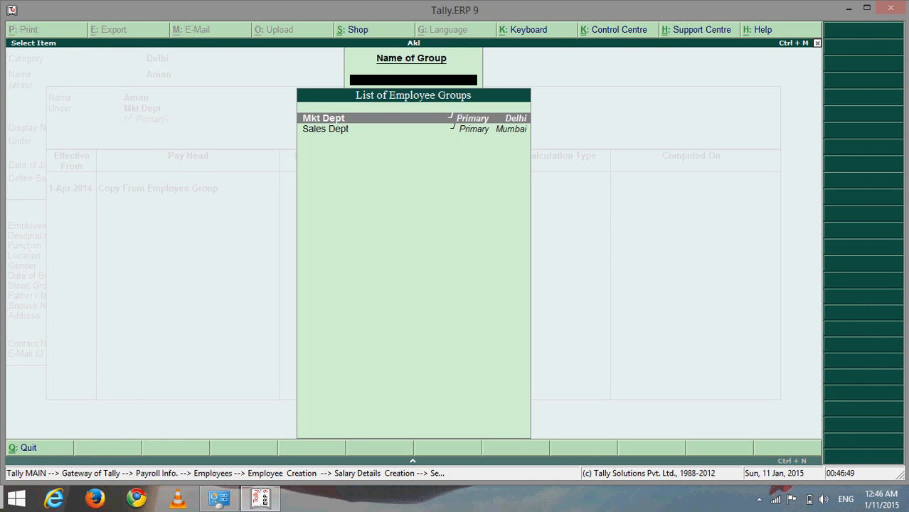
key("Return")
key("Return")
key("Return")
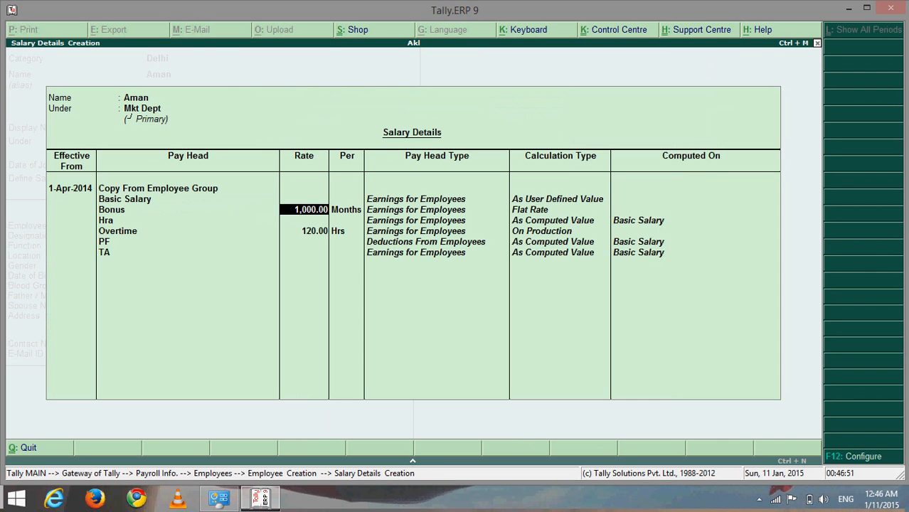
key("Return")
key("Return")
key("Return")
key("Return")
key("Return")
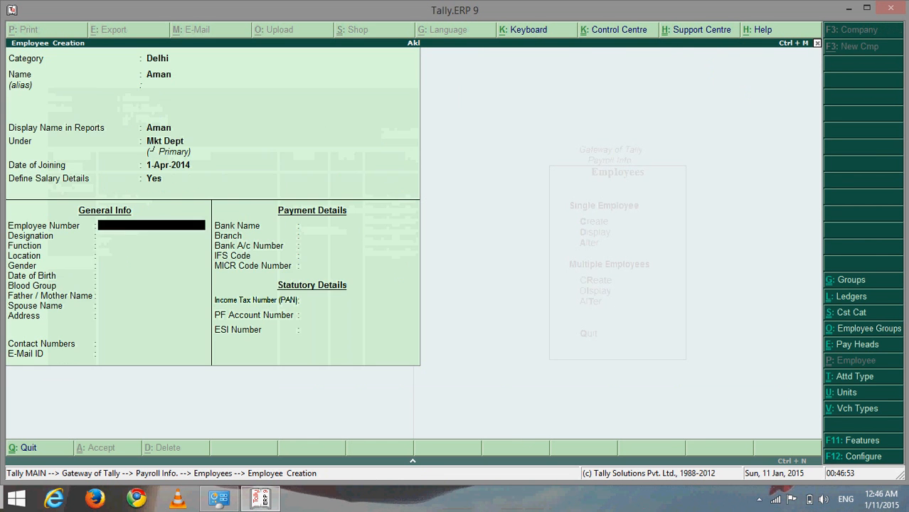
Step: Keep gender and blood group as Unknown, leave the other general, payment and statutory fields blank, and save the Mkt Dept employee
key("Return")
key("Return")
key("Return")
key("Return")
key("Return")
key("Return")
key("Return")
key("Return")
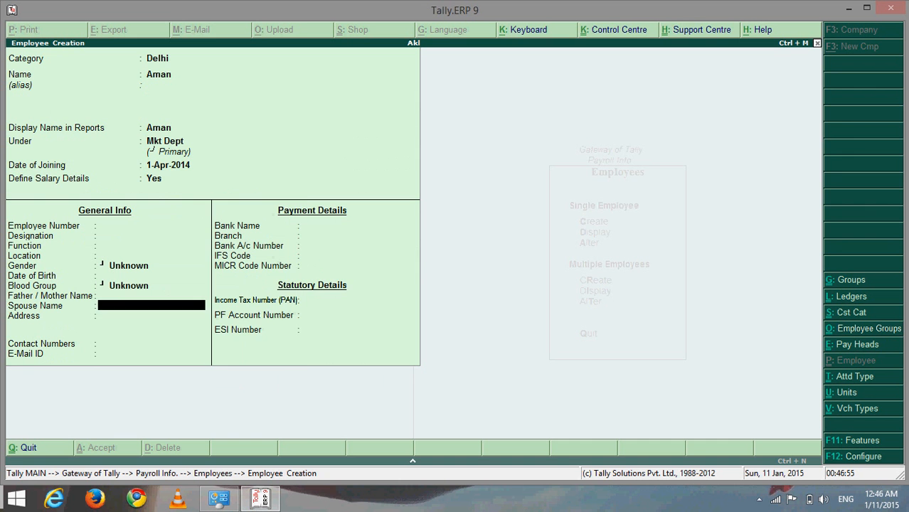
key("Return")
key("Return")
key("Return")
key("Return")
key("Return")
key("Return")
key("Return")
key("Return")
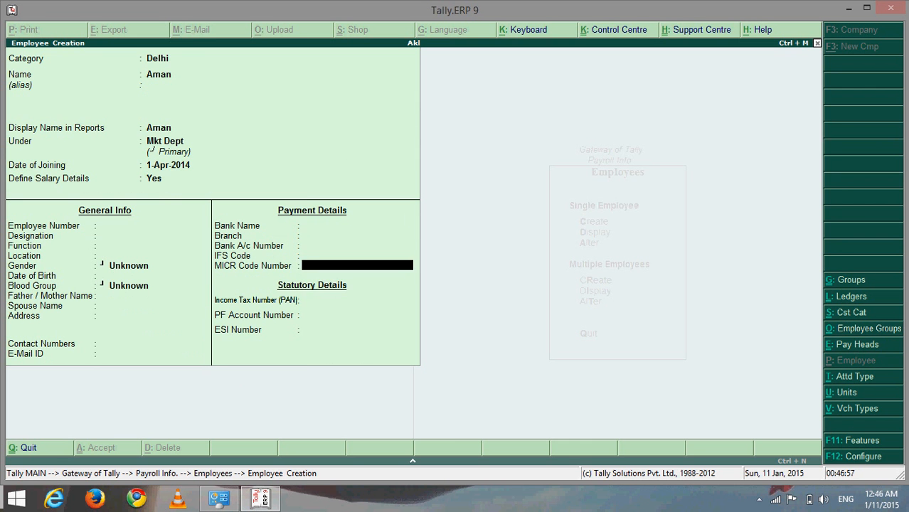
key("Return")
key("Return")
key("Return")
key("Return")
key("Return")
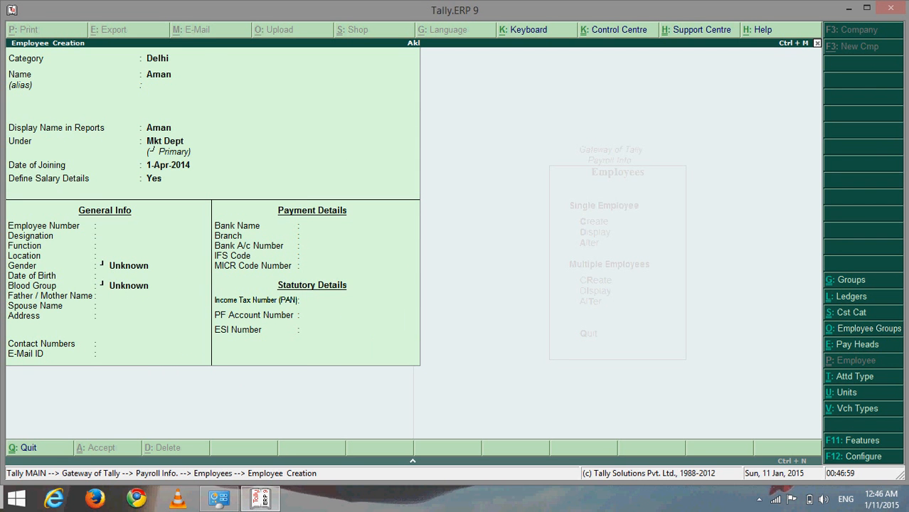
Step: Start another employee in the Mumbai category, enter the employee's name and place the employee under Sales Dept with joining date 1-Apr-2014
key("BackSpace")
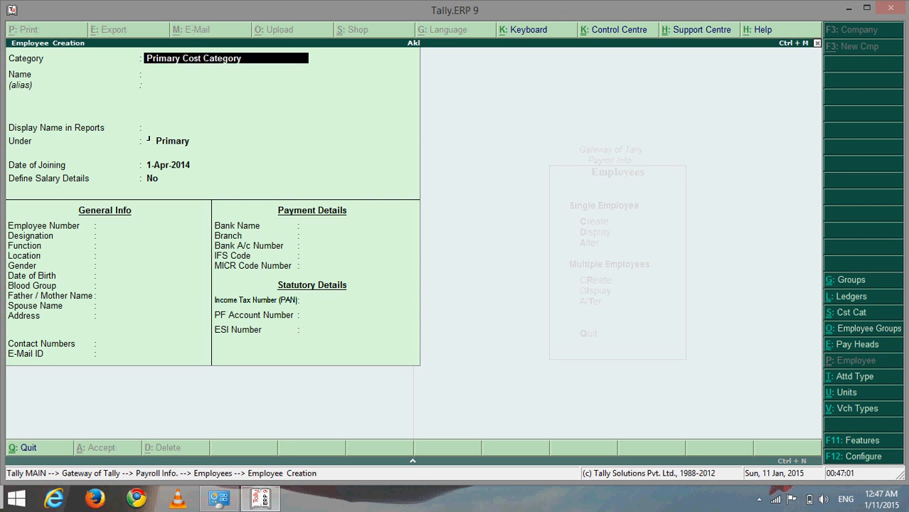
key("Down")
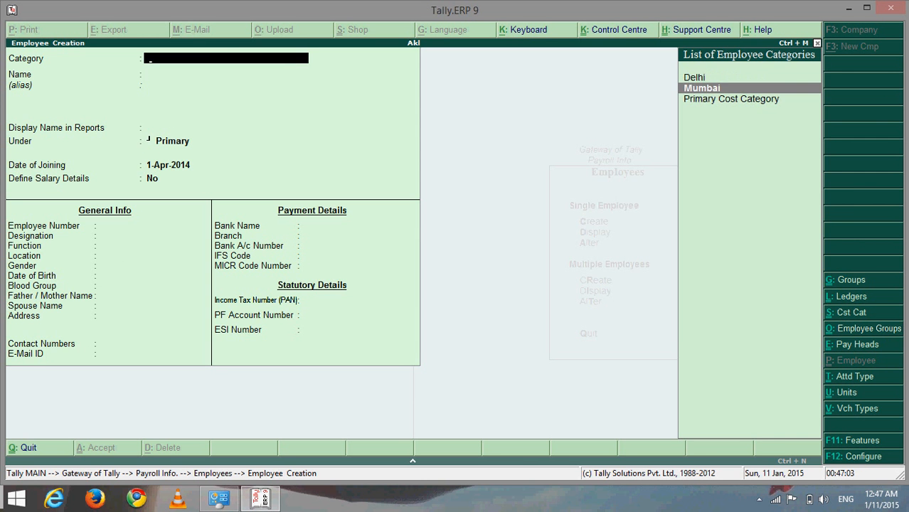
key("Return")
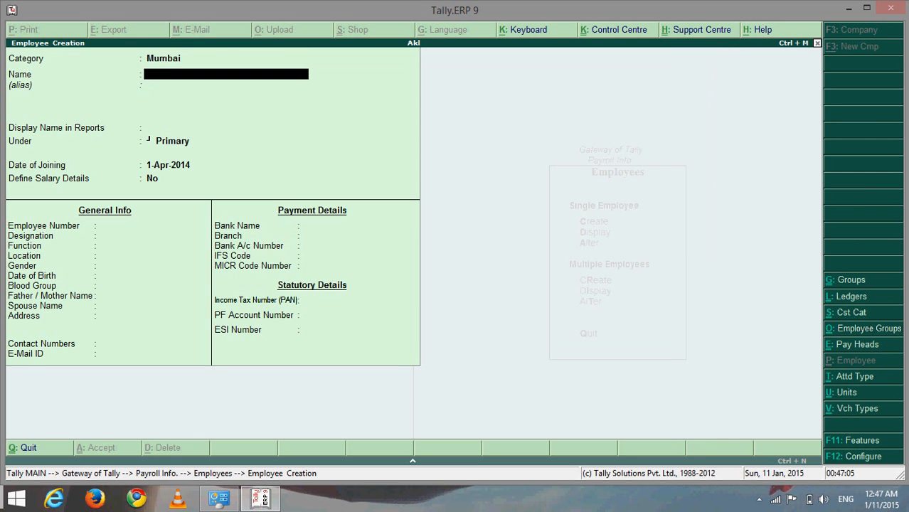
type("Sandeep")
key("Return")
key("Return")
key("Return")
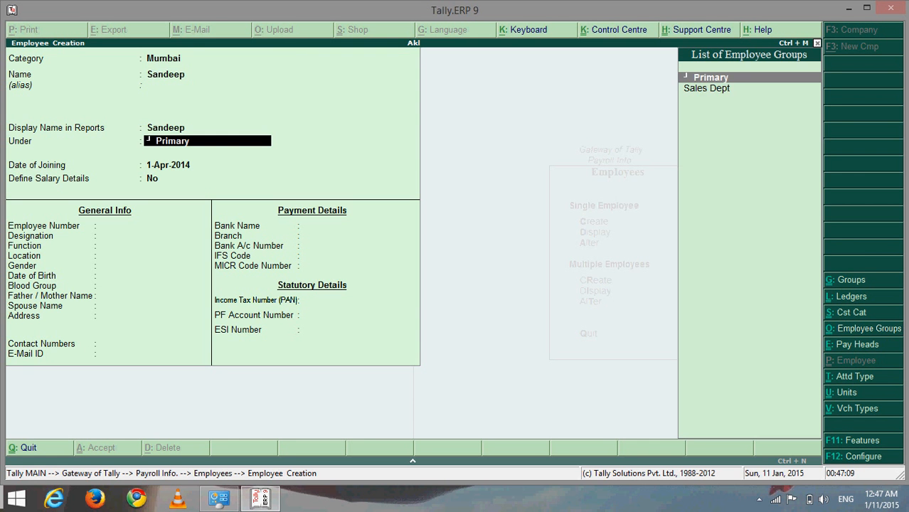
key("Down")
key("Return")
key("Return")
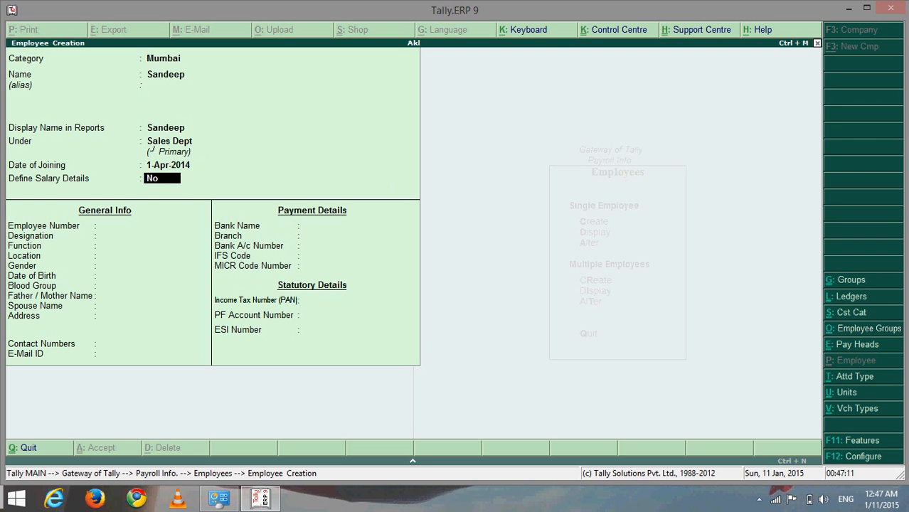
Step: Define the Sales Dept employee's salary details by copying them from the Sales Dept employee group, effective from 1-Apr-2014
type("yes")
key("Return")
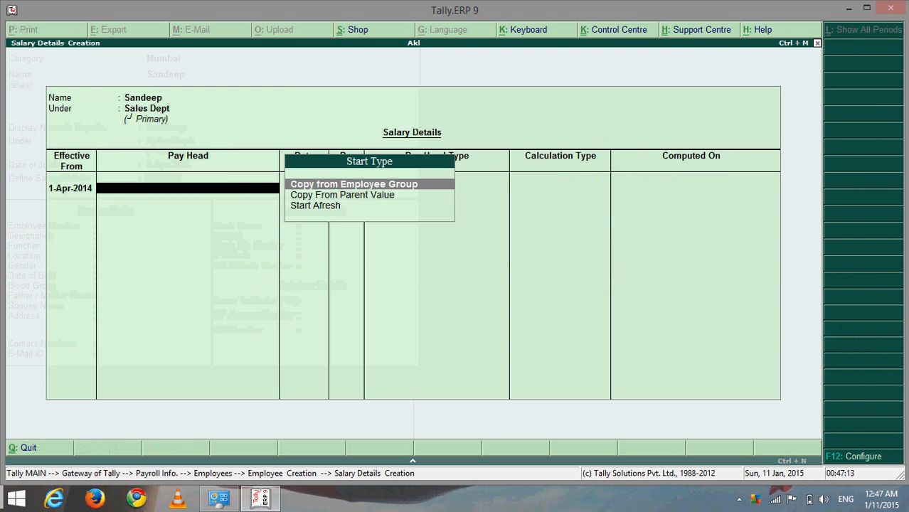
key("Return")
key("Return")
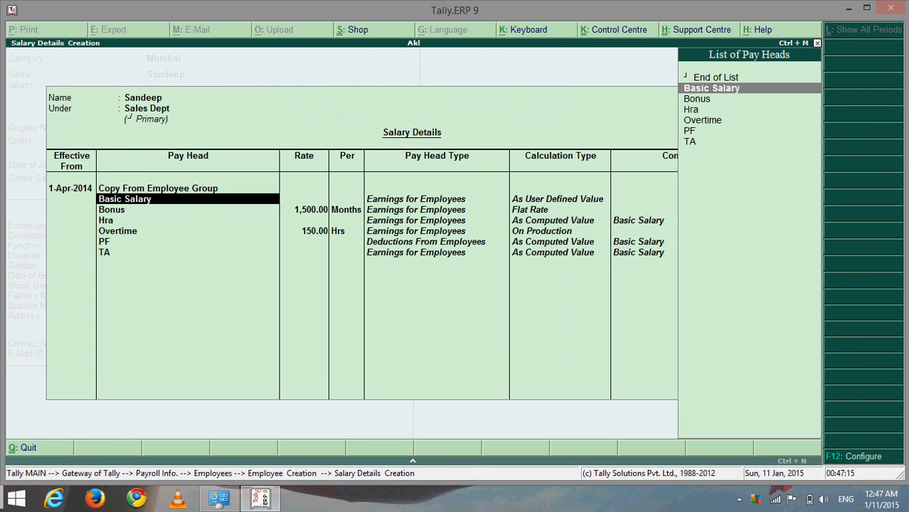
key("Return")
key("Return")
key("Return")
key("Return")
key("Return")
key("Return")
key("Return")
key("Return")
key("Return")
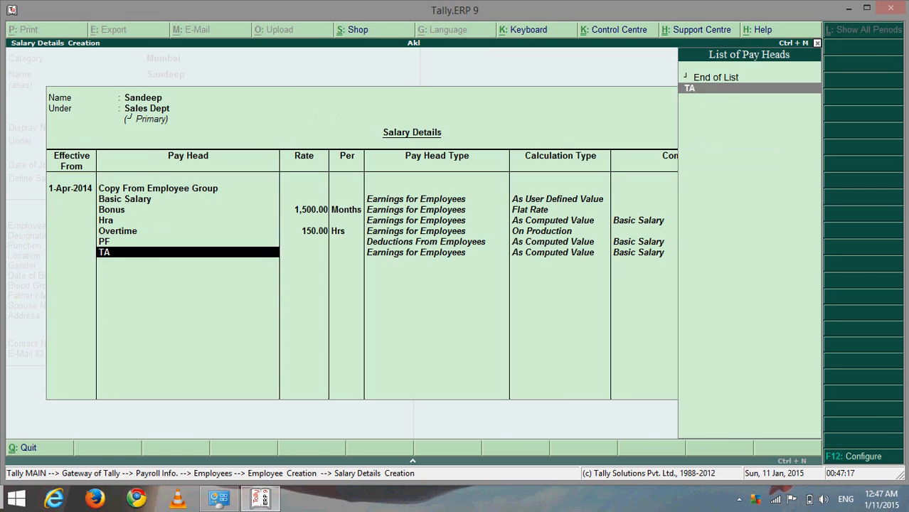
key("Return")
key("Return")
Step: Save the Sales Dept employee with gender and blood group Unknown and other details blank, and leave employee creation
key("Return")
key("Return")
key("Return")
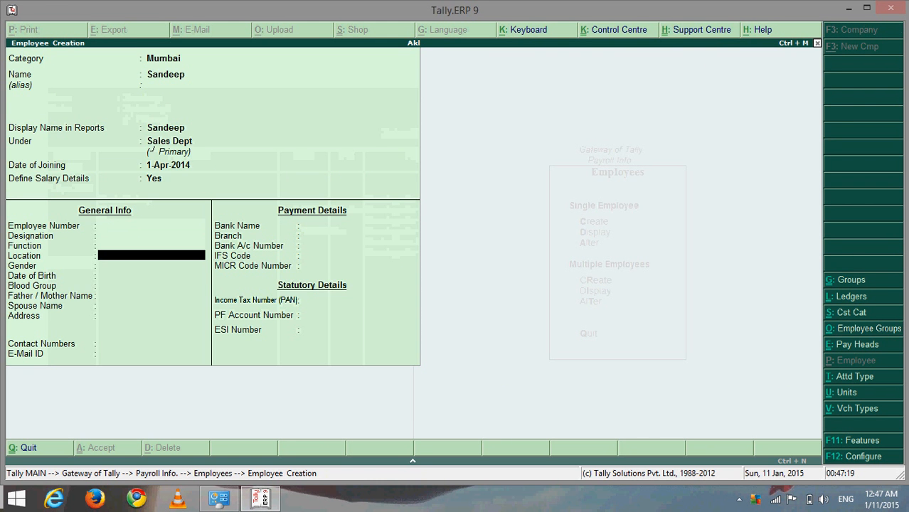
key("Return")
key("Return")
key("Return")
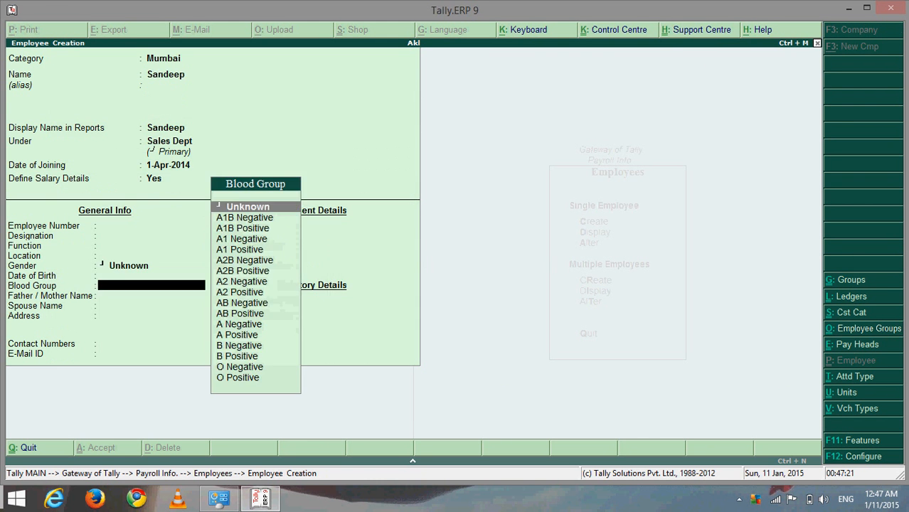
key("Return")
key("Return")
key("Return")
key("Return")
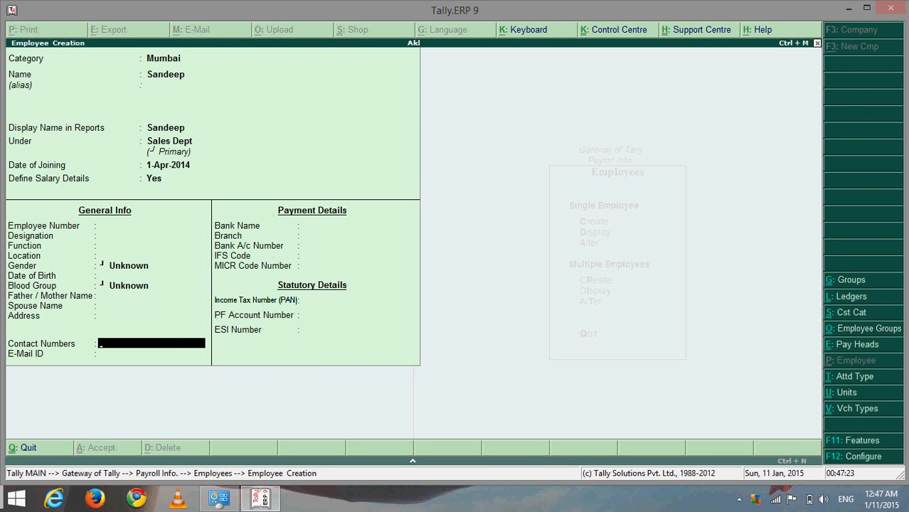
key("Return")
key("Return")
key("Return")
key("Return")
key("Return")
key("Return")
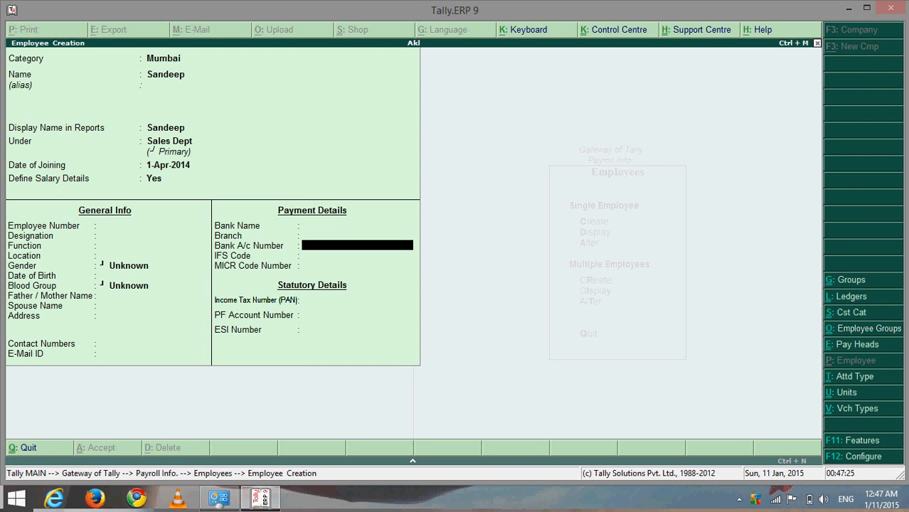
key("Return")
key("Return")
key("Return")
key("Return")
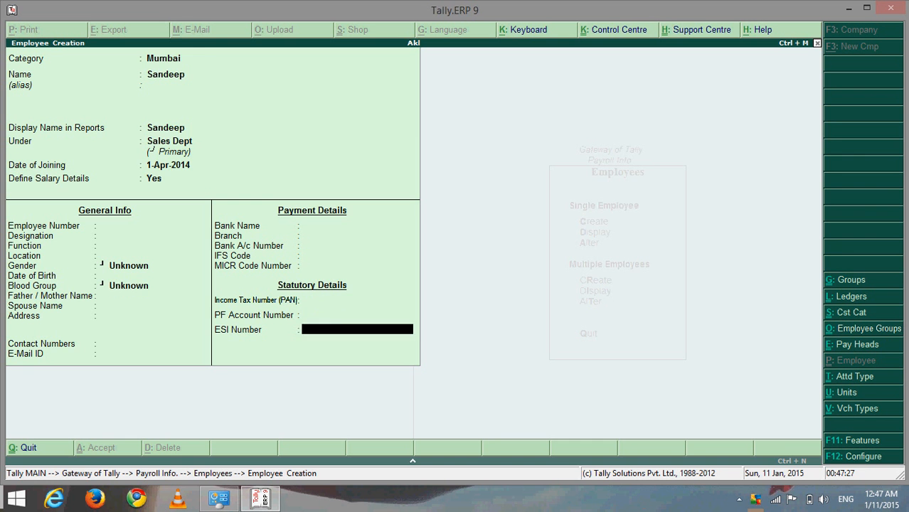
key("Return")
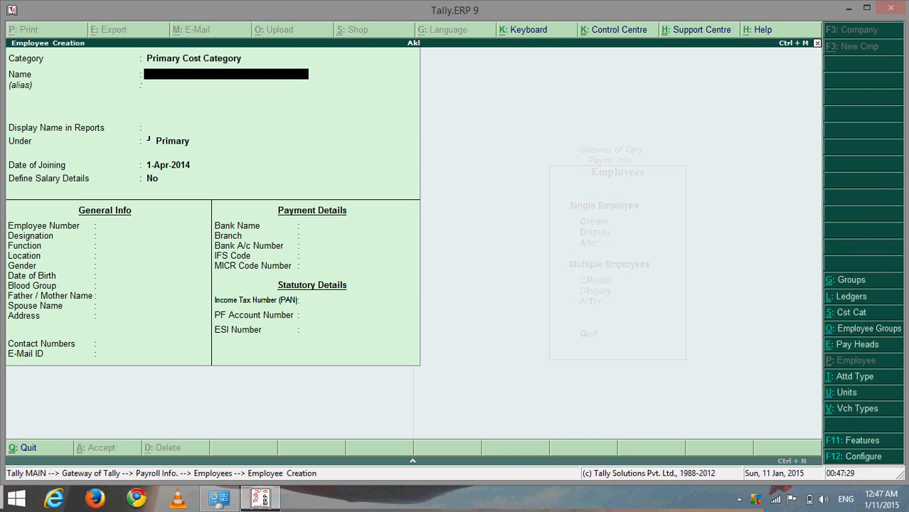
key("Escape")
key("Escape")
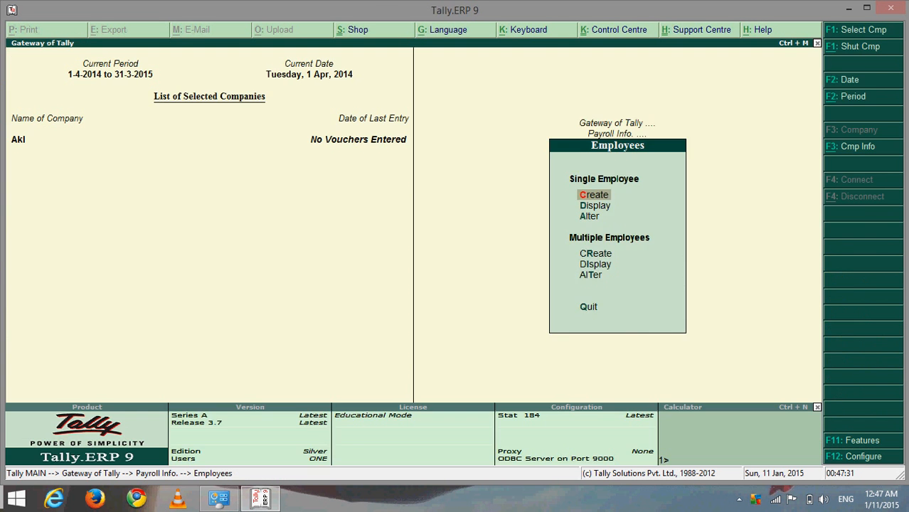
key("Escape")
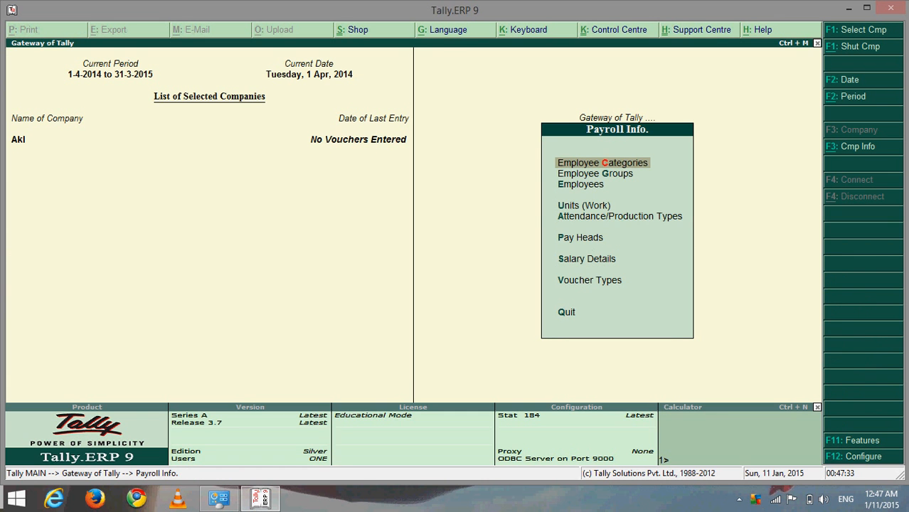
Step: Start creating a new pay head named Salary Payable, leaving its alias blank
key("Down")
key("Down")
key("Down")
key("Down")
key("Down")
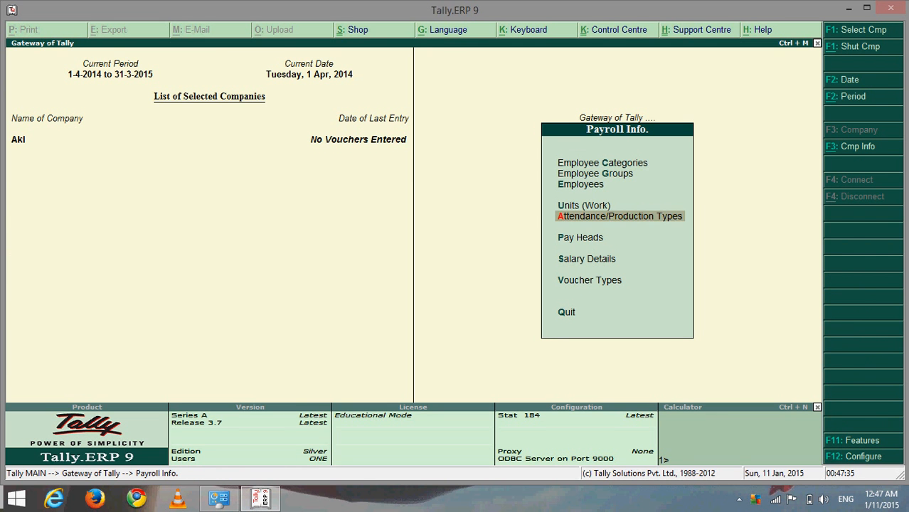
key("Return")
key("Return")
type("Sa")
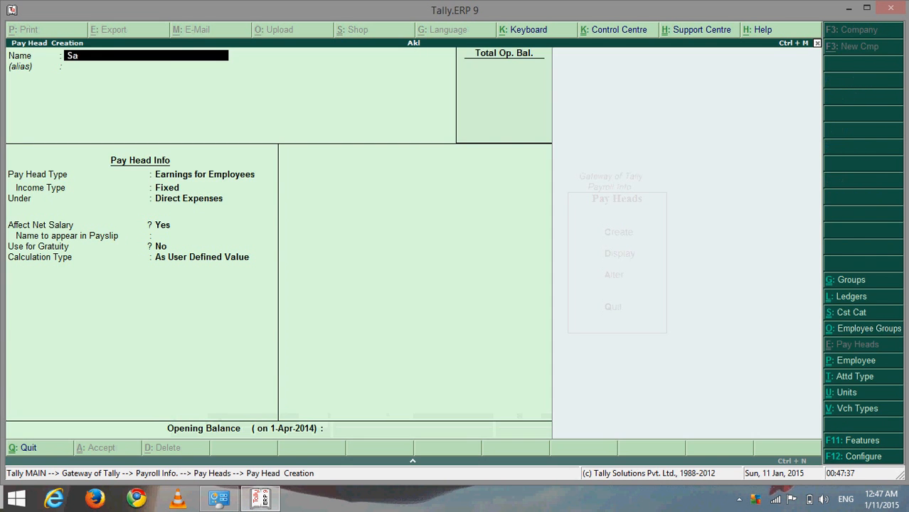
type("lary Payable")
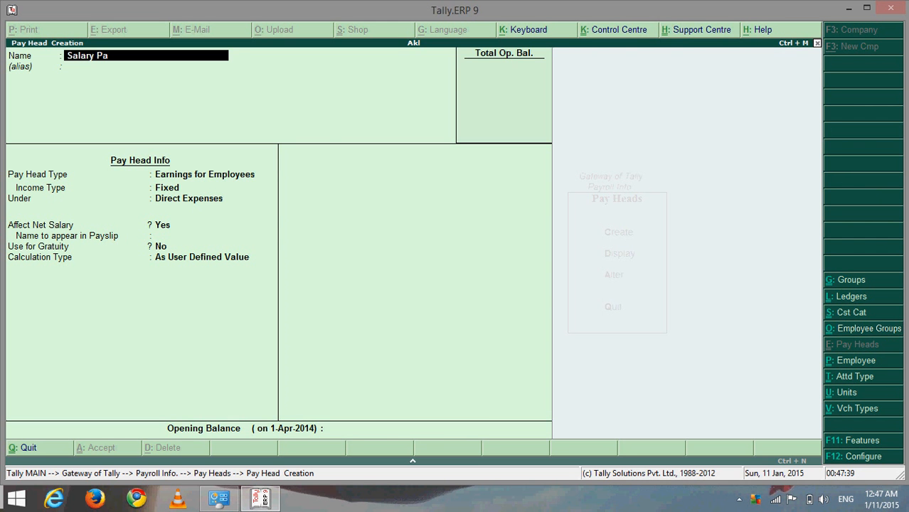
key("Return")
key("Return")
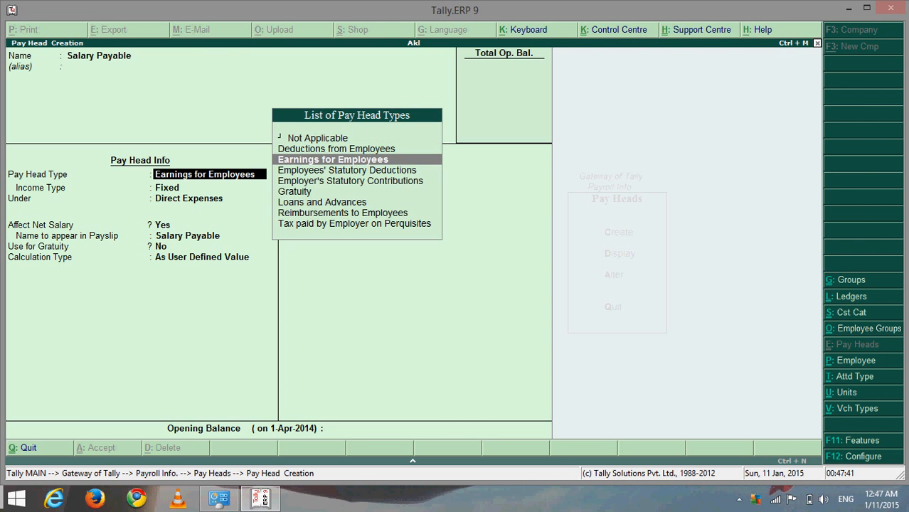
Step: Set the pay head type to Not Applicable under Current Liabilities, save it, and leave pay head creation
key("Up")
key("Up")
key("Return")
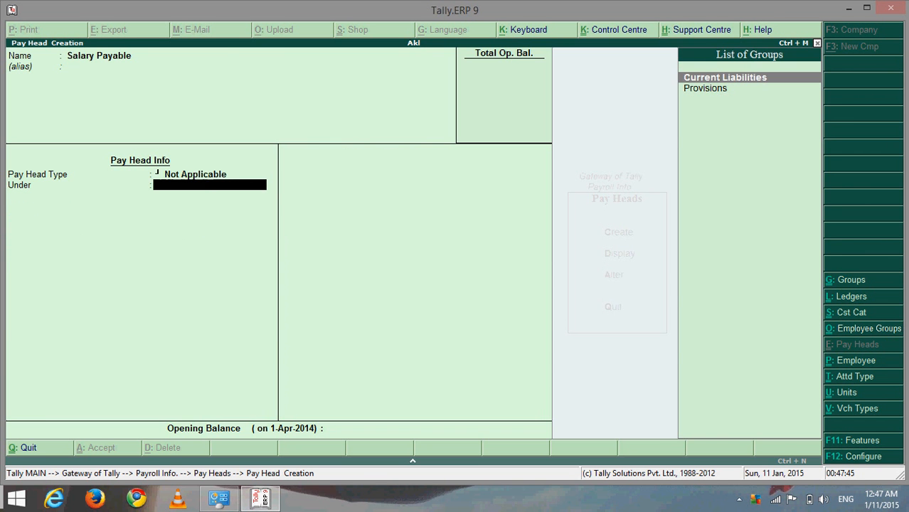
key("Return")
key("Return")
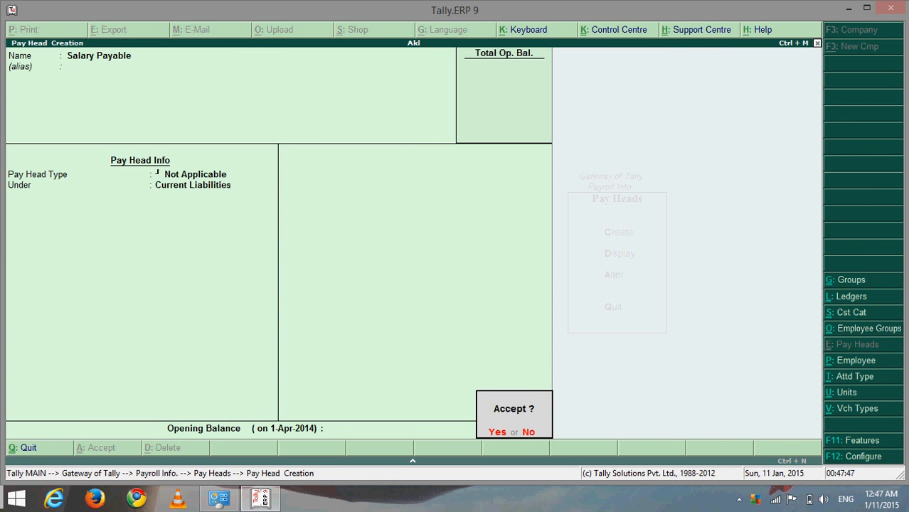
key("Return")
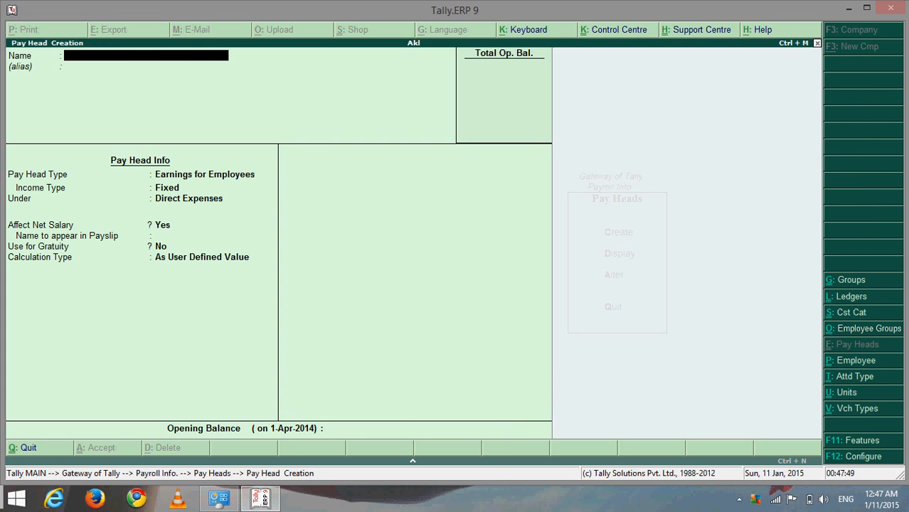
key("Escape")
key("Return")
key("Escape")
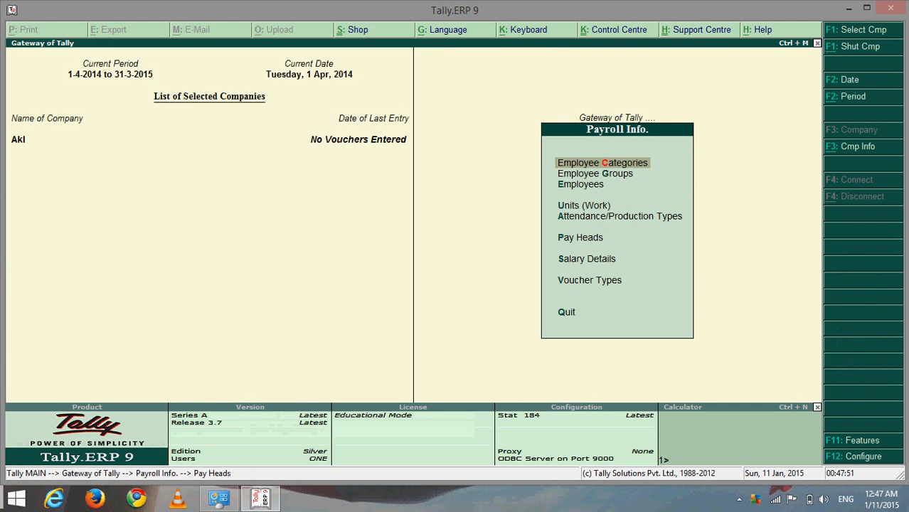
Step: Open the Payroll voucher type for alteration from the payroll masters
key("Down")
key("Down")
key("Down")
key("Down")
key("Down")
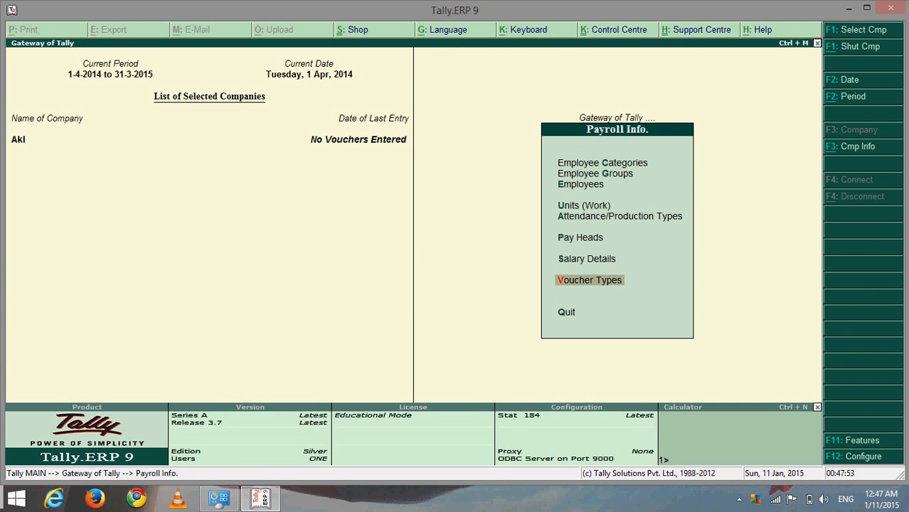
key("Return")
key("Down")
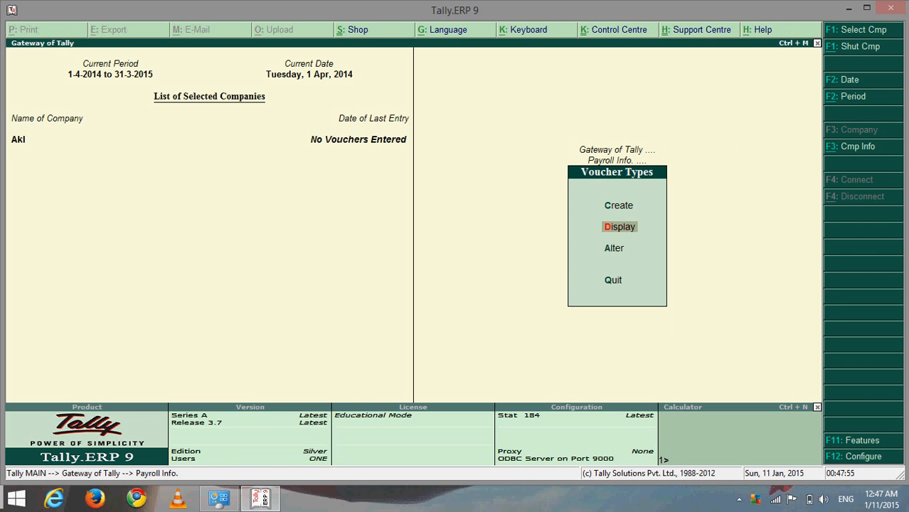
key("Down")
key("Return")
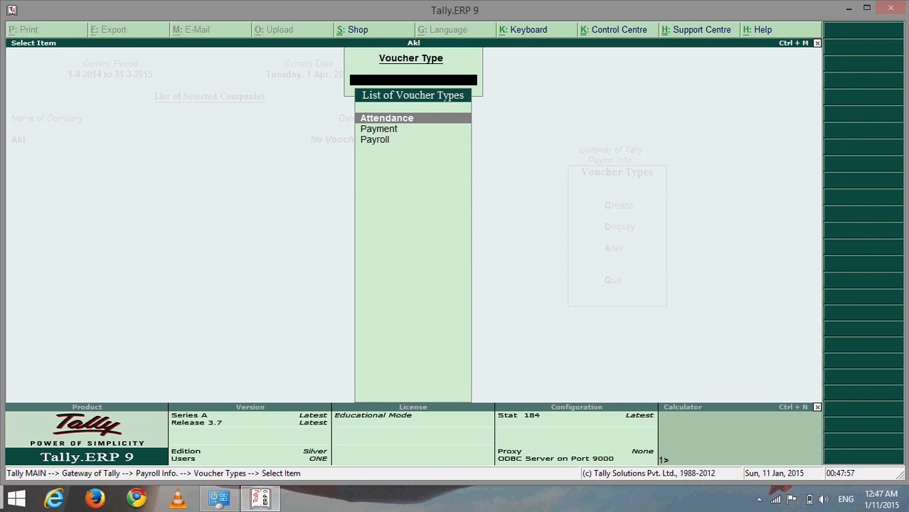
key("Down")
key("Down")
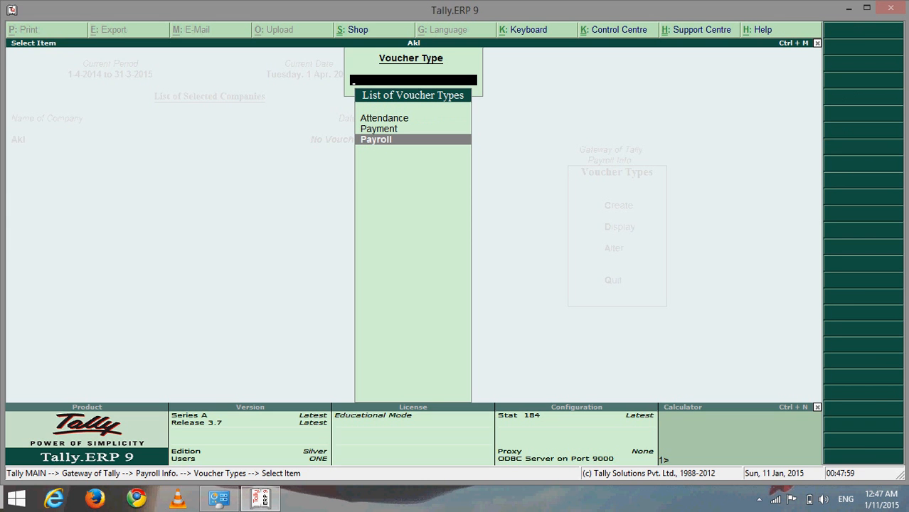
key("Return")
Step: Keep the Payroll voucher type's name, Automatic numbering and its other general and printing settings
key("Return")
key("Return")
key("Return")
key("Return")
key("Return")
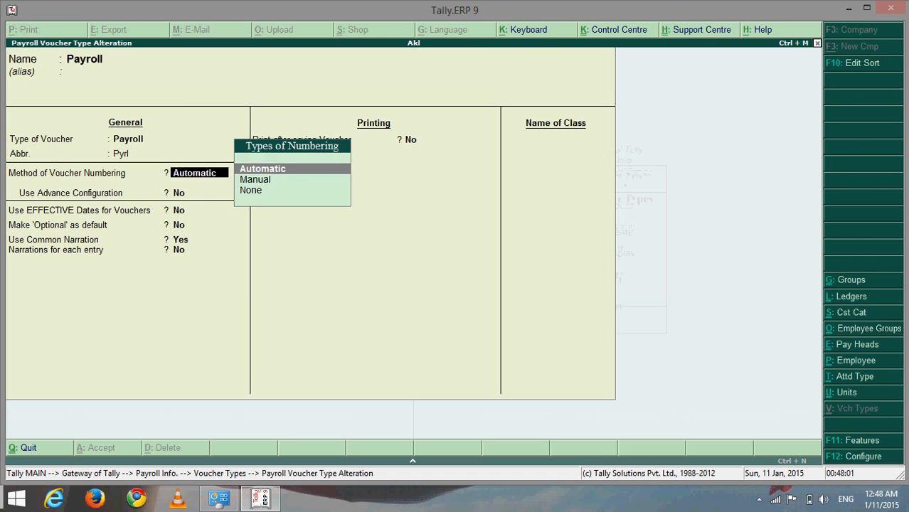
key("Return")
key("Return")
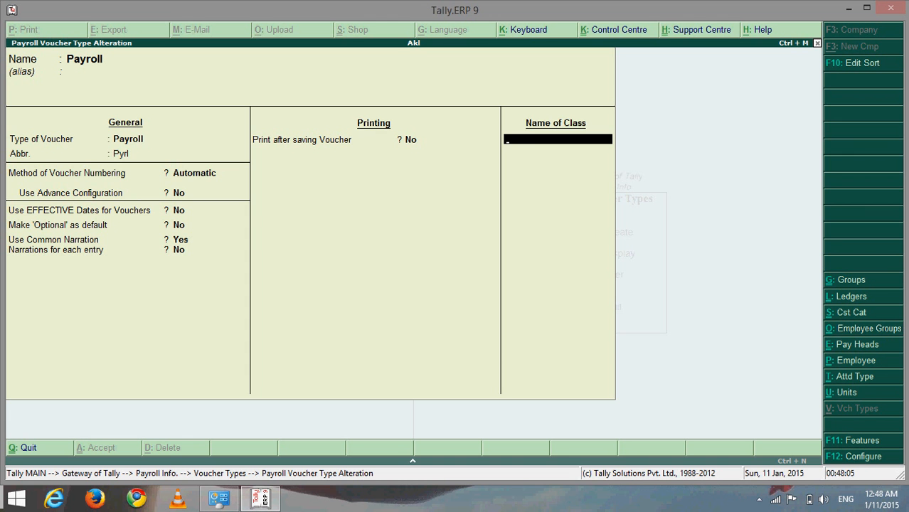
Step: Add a Salary Payment class without group restrictions, using the Salary Payable ledger, and save the Payroll voucher type
type("Salary Payment")
key("Return")
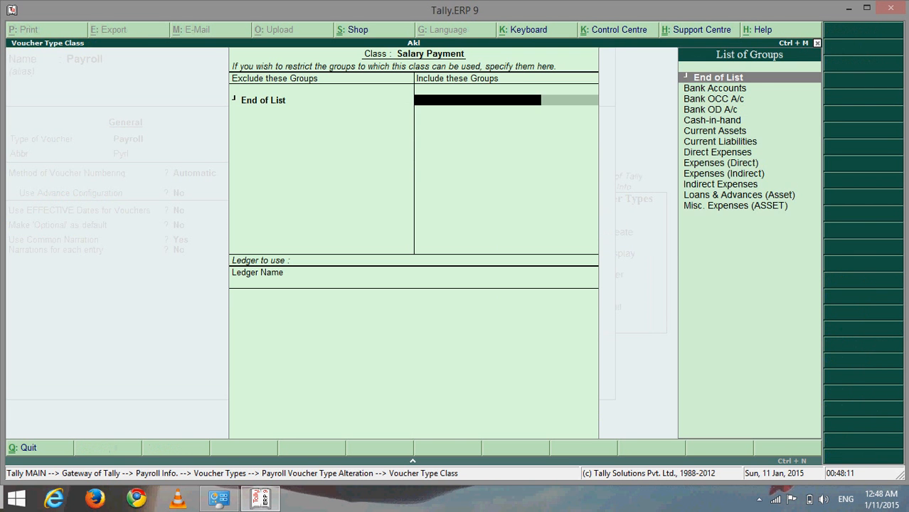
key("Return")
key("Down")
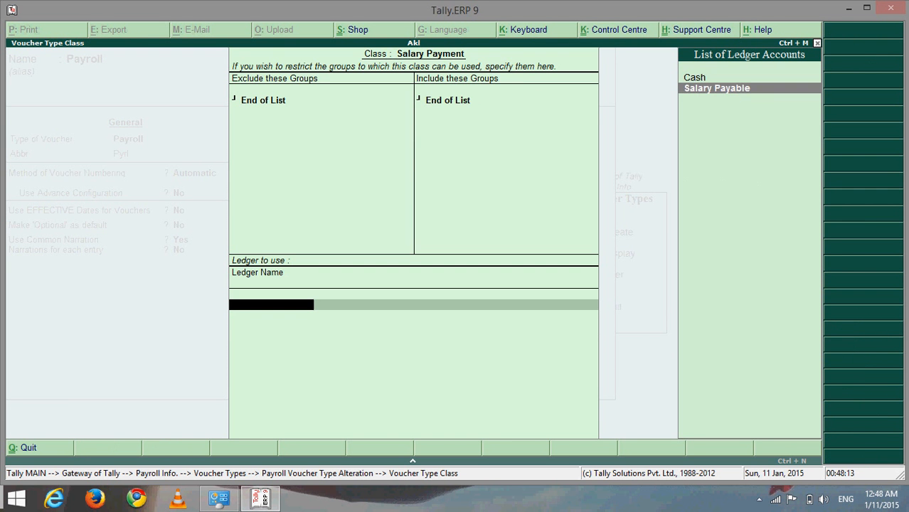
key("Return")
key("Return")
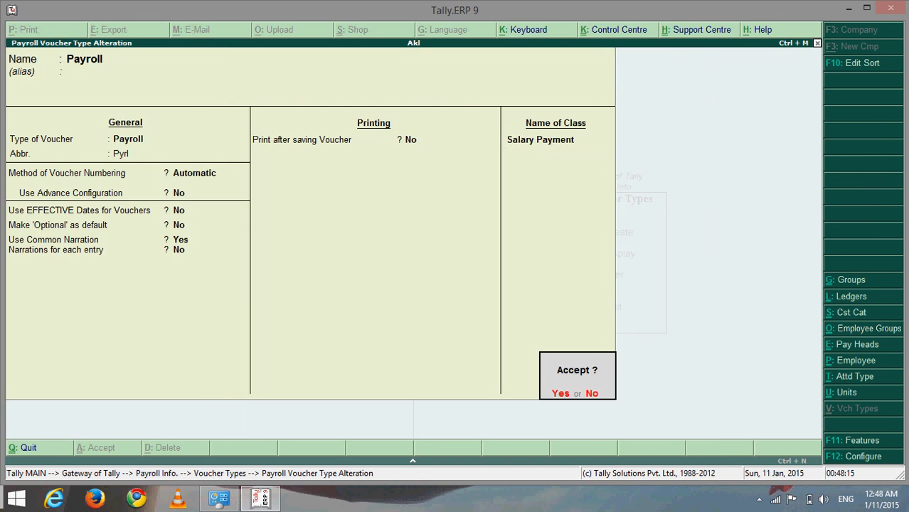
key("y")
key("Escape")
key("Escape")
key("Escape")
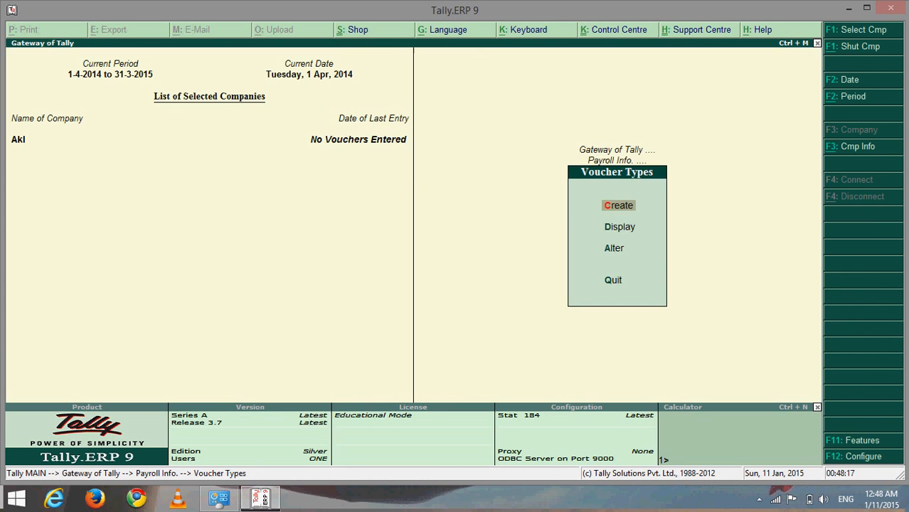
key("Escape")
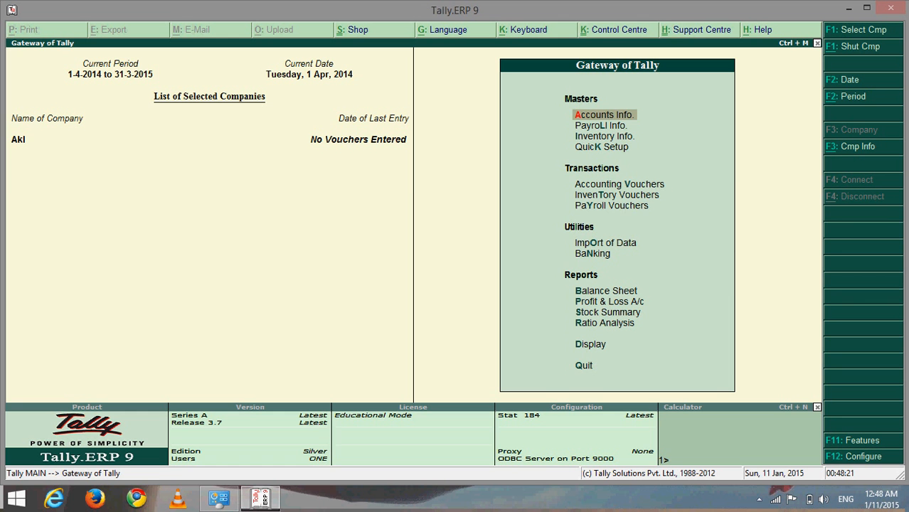
Step: Open a new attendance voucher from the payroll voucher transactions
key("Down")
key("Down")
key("Down")
key("Down")
key("Down")
key("Down")
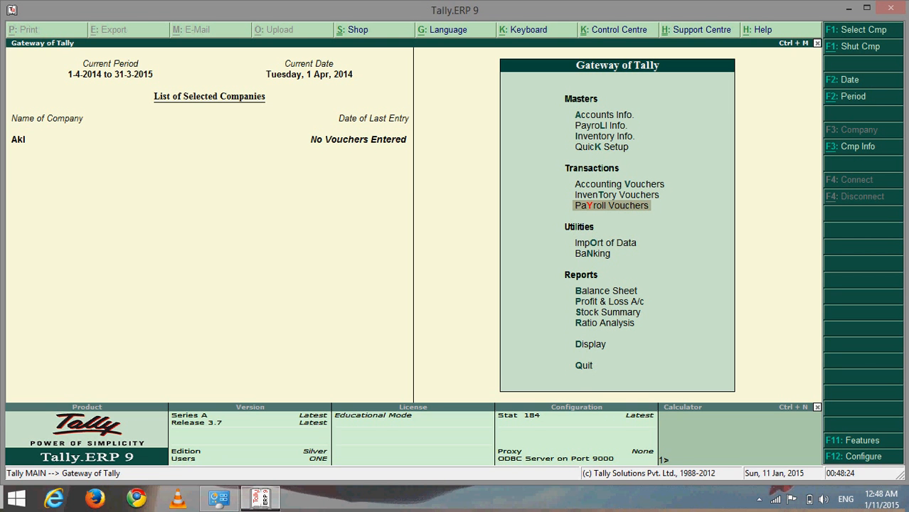
key("Return")
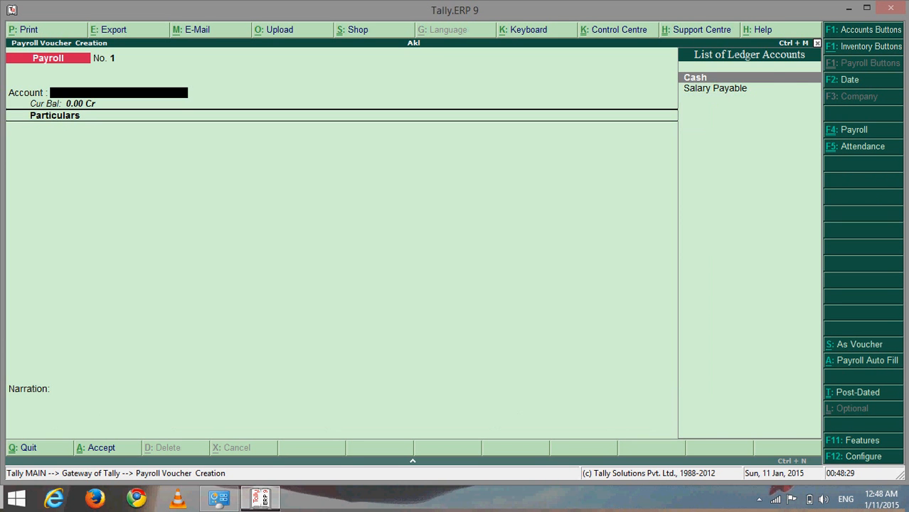
key("ctrl+F5")
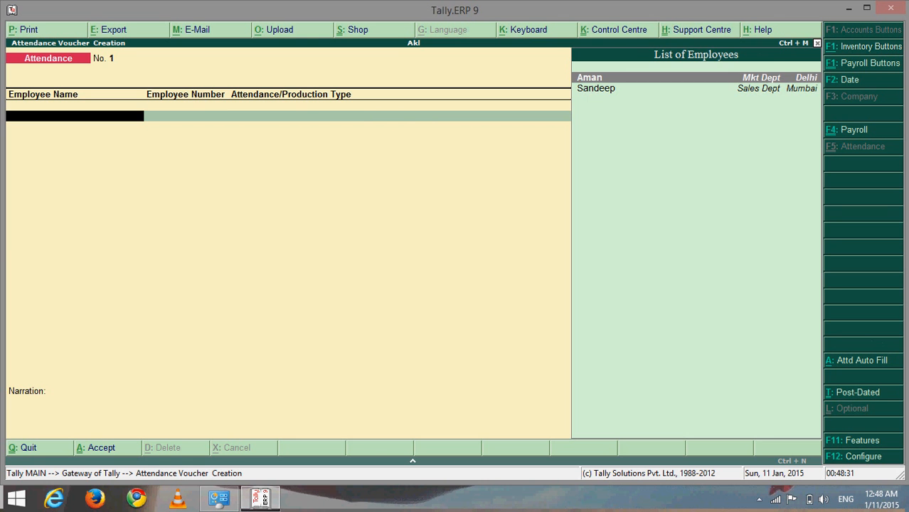
Step: Record Overtime of 3 hrs for the Mkt Dept employee and enter 3 for the Sales Dept employee's Overtime
key("Return")
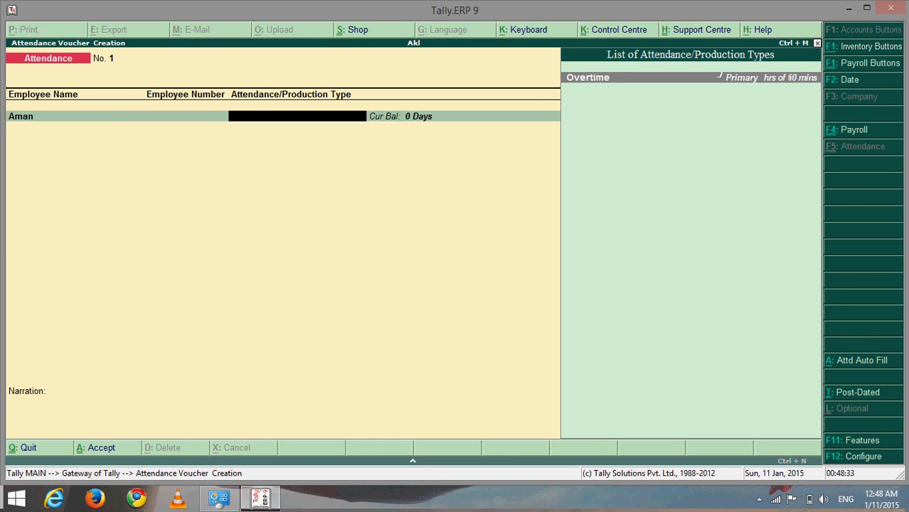
key("Return")
type("3")
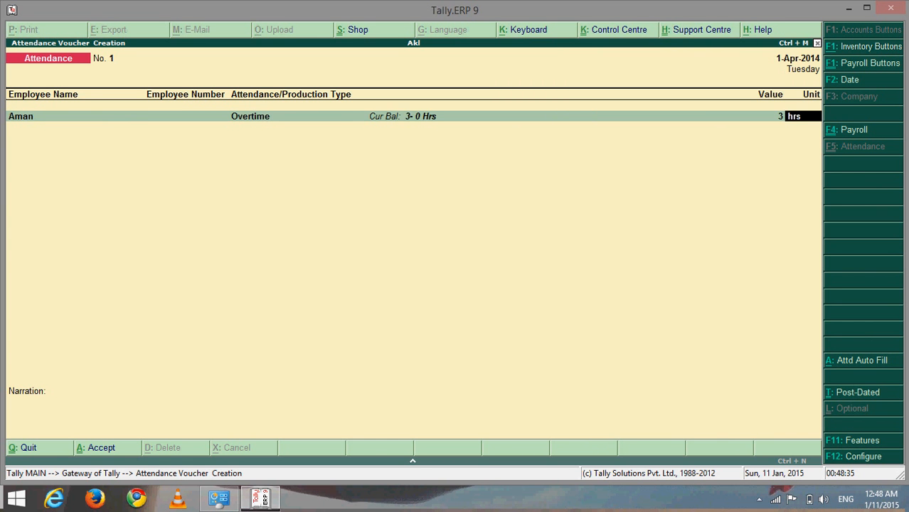
key("Return")
key("Down")
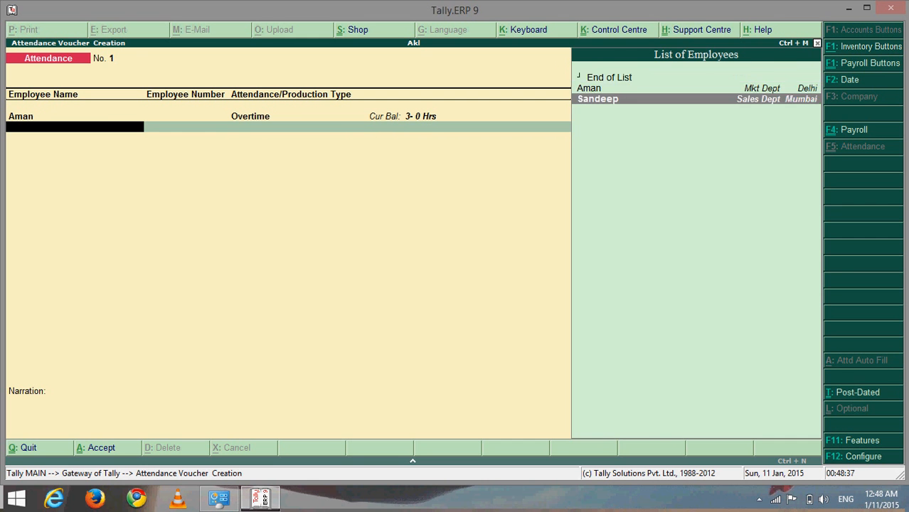
key("Return")
key("Return")
type("3")
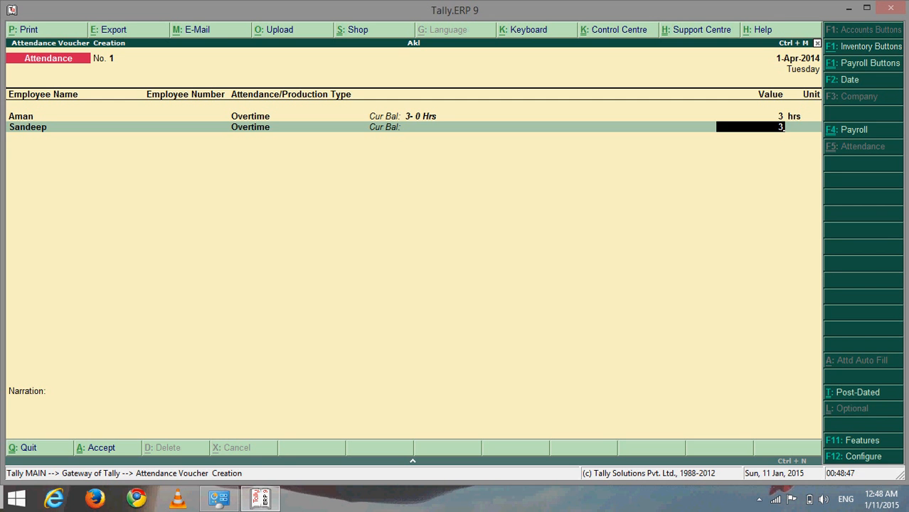
Step: Change the attendance voucher date to 1-May-2014 and save the voucher with a blank narration
key("F2")
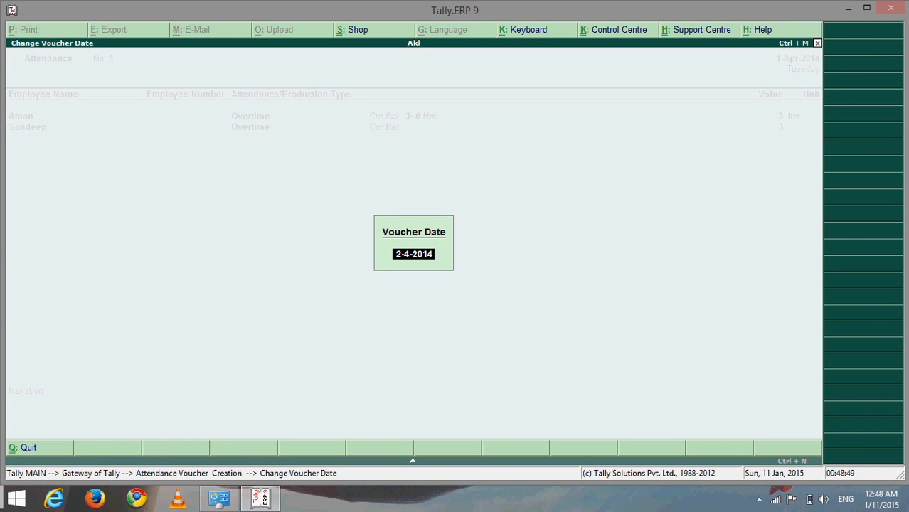
type("1-5")
key("Return")
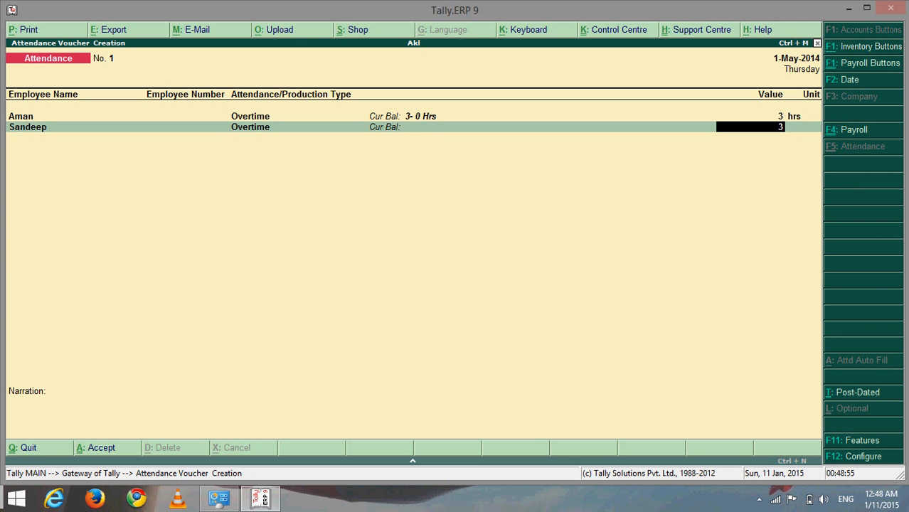
key("Return")
key("Return")
key("Return")
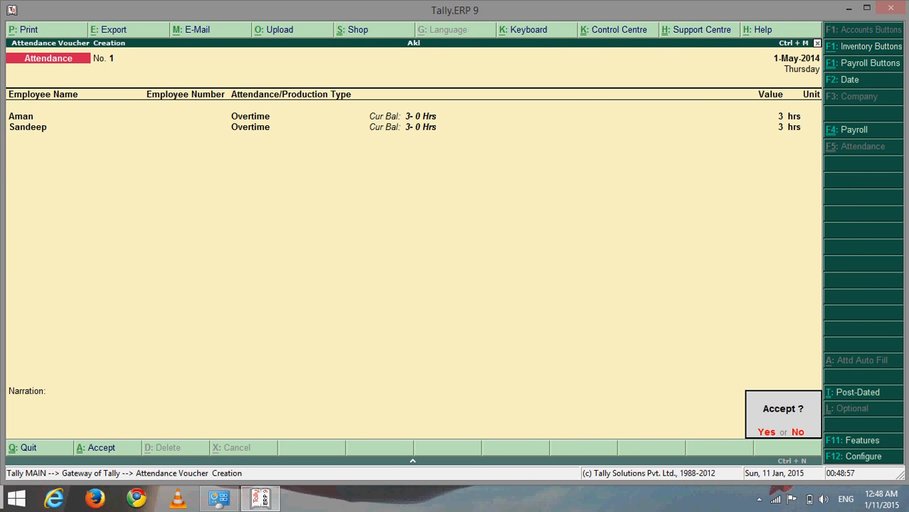
key("Return")
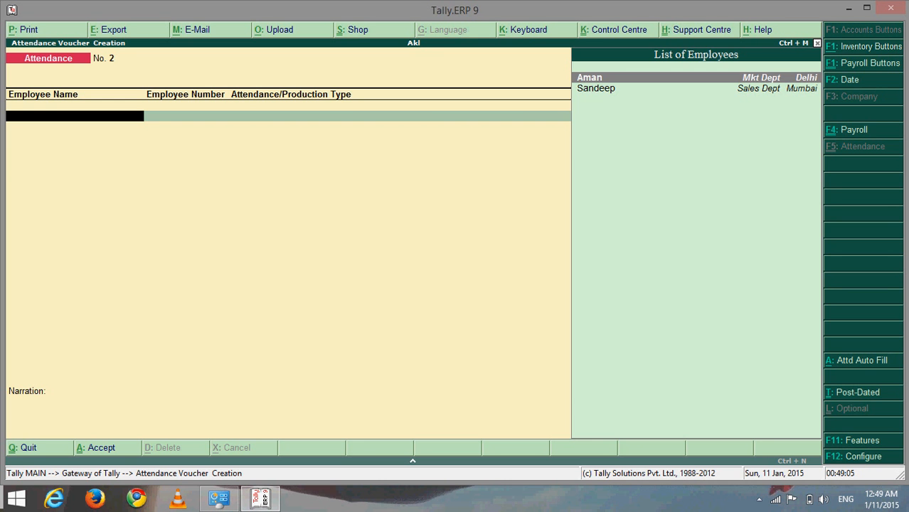
Step: Switch to a new Payroll voucher using the Salary Payment voucher class
key("F4")
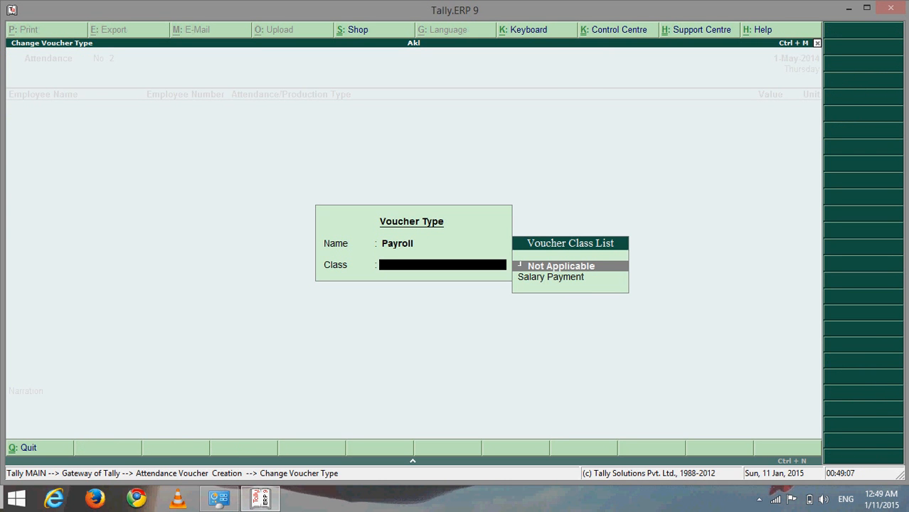
key("Down")
key("Return")
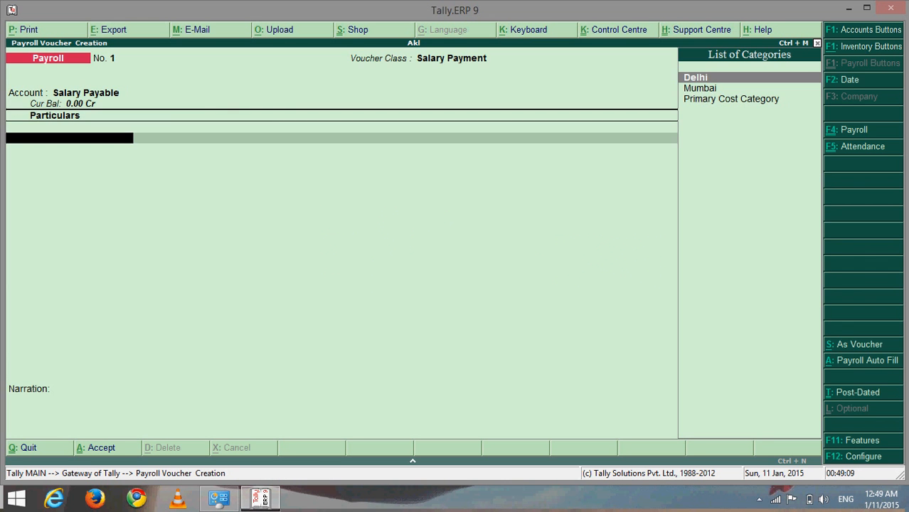
Step: Auto-fill the payroll voucher with the User Defined process for 1-5-2014 to 31-5-2014, employee category Delhi and All Items
key("alt+a")
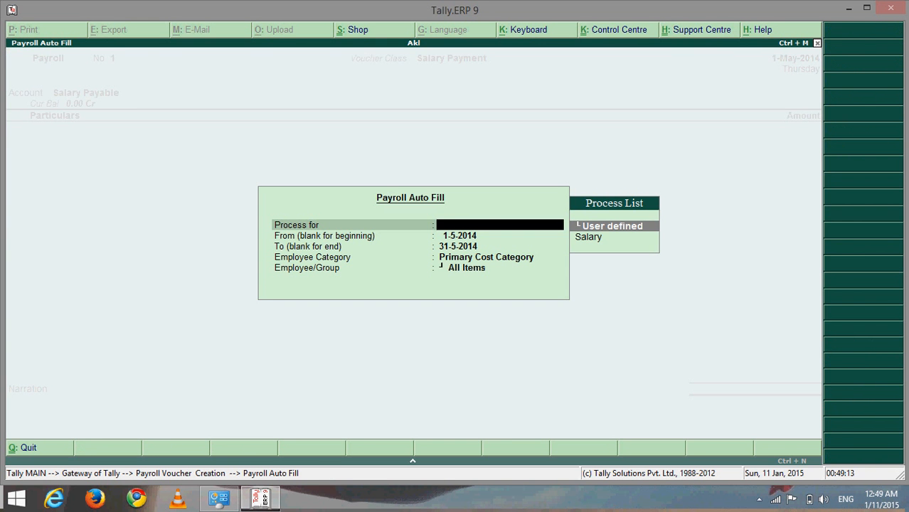
key("Return")
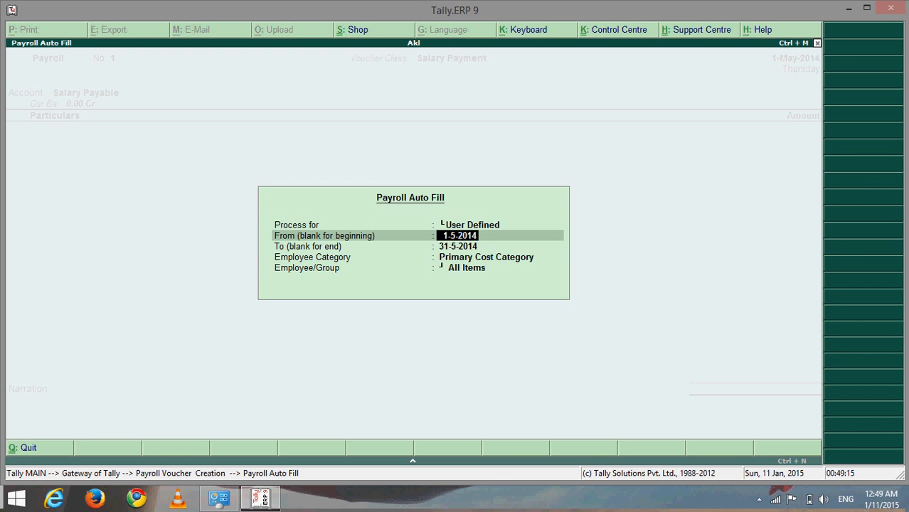
key("Return")
key("Return")
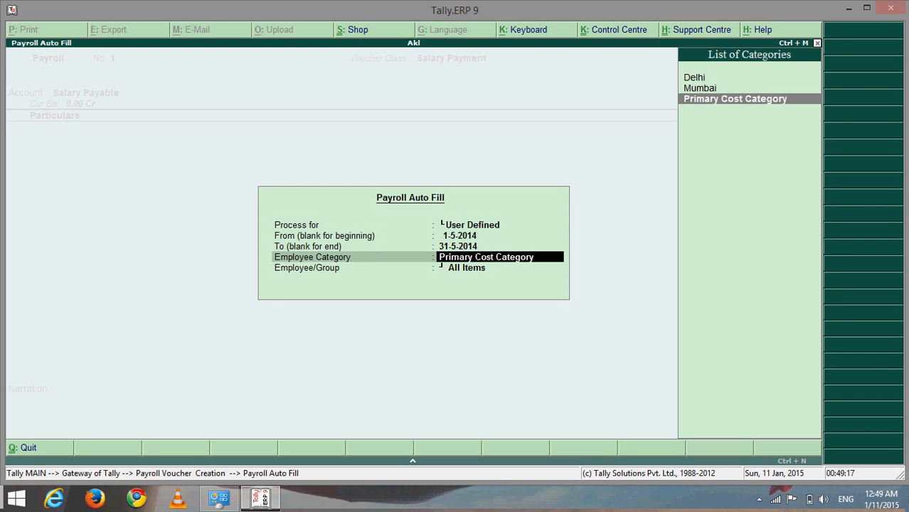
key("Up")
key("Up")
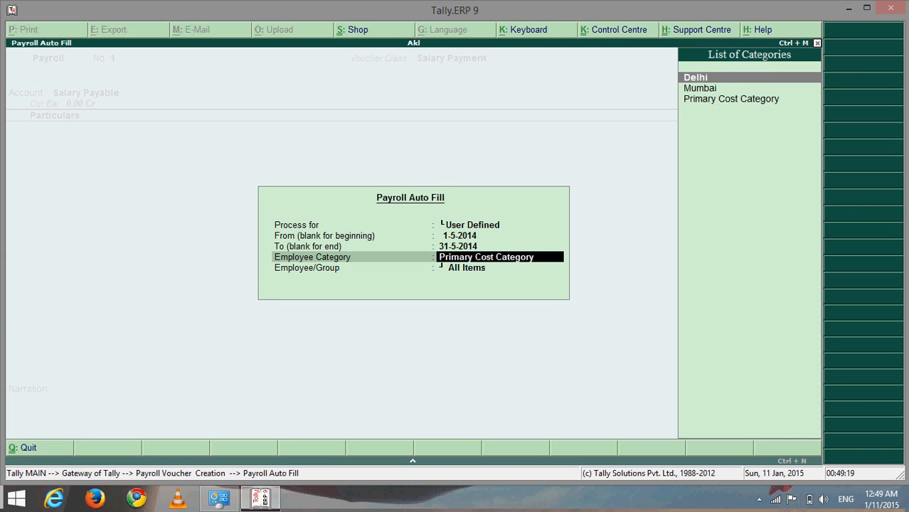
key("Return")
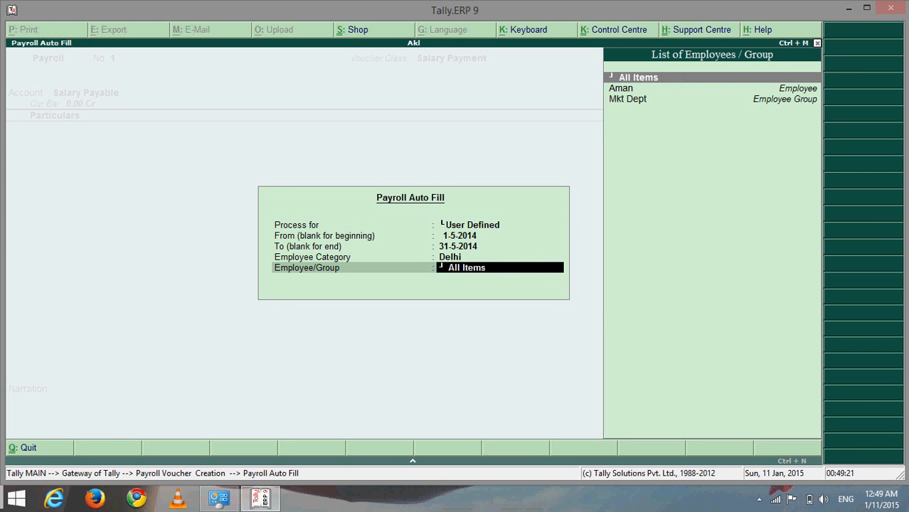
key("Return")
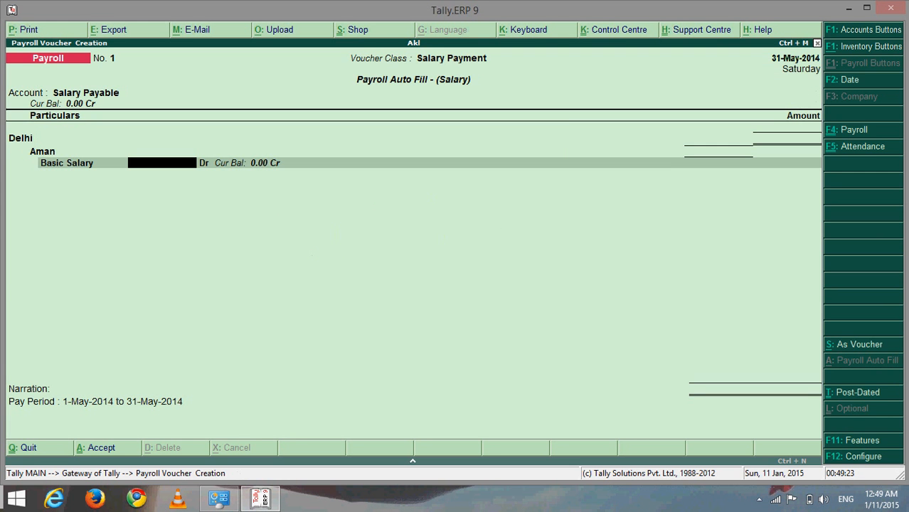
Step: Enter a Basic Salary of 15000 for the Delhi employee and save the voucher with its pay period narration
type("15000")
key("Return")
key("Return")
key("Return")
key("Return")
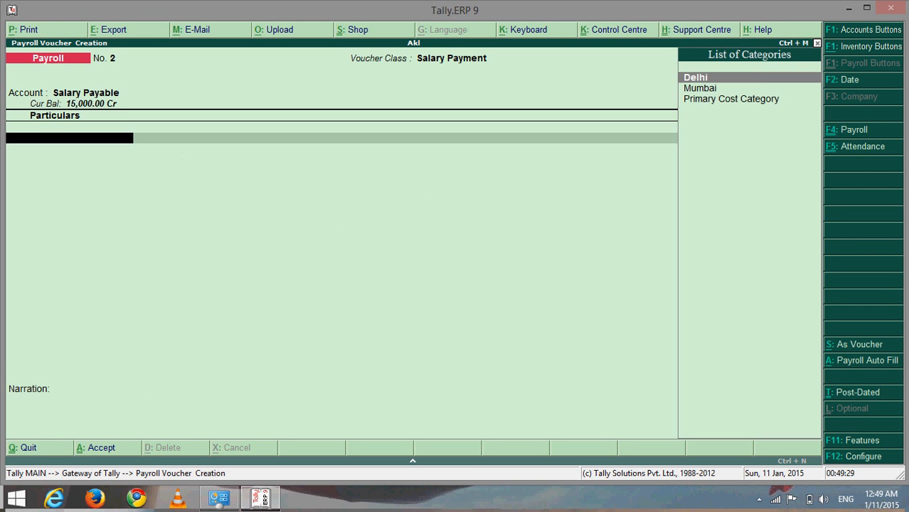
Step: Auto-fill a new Salary Payment voucher with the Salary process for all Delhi employees, 1-5-2014 to 31-5-2014, and save it
key("F4")
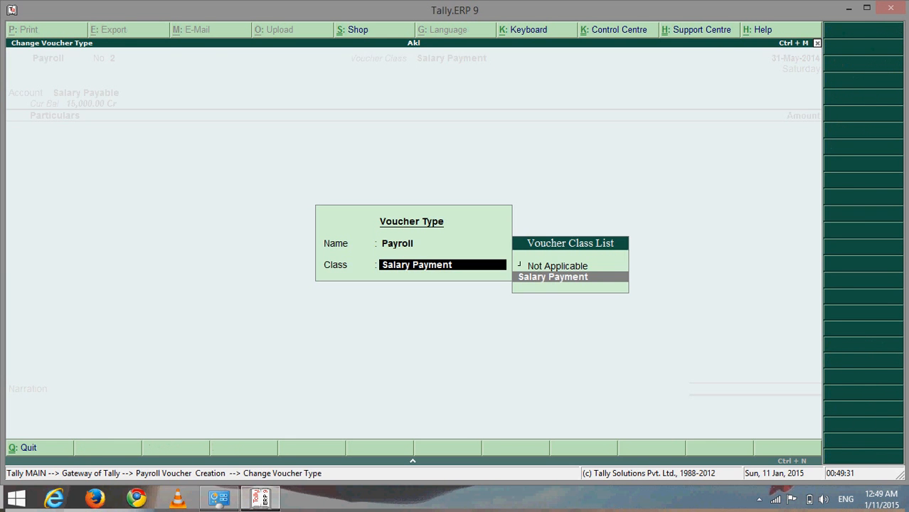
key("Return")
key("alt+a")
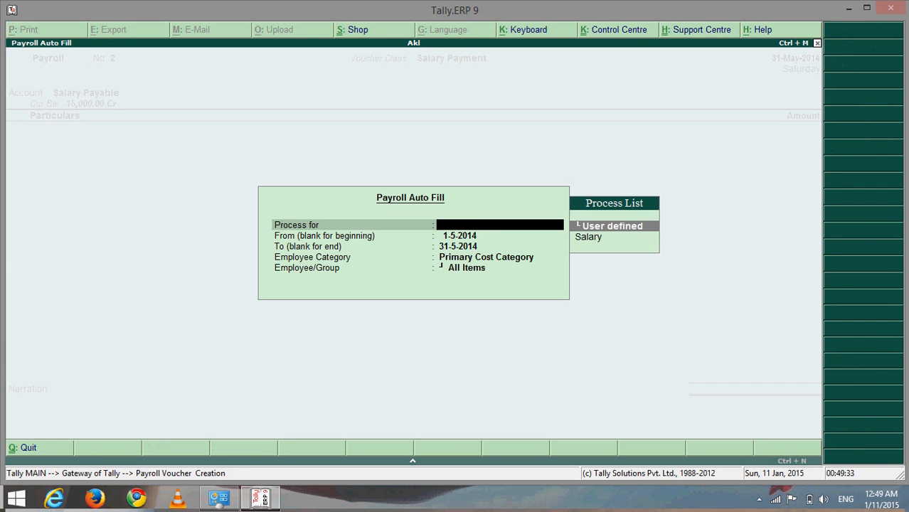
key("Down")
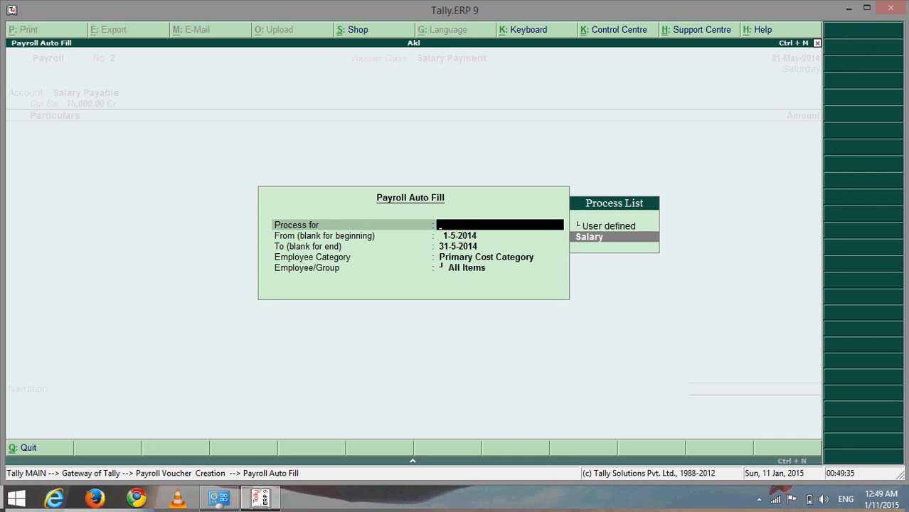
key("Return")
key("Return")
key("Return")
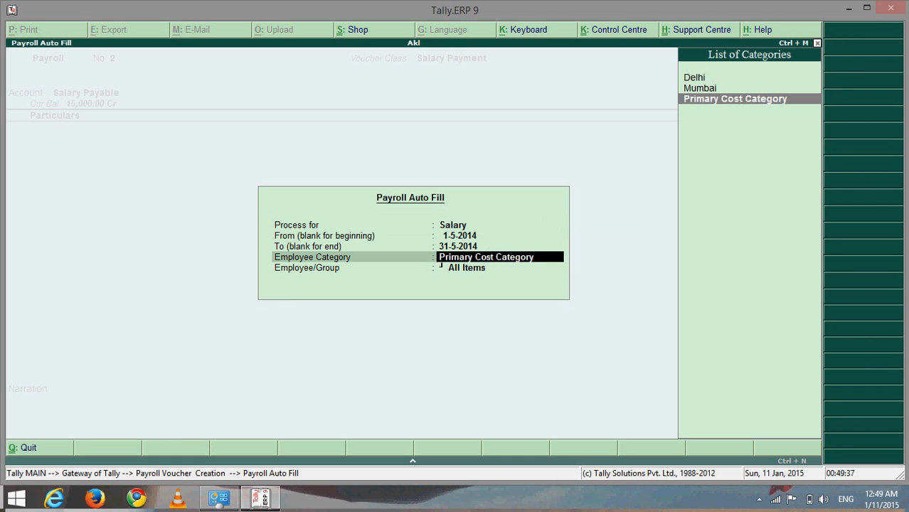
key("Up")
key("Up")
key("Return")
key("Return")
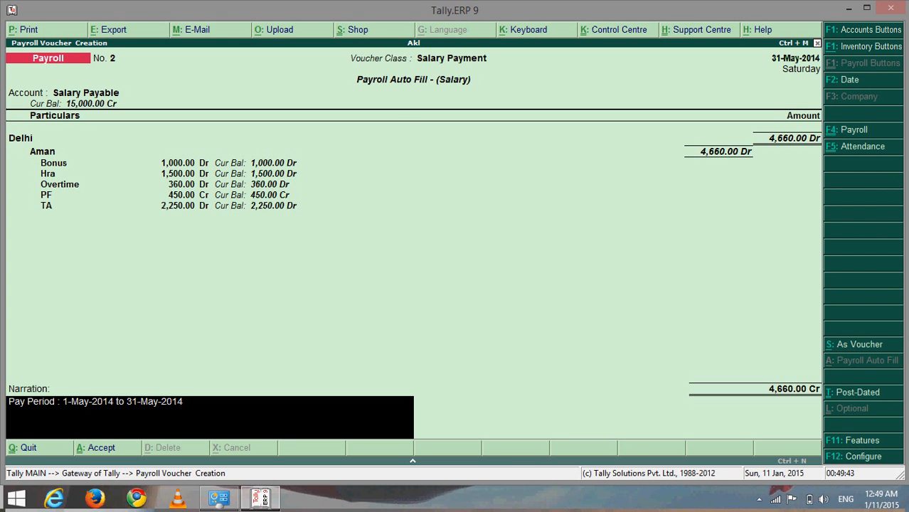
key("Return")
key("Return")
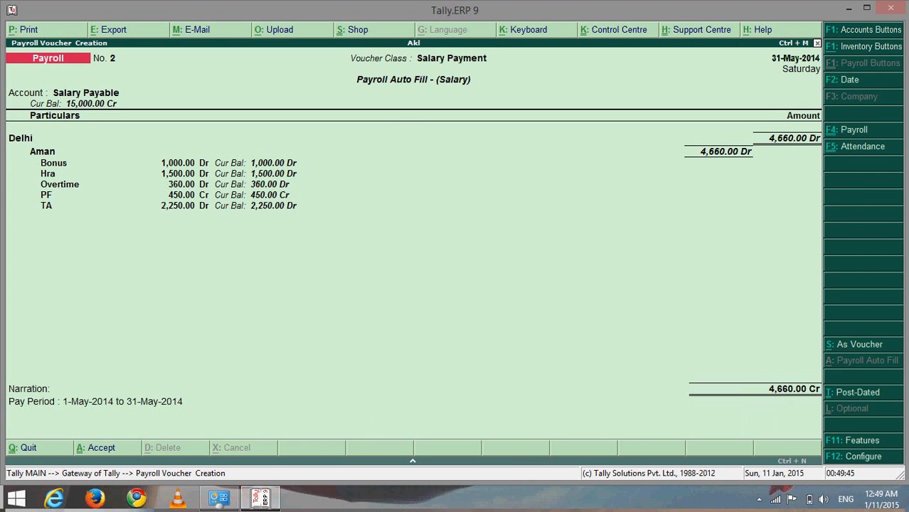
Step: Auto-fill another Salary Payment voucher with the User Defined process for category Mumbai, 1-5-2014 to 31-5-2014, All Items
key("F4")
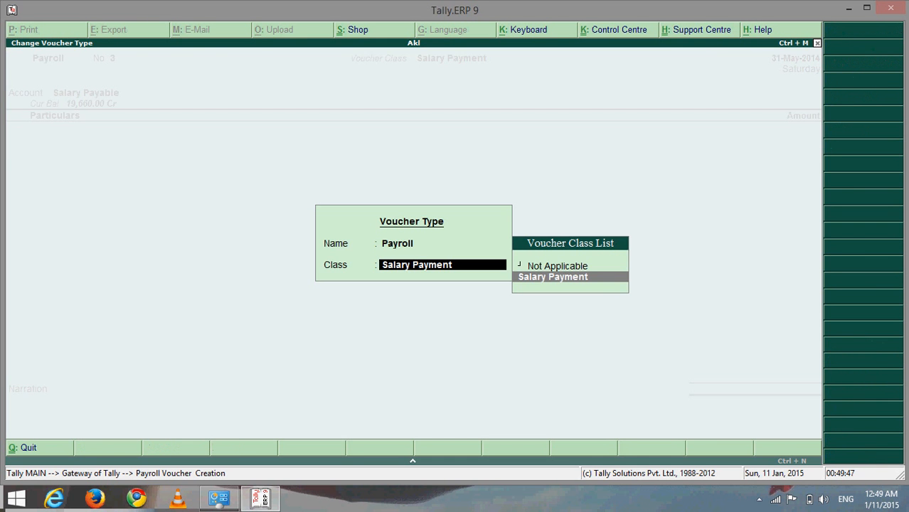
key("Return")
key("ctrl+f")
key("Return")
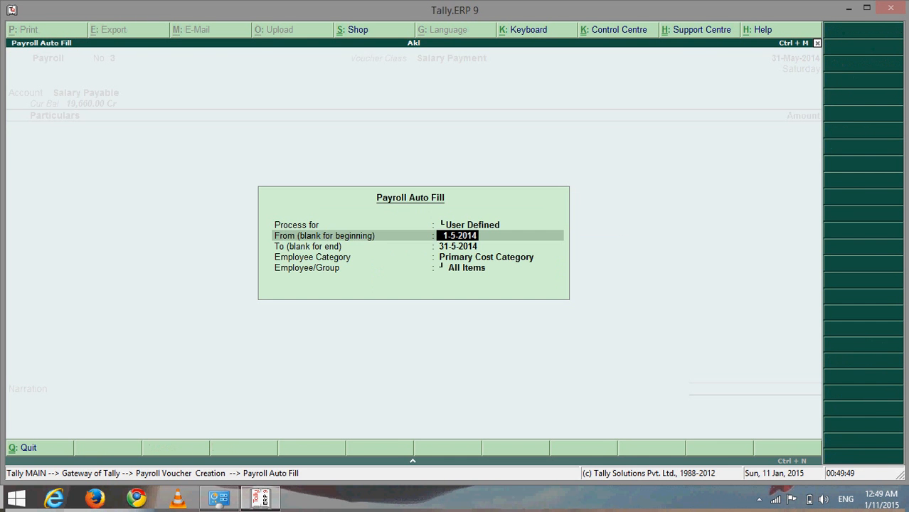
key("Return")
key("Return")
key("Up")
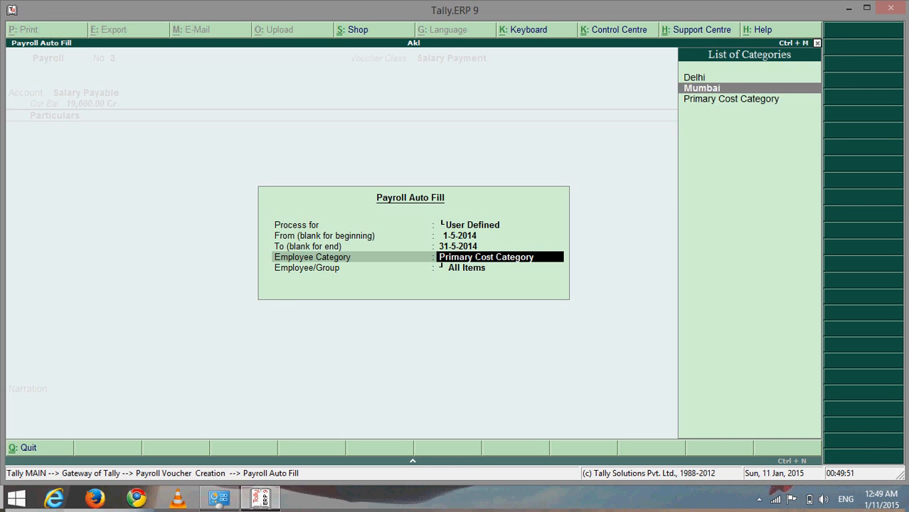
key("Return")
key("Return")
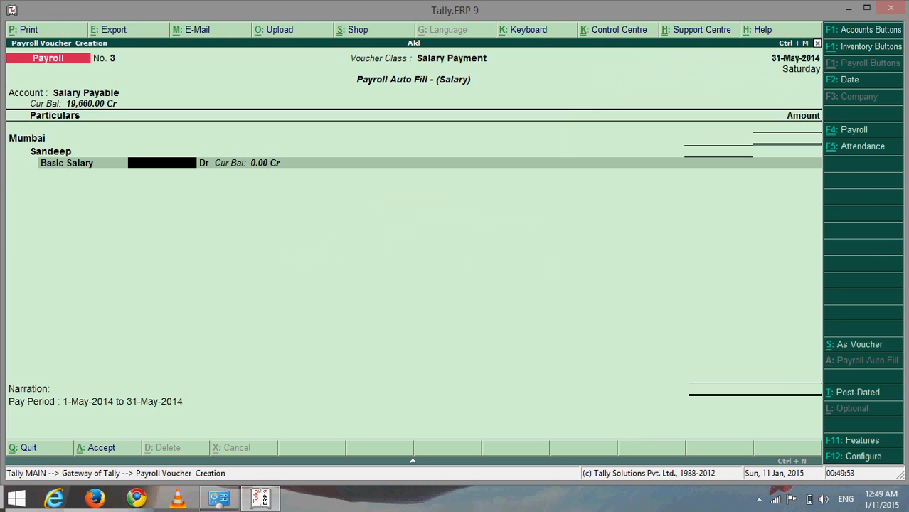
Step: Enter a Basic Salary of 16000 for the Mumbai employee and save the voucher
type("16000")
key("Return")
key("Return")
key("Return")
key("Return")
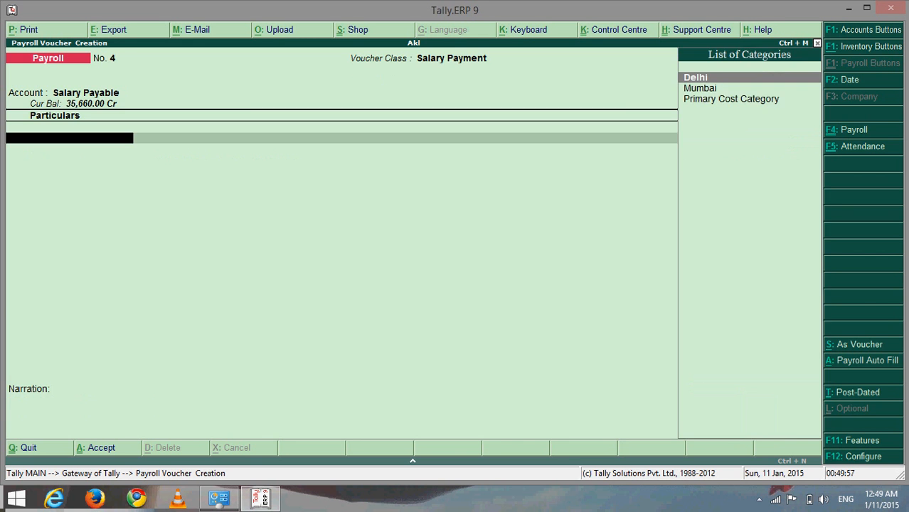
Step: Auto-fill a new Salary Payment voucher with the Salary process for all Mumbai employees, 1-5-2014 to 31-5-2014, and save it
key("F4")
key("Return")
key("ctrl+f")
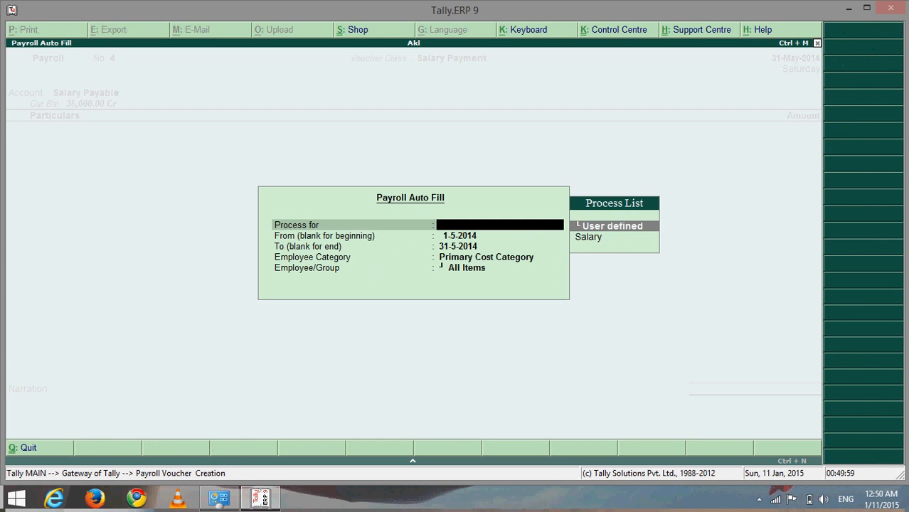
key("Return")
key("Return")
key("Return")
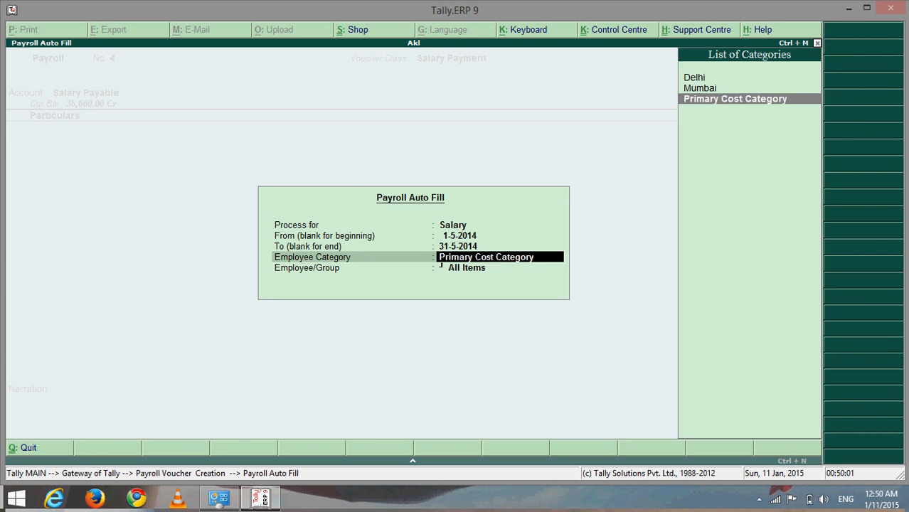
key("Up")
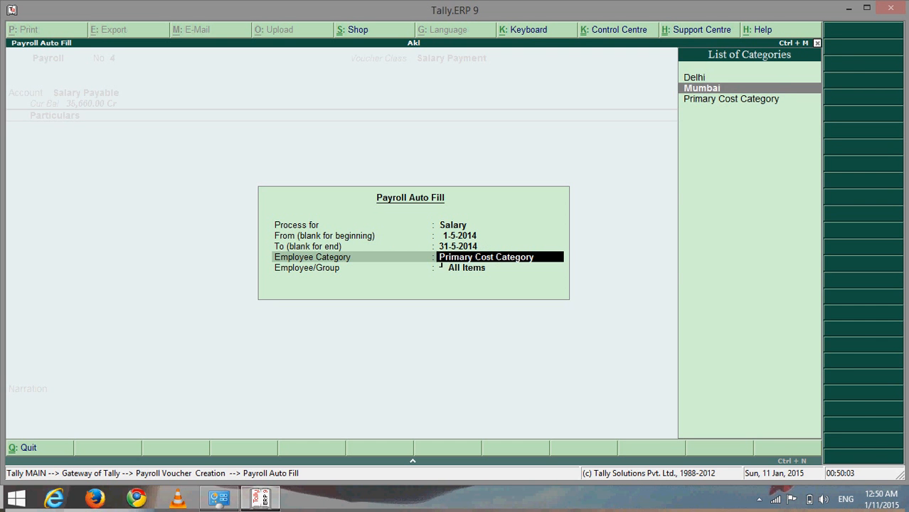
key("Return")
key("Return")
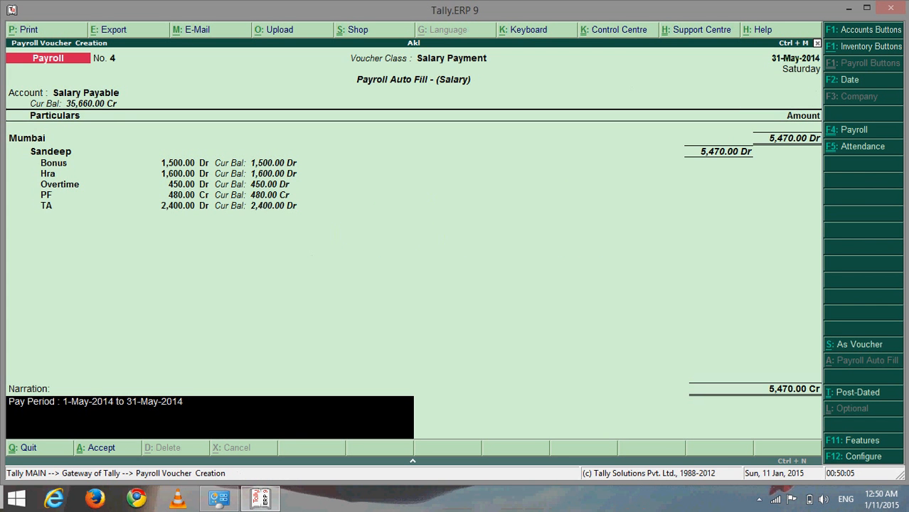
key("Return")
key("Return")
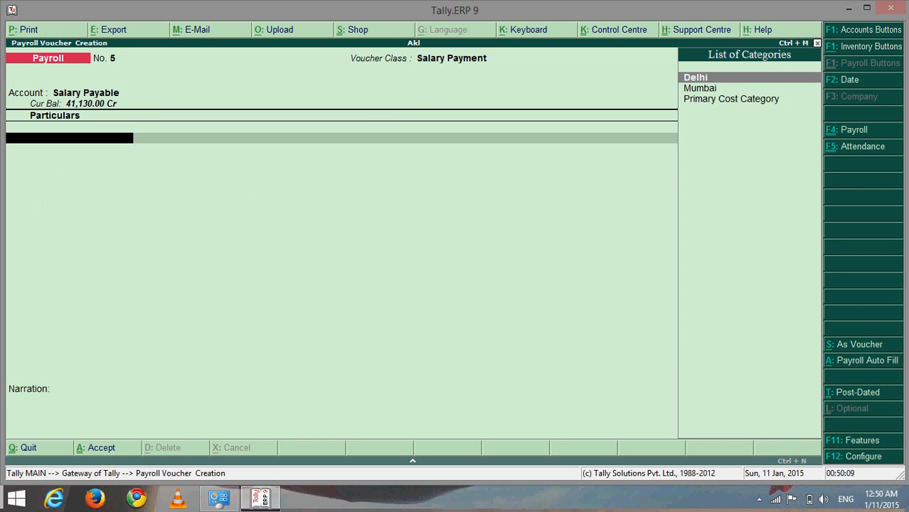
Step: Leave payroll voucher creation, return to the Gateway of Tally and display the available Payroll Reports
key("Escape")
key("y")
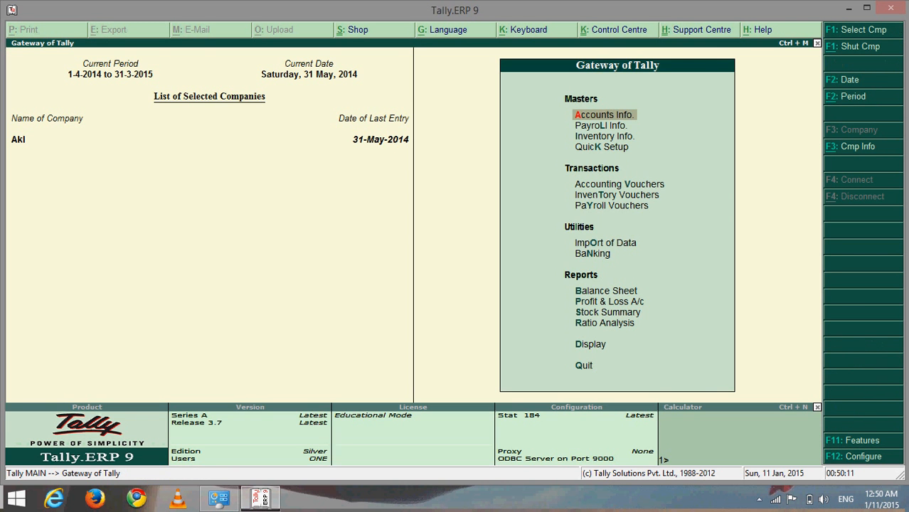
key("Up")
key("Up")
key("Up")
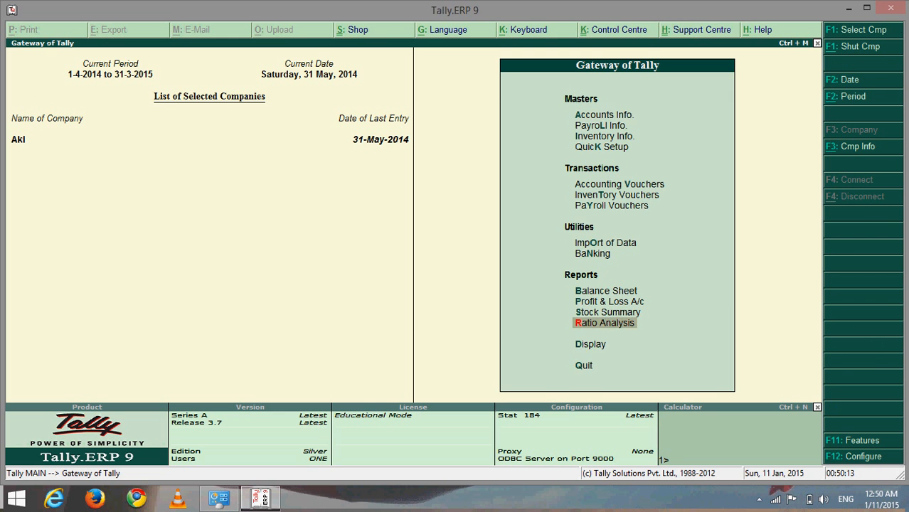
key("Down")
key("Return")
key("Down")
key("Down")
key("Down")
key("Down")
key("Down")
key("Down")
key("Down")
key("Down")
key("Down")
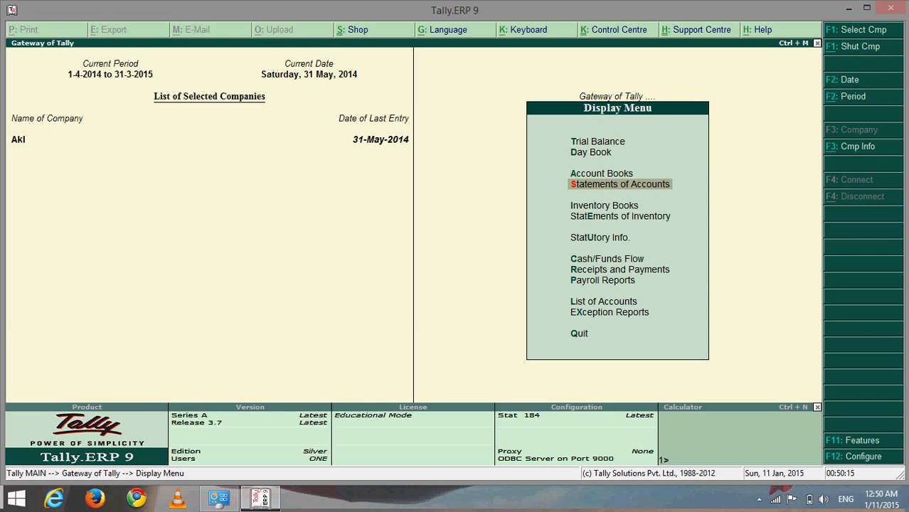
key("Return")
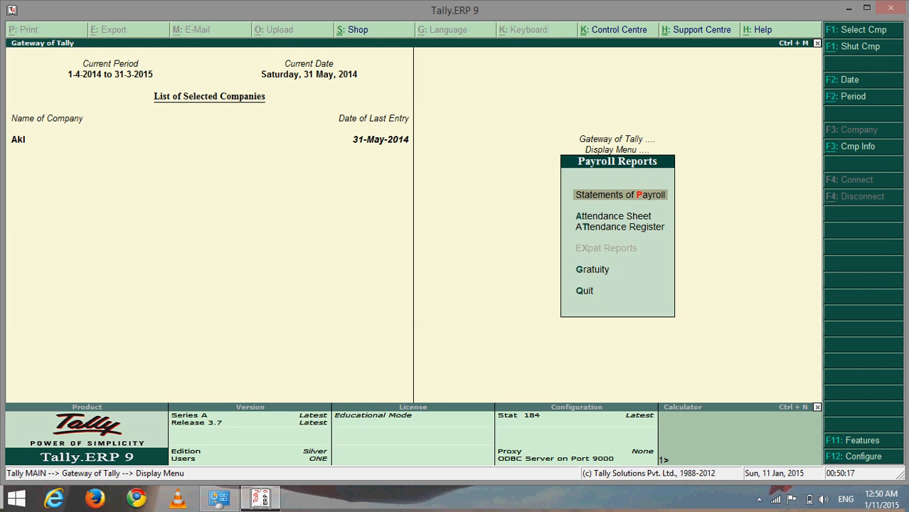
Step: Display the single pay slip of the Mkt Dept employee from the Statements of Payroll
key("Return")
key("Return")
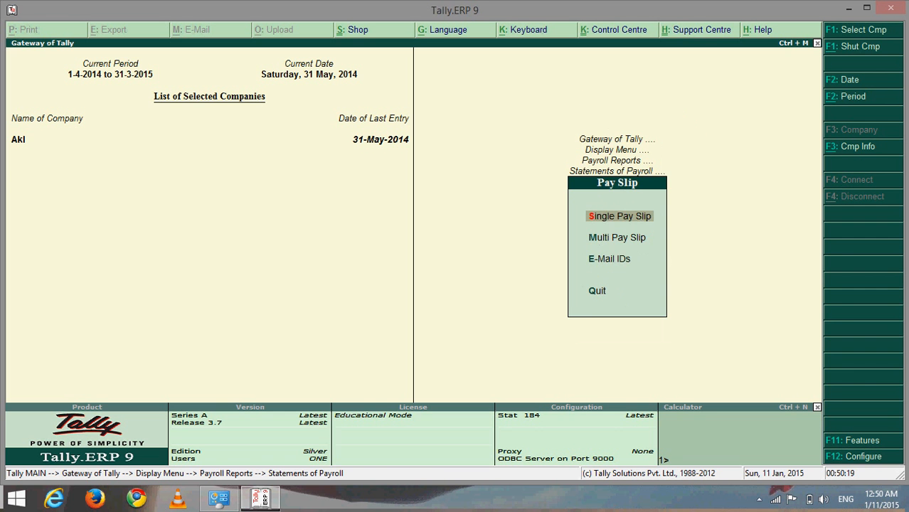
key("Return")
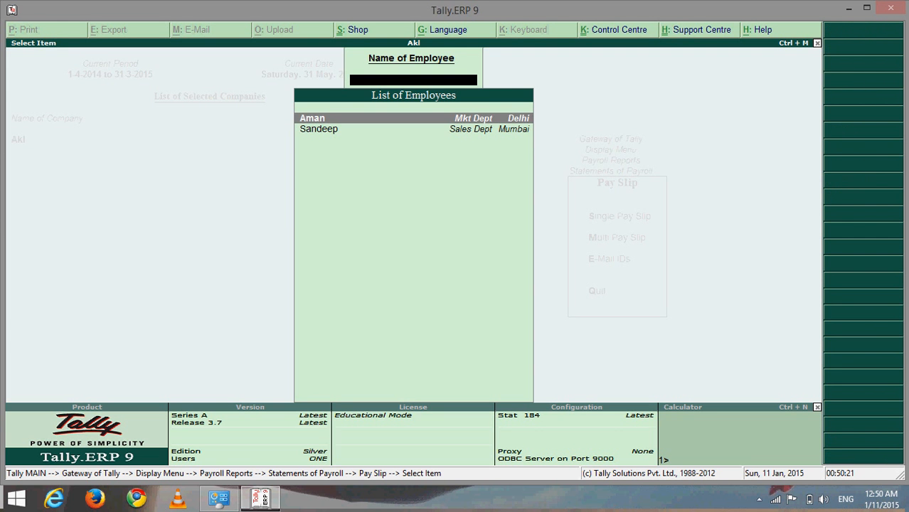
key("Return")
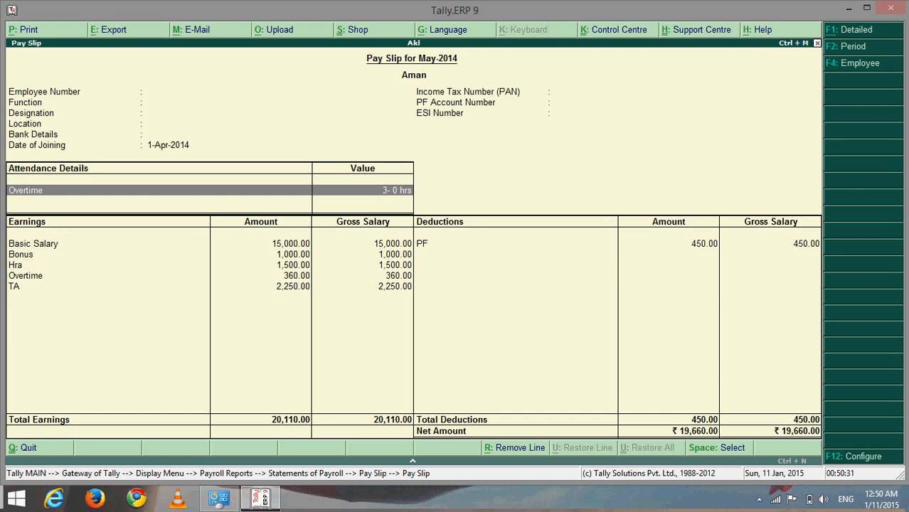
Step: Preview the Mkt Dept employee's pay slip for printing, enlarge it to read, and close the preview and the pay slip
key("alt+p")
key("Return")
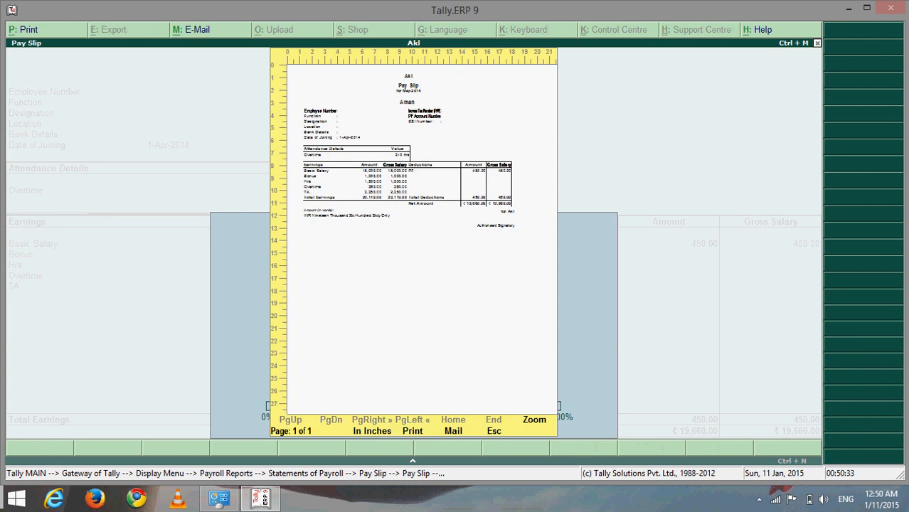
key("alt+z")
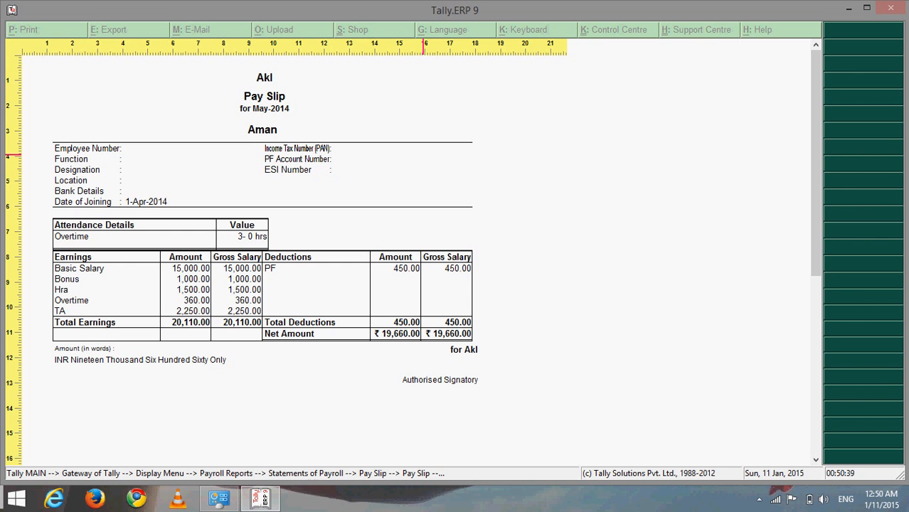
key("Escape")
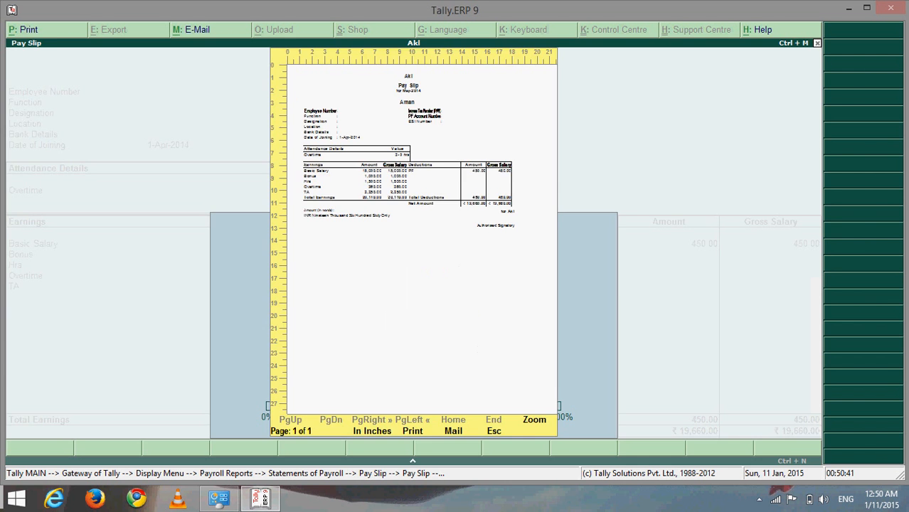
key("Escape")
key("Escape")
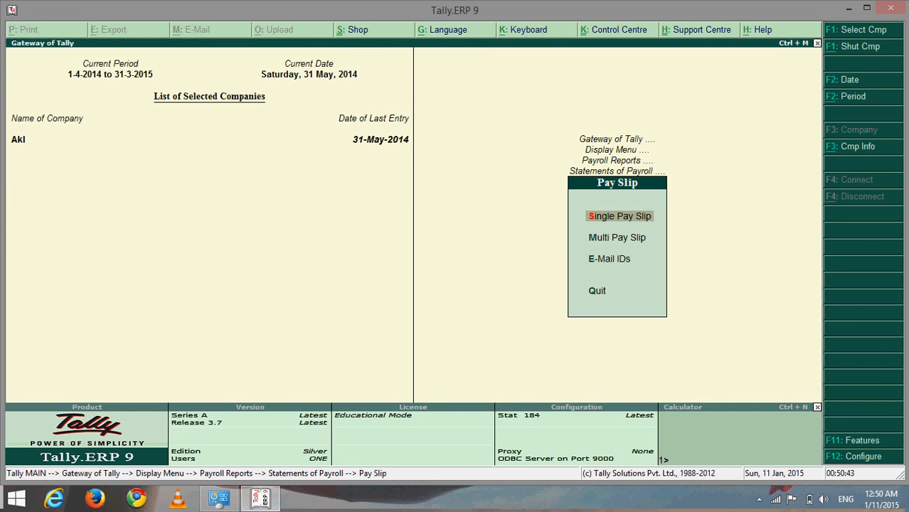
Step: Display the Pay Sheet for all employee categories and all employees
key("Escape")
key("Down")
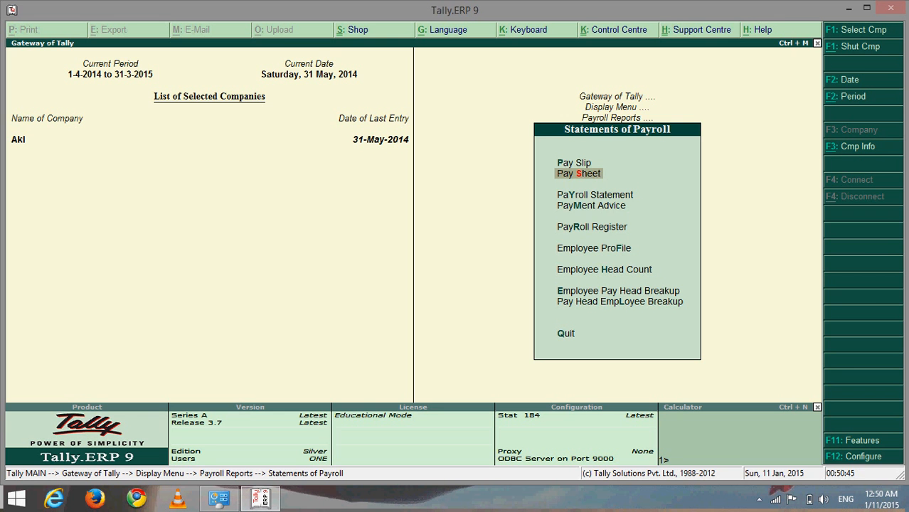
key("Return")
key("Return")
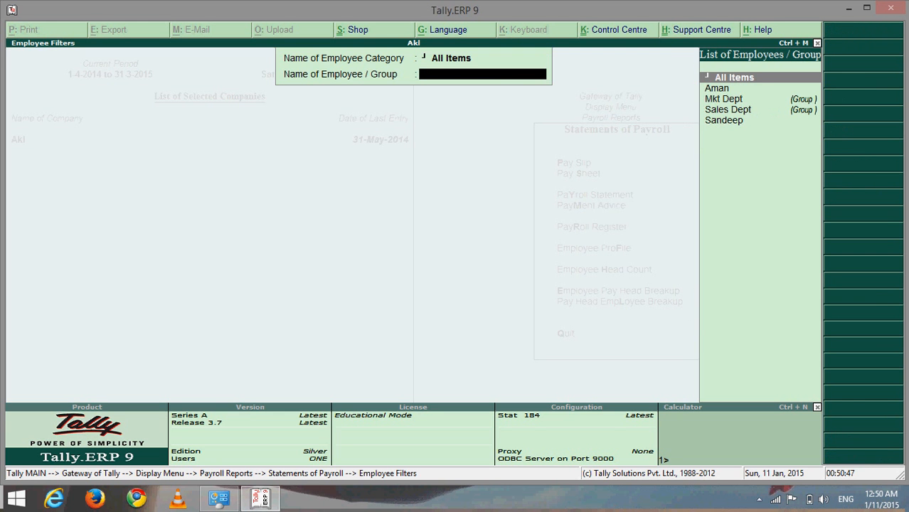
key("Return")
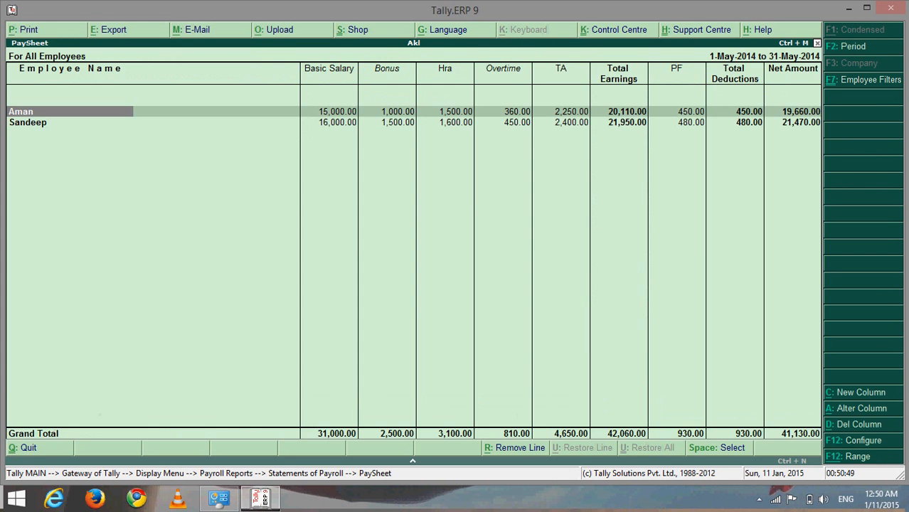